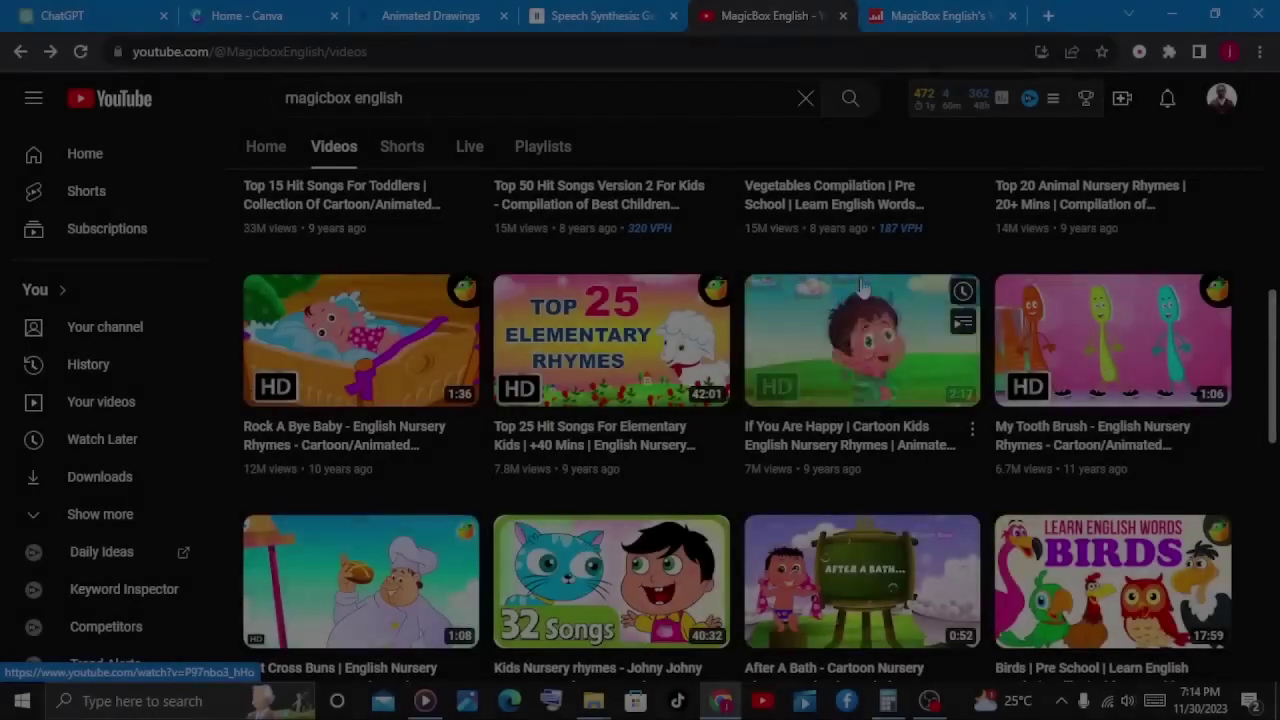
Examine the MagicBox English channel's video list and its Social Blade statistics page
scroll(800, 350, down, 10)
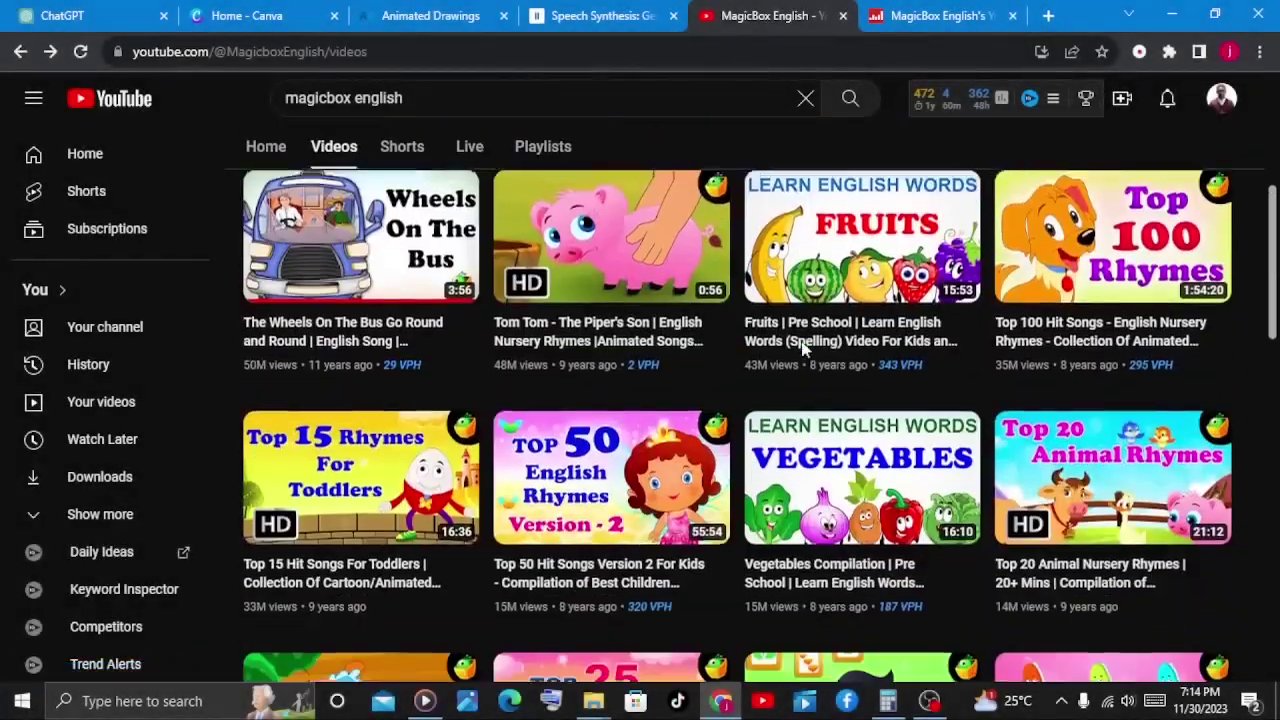
key(ctrl+Tab)
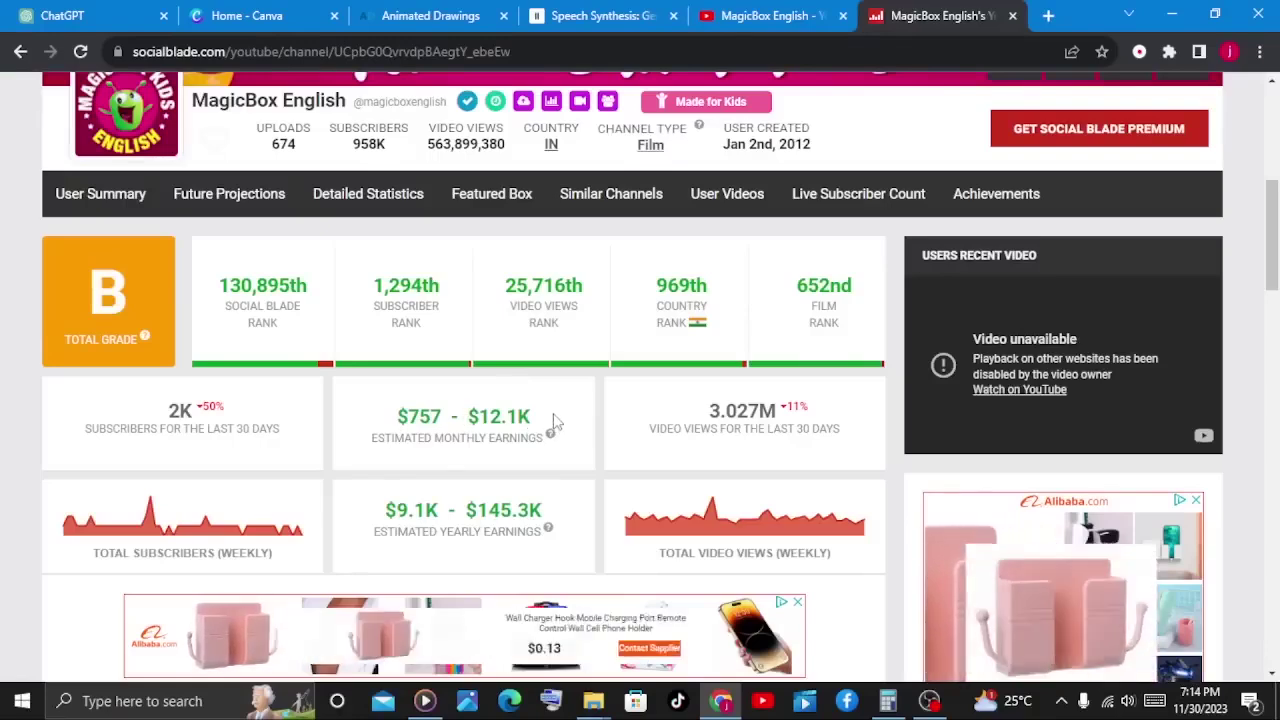
key(ctrl+shift+Tab)
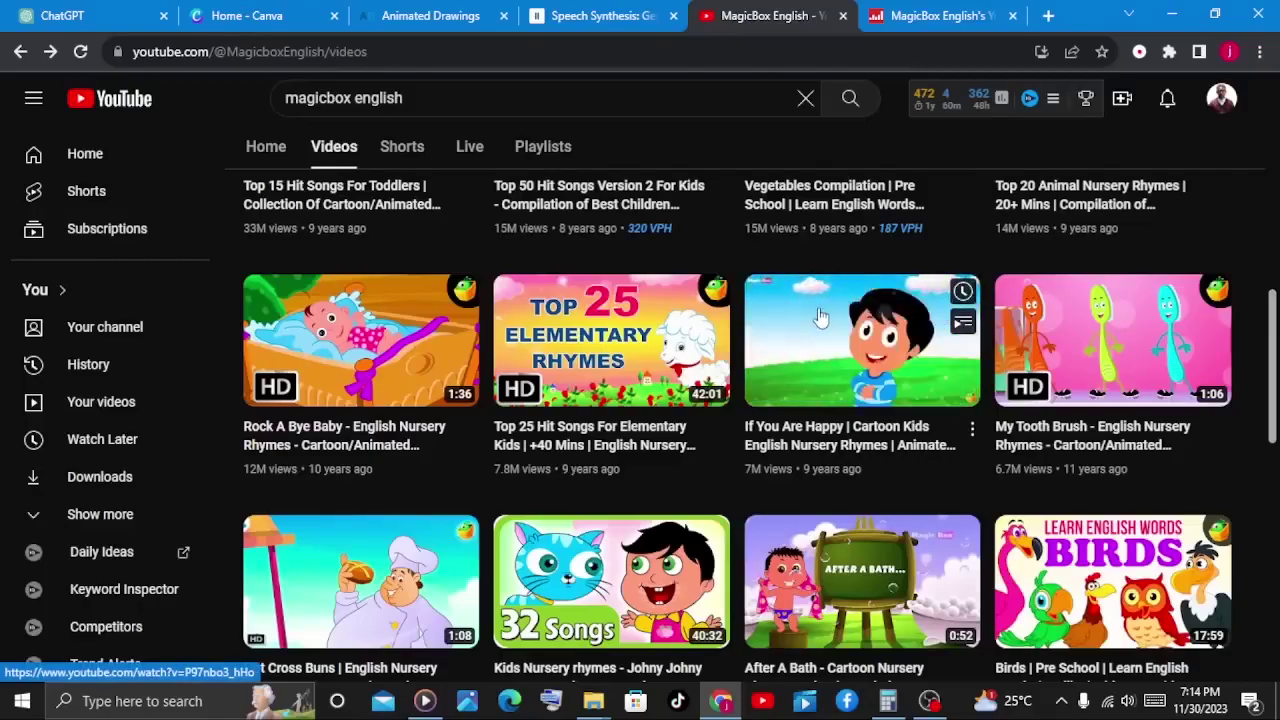
scroll(803, 351, up, 6)
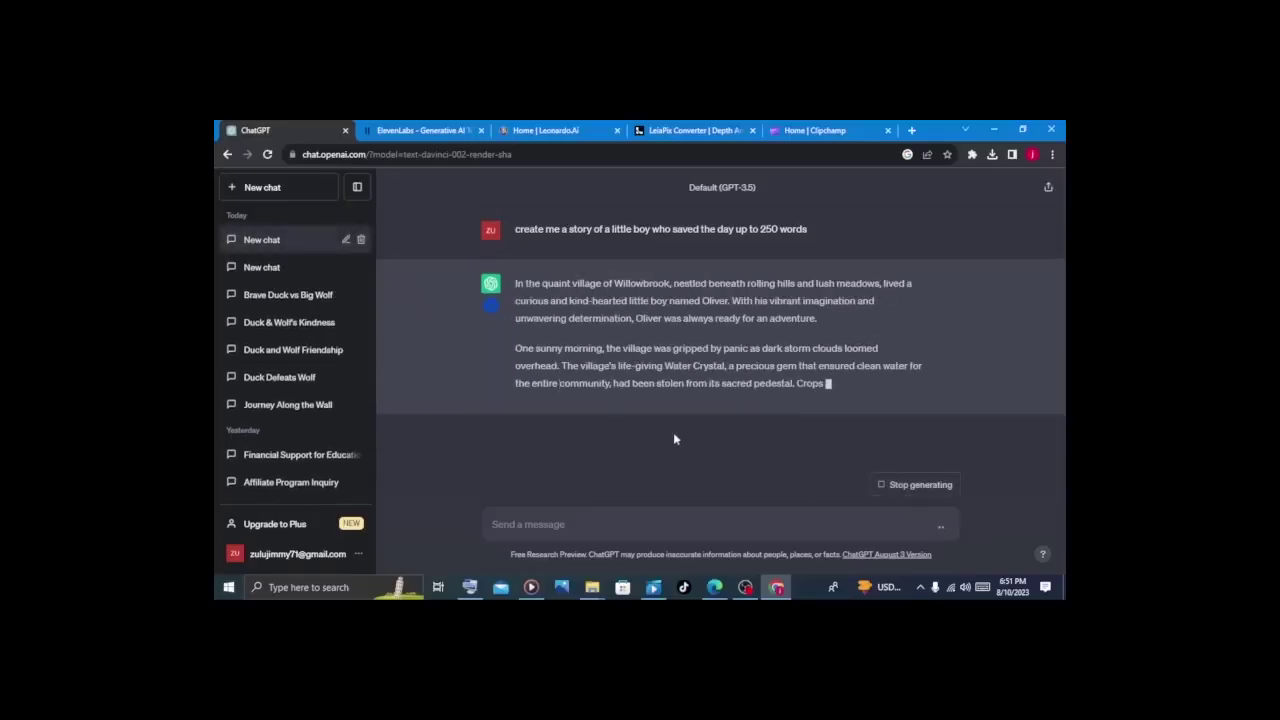
Write a follow-up prompt asking for short prompts for the story to generate images and pictures
text(write me short prompts for the story to generate images and pictures)
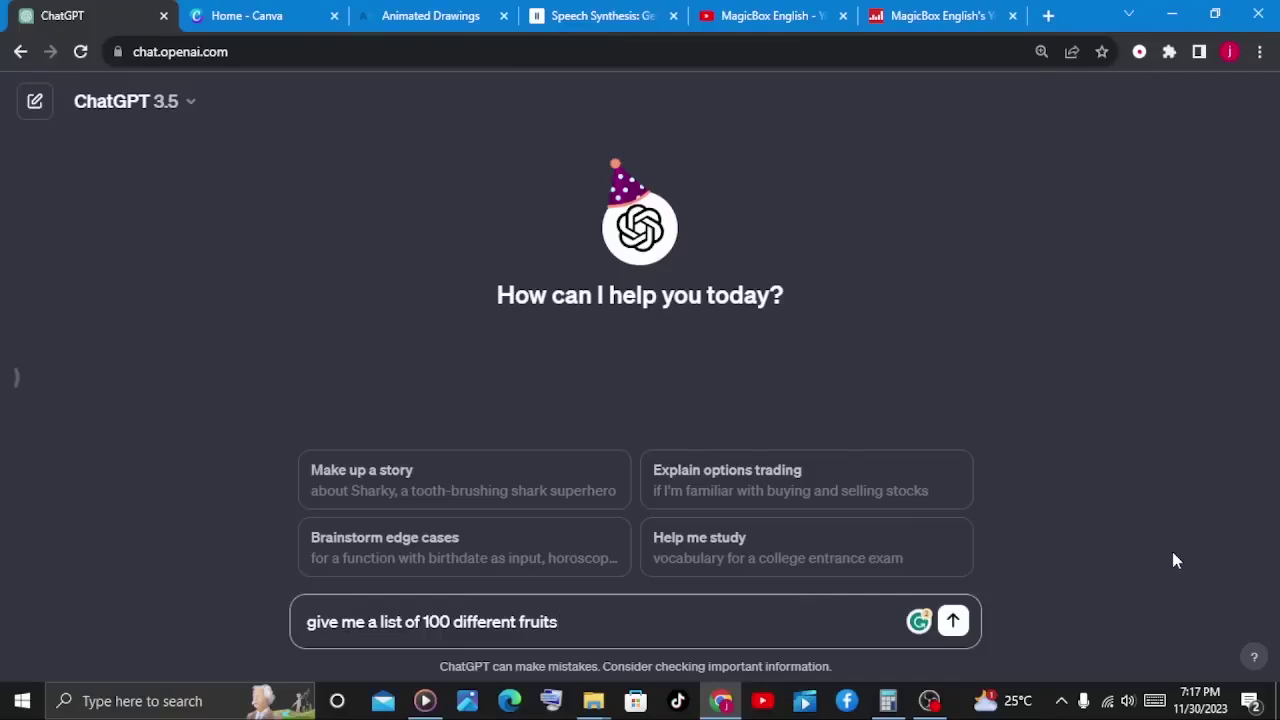
Ask ChatGPT for a list of 100 different fruits and have it "classify them in groups of 9"
key(Return)
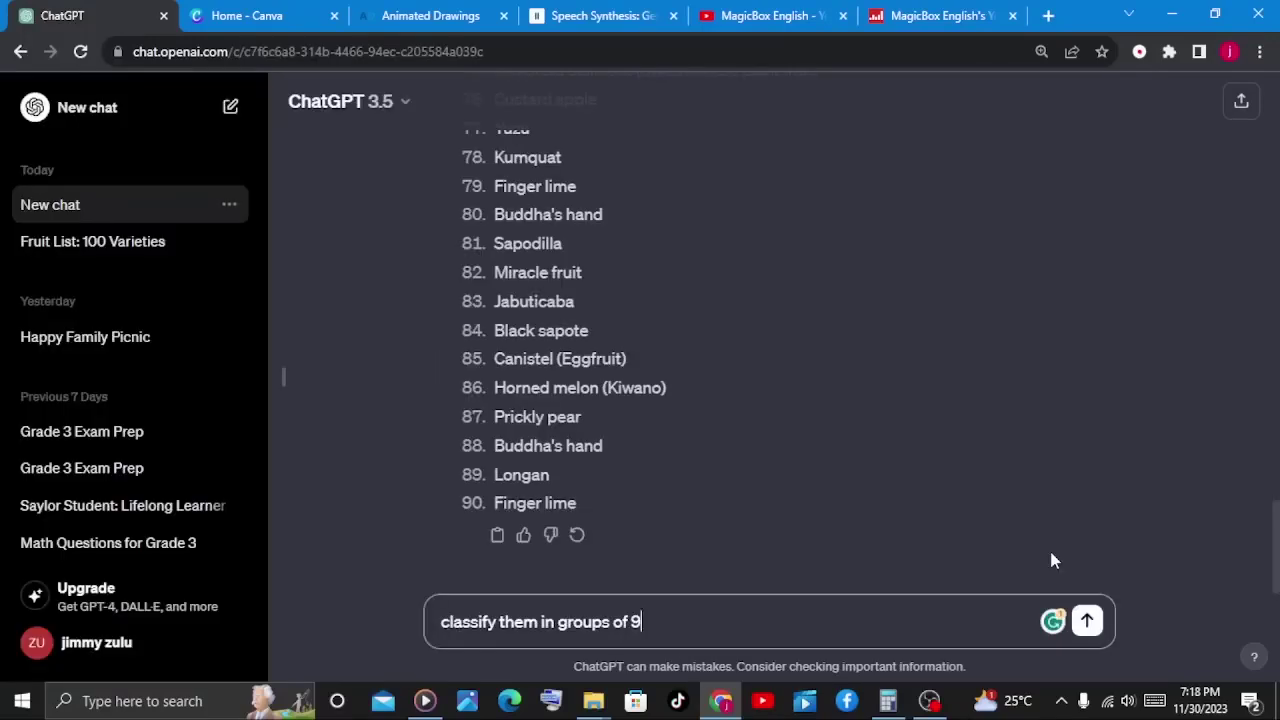
scroll(671, 434, up, 3)
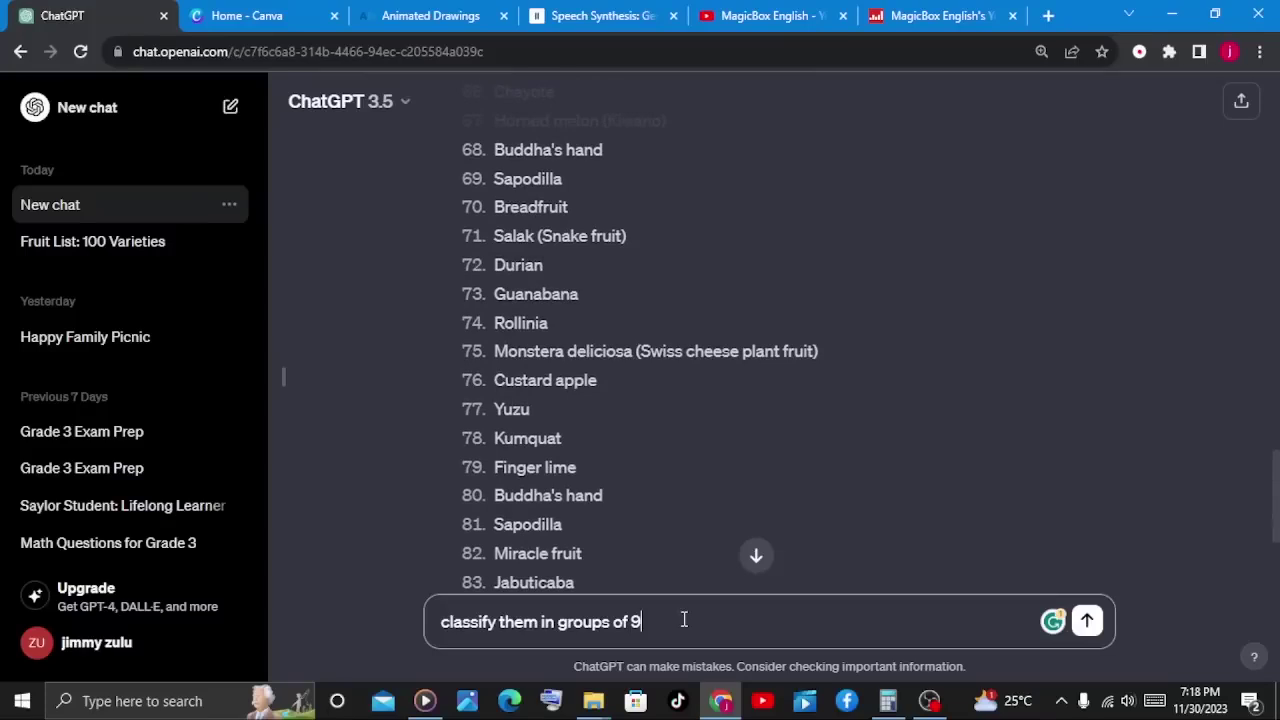
key(Return)
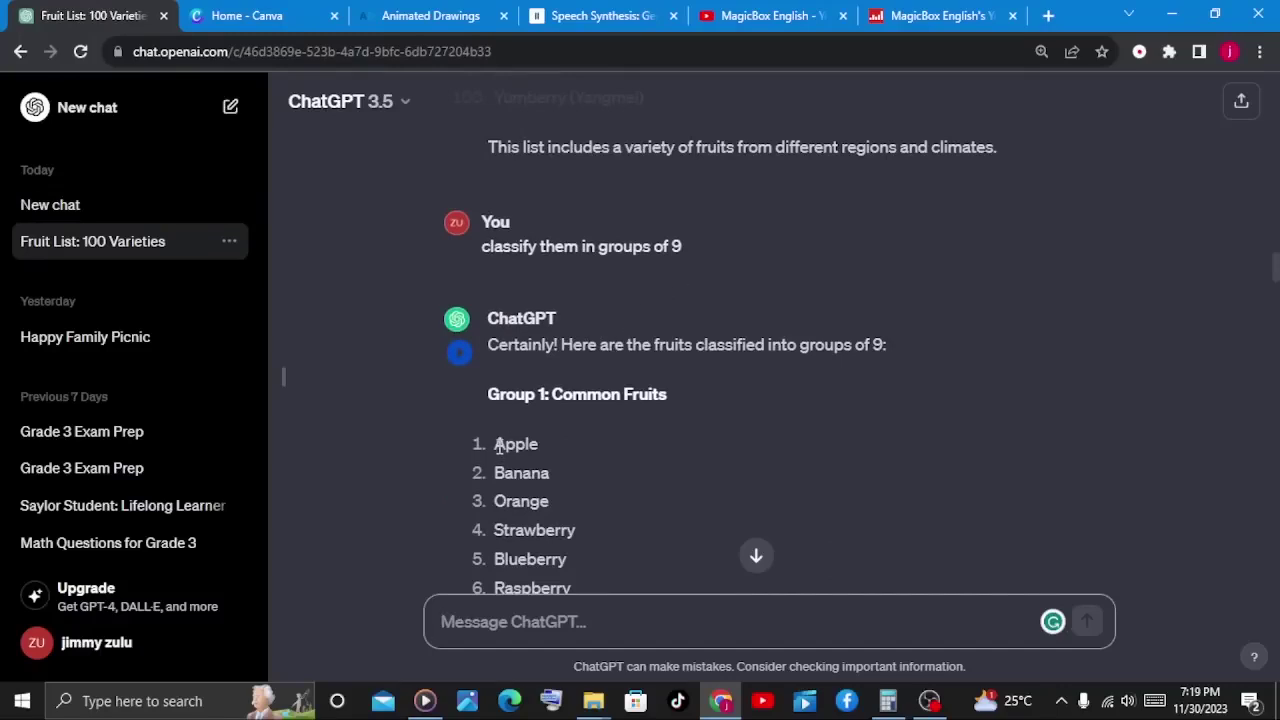
Read through the fruit groups in the classified list, from Common Fruits to Exotic Fruits
scroll(560, 430, down, 1)
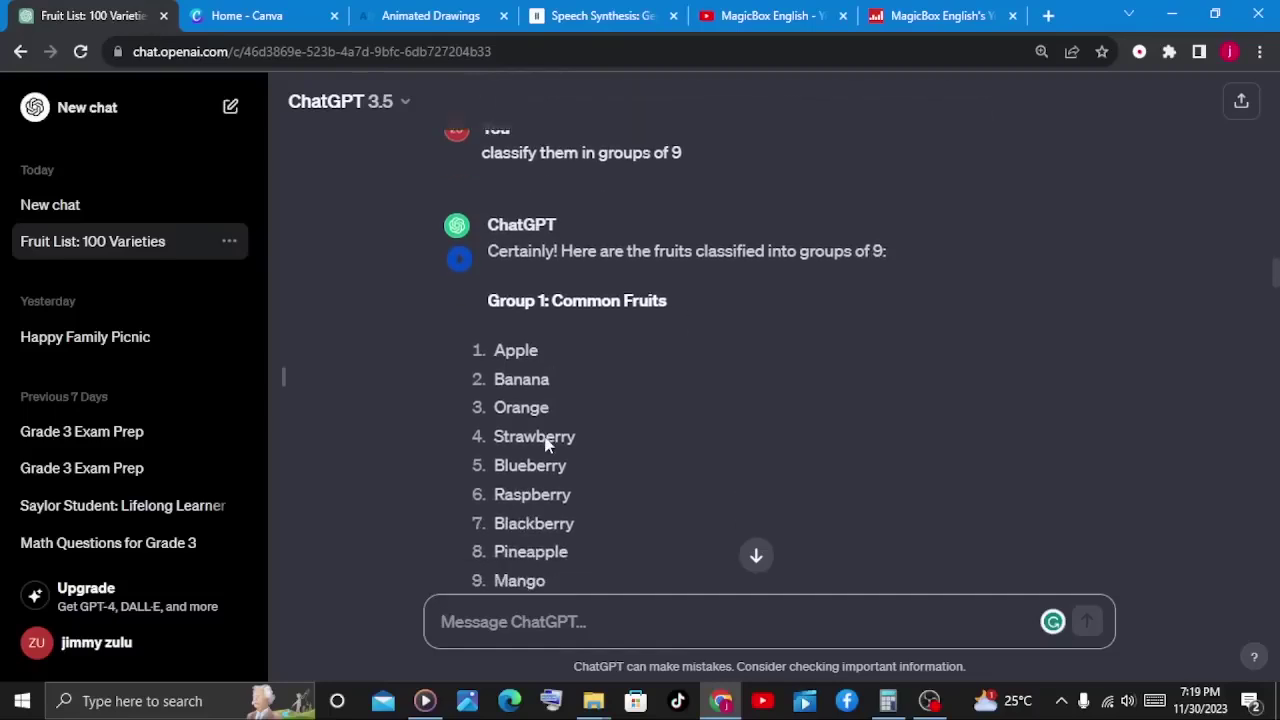
scroll(557, 436, down, 3)
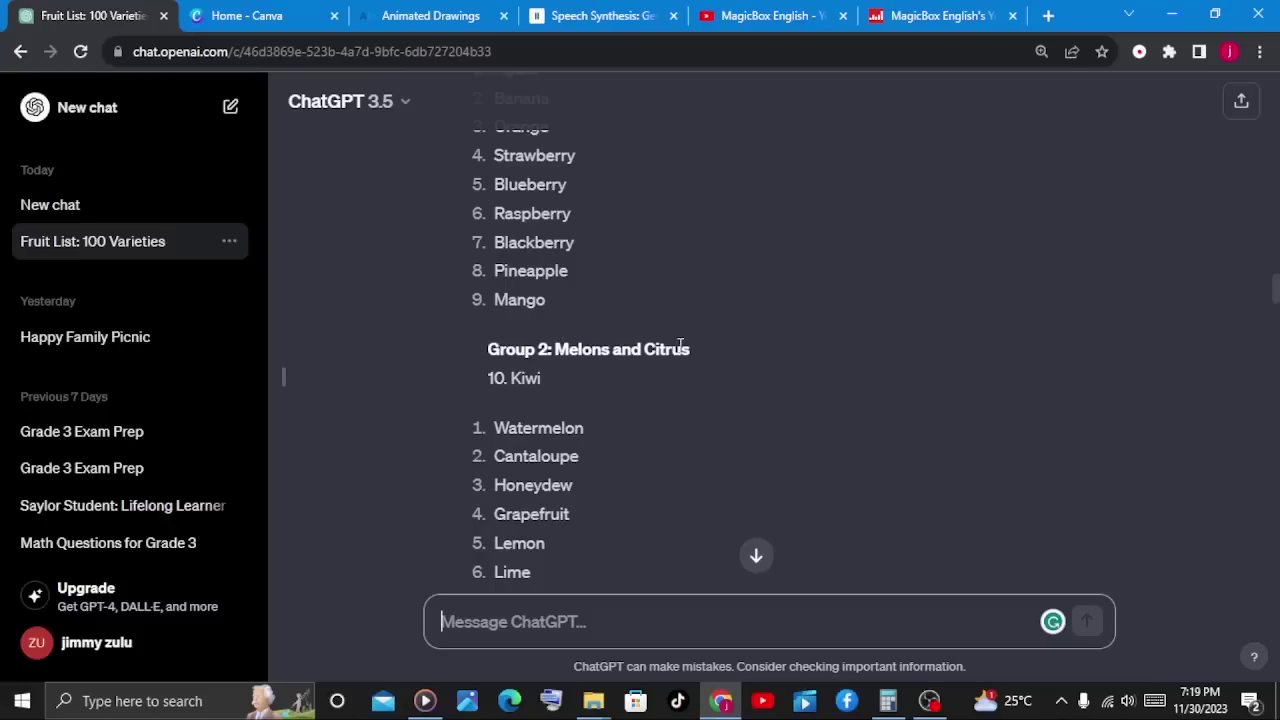
scroll(680, 352, down, 2)
scroll(679, 355, down, 1)
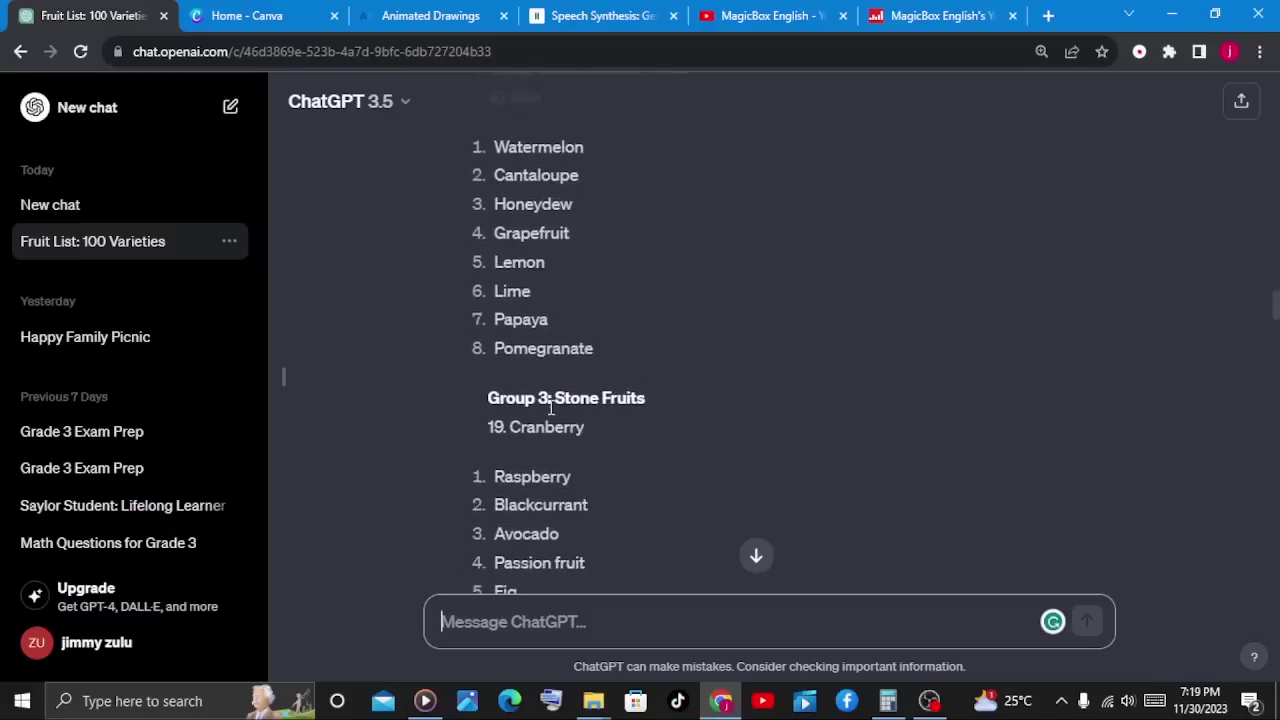
scroll(620, 398, down, 4)
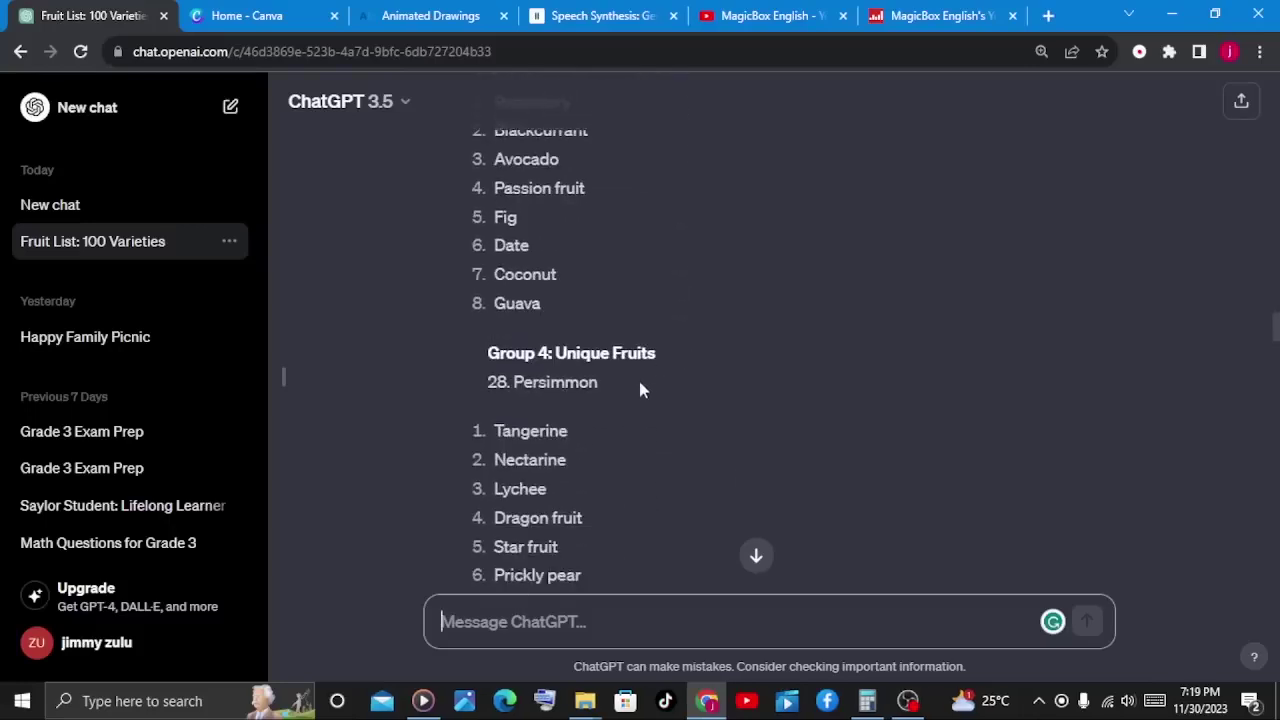
scroll(652, 368, down, 3)
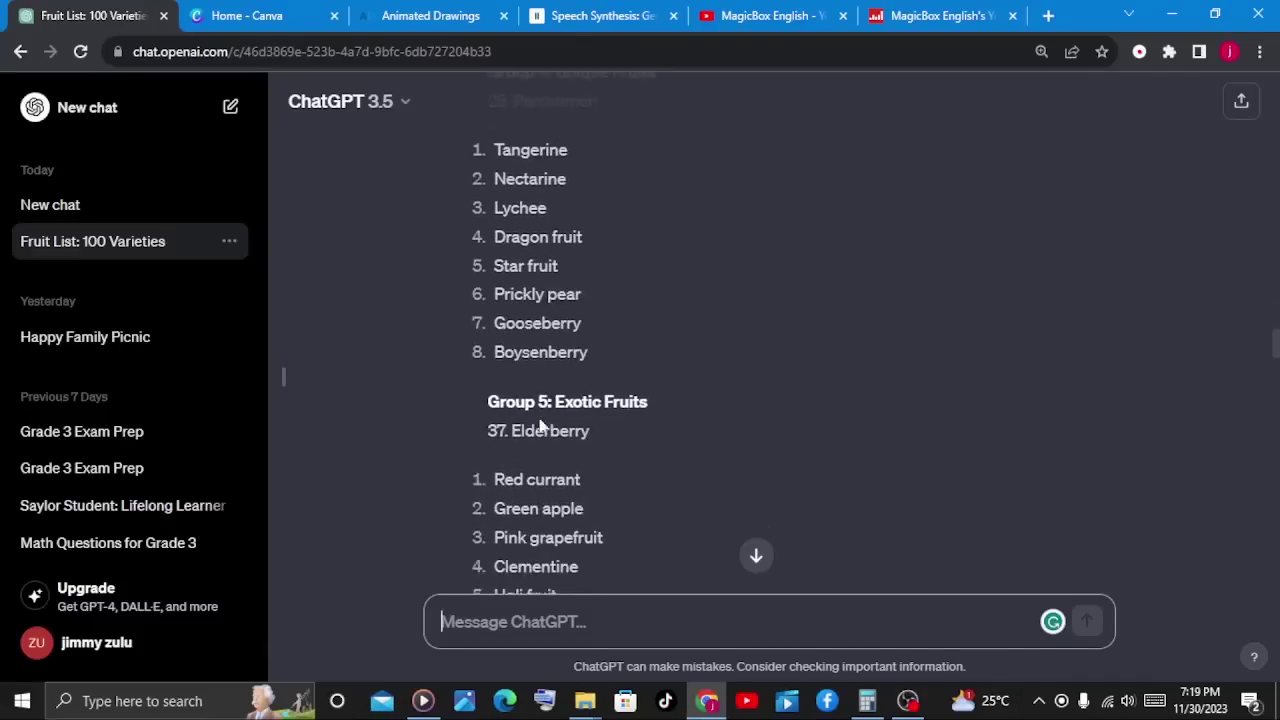
scroll(676, 405, up, 3)
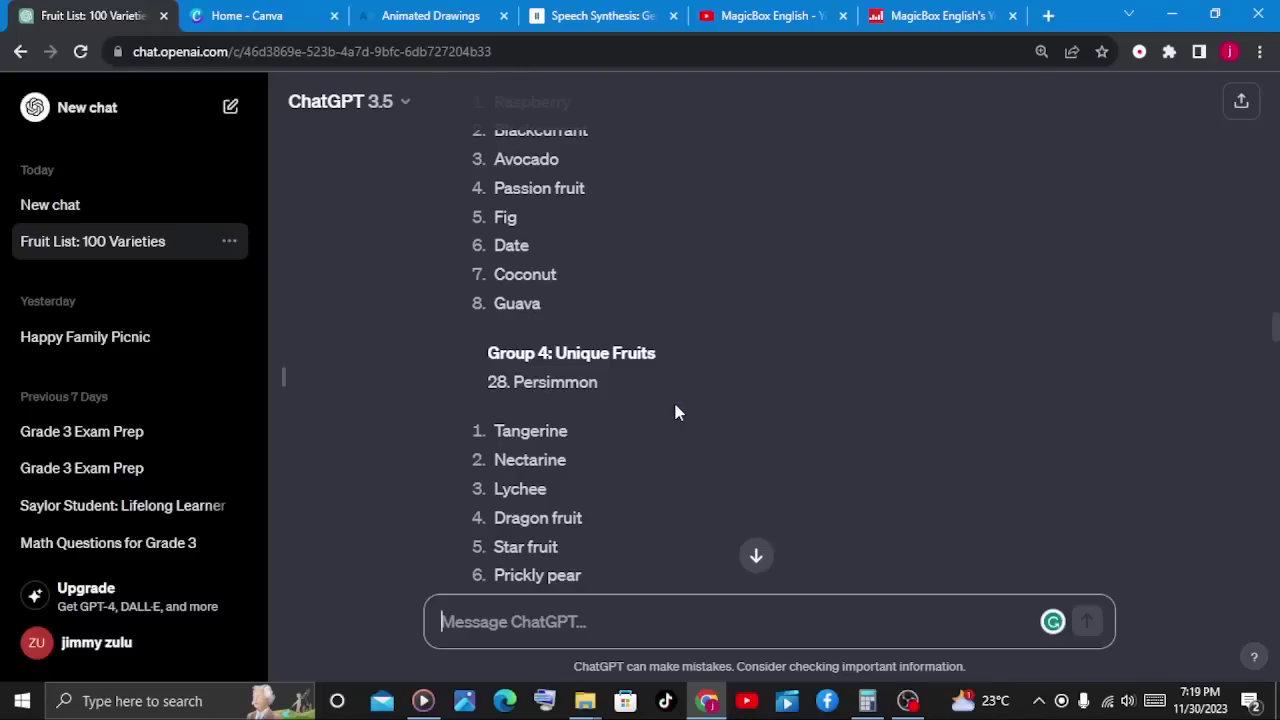
scroll(675, 412, up, 10)
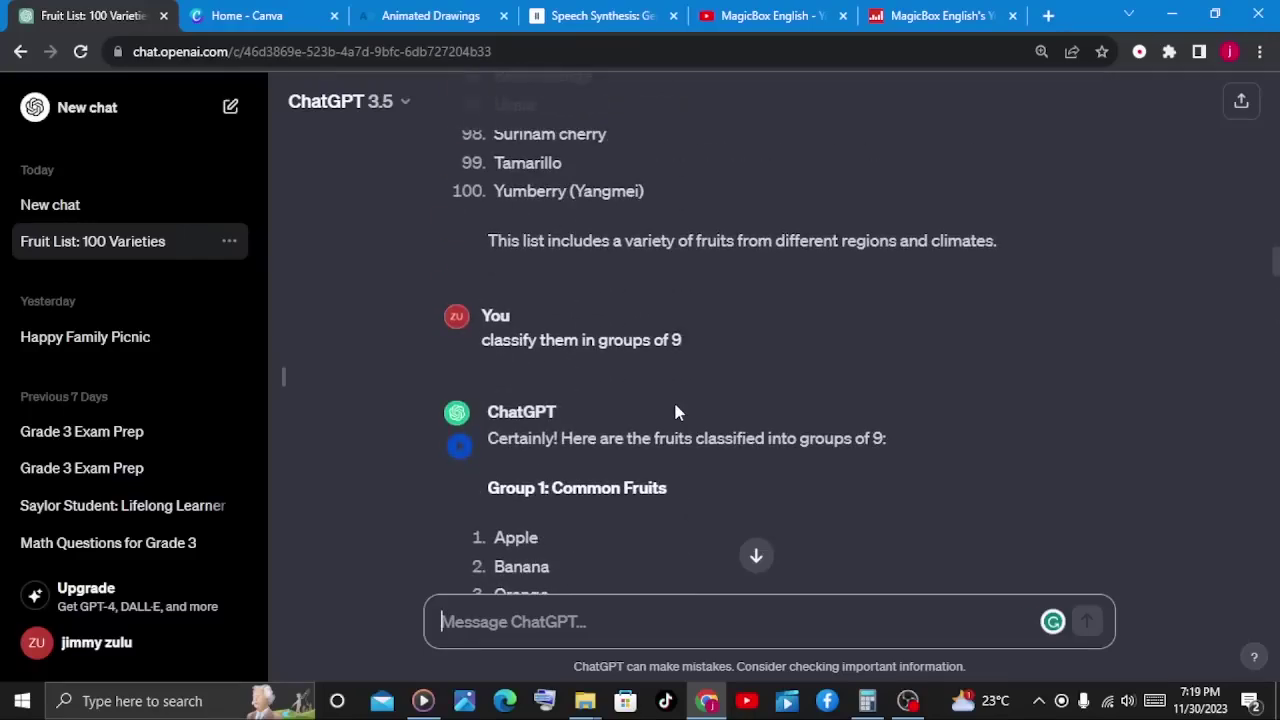
scroll(675, 412, down, 2)
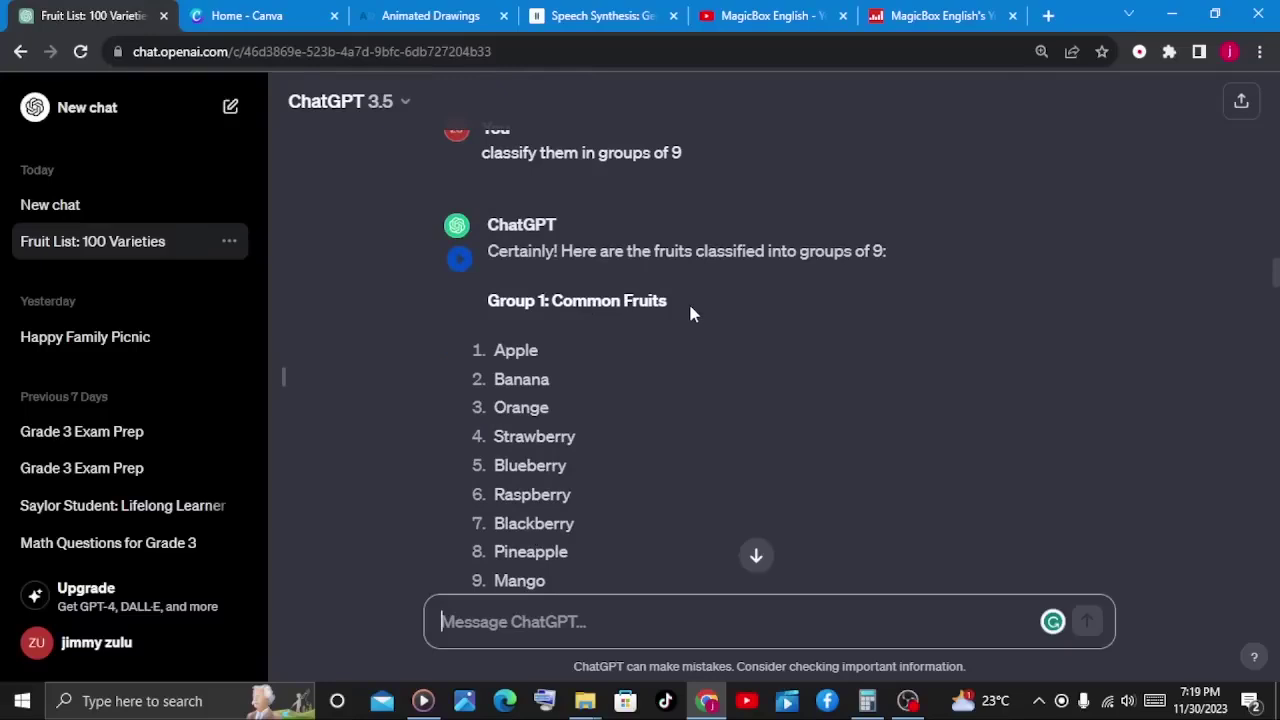
scroll(688, 301, down, 8)
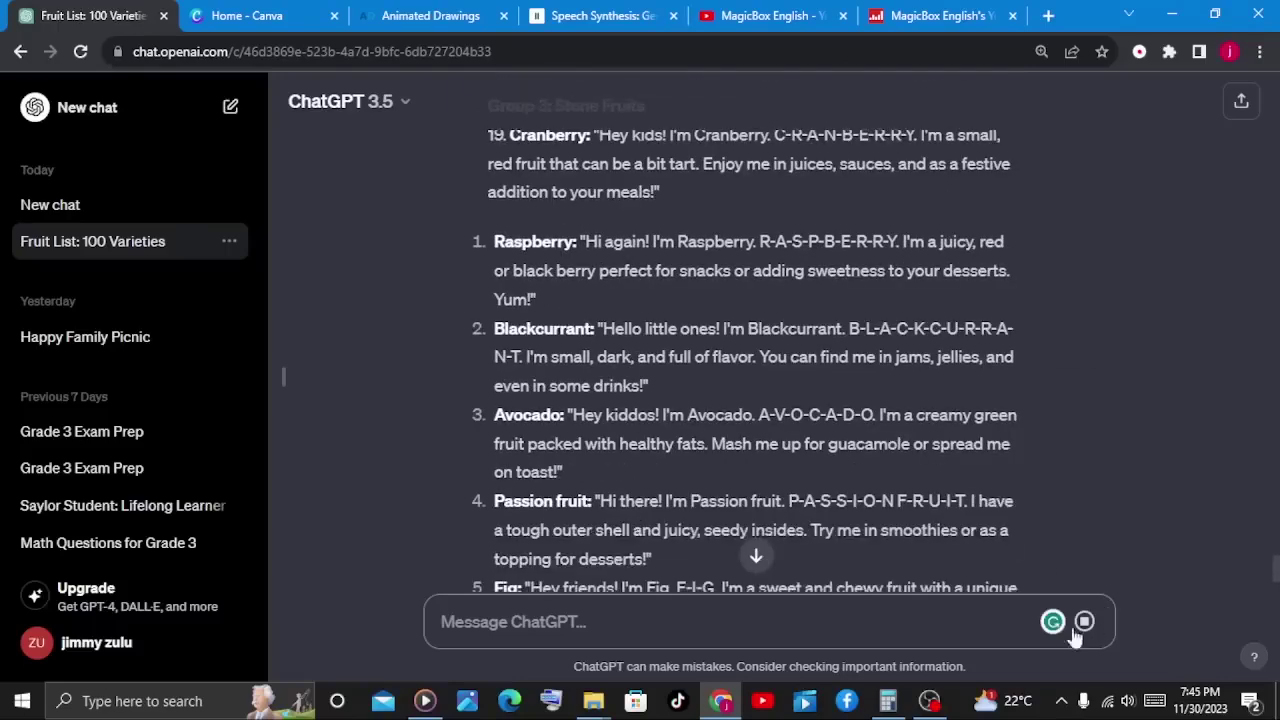
Examine the self-introductions and spellings written for each fruit, especially those in the Common Fruits group
scroll(661, 537, down, 4)
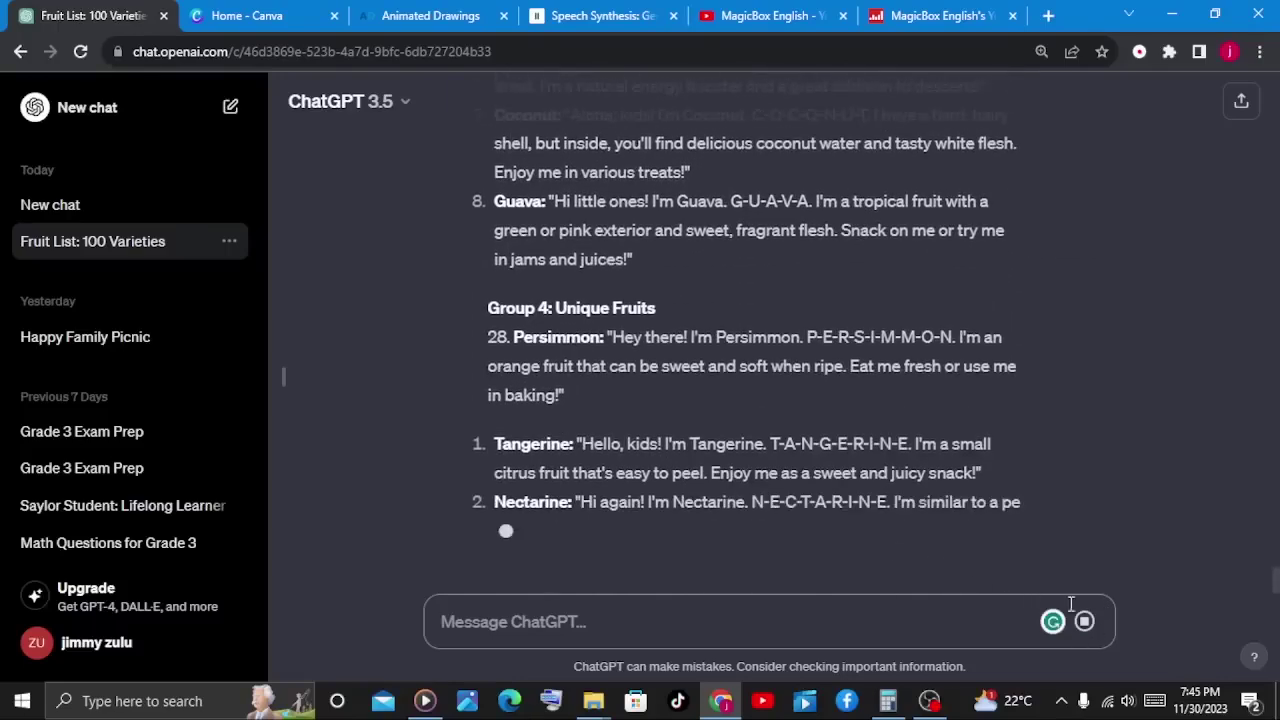
scroll(580, 430, up, 15)
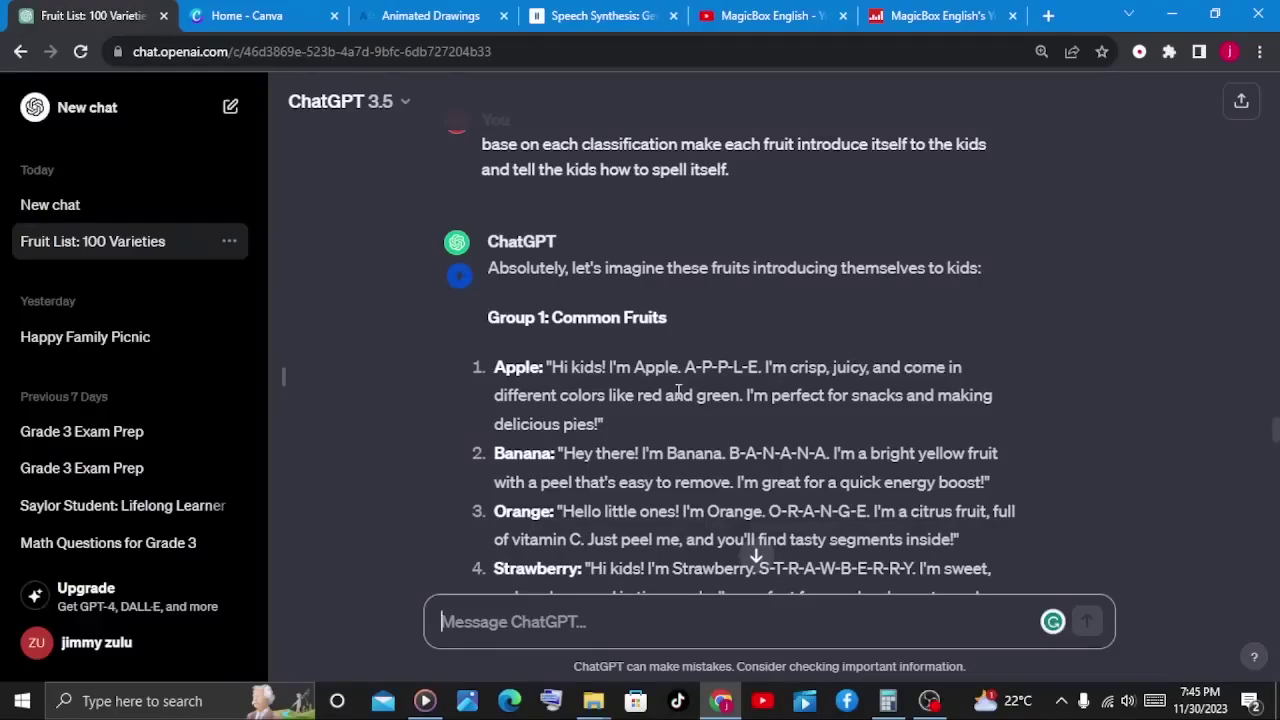
scroll(650, 430, down, 2)
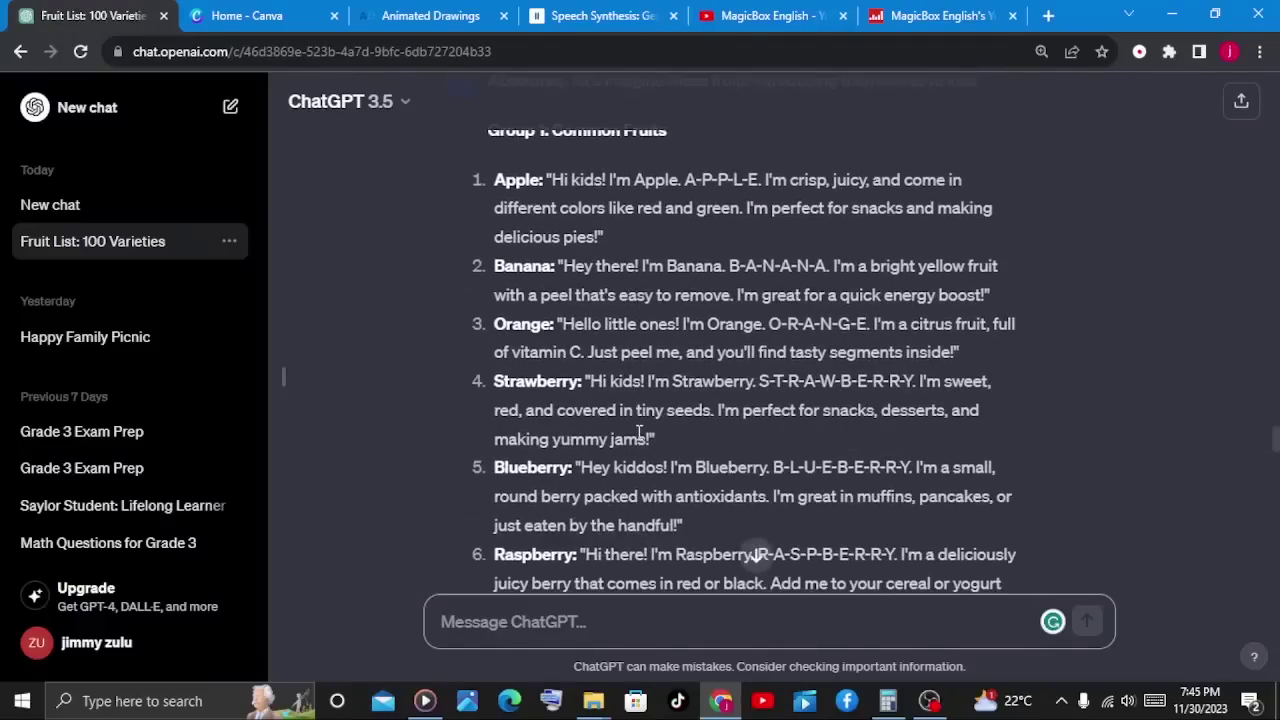
scroll(638, 432, up, 1)
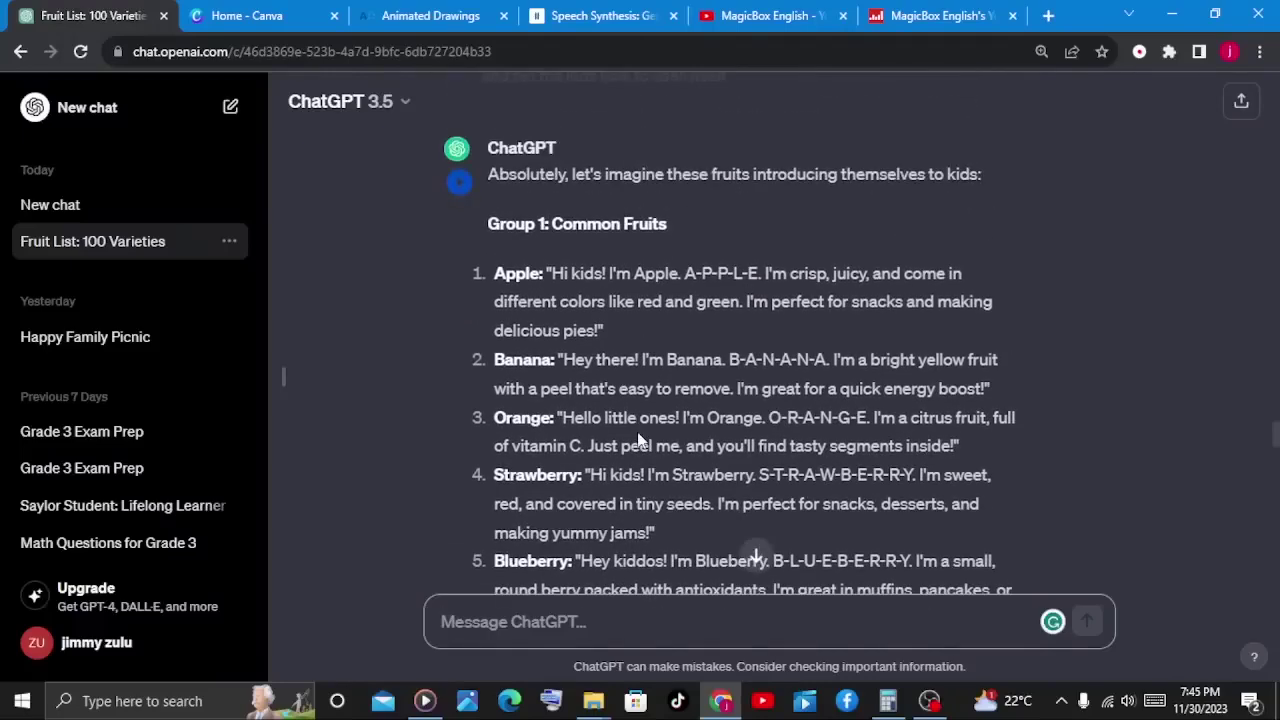
scroll(638, 440, up, 1)
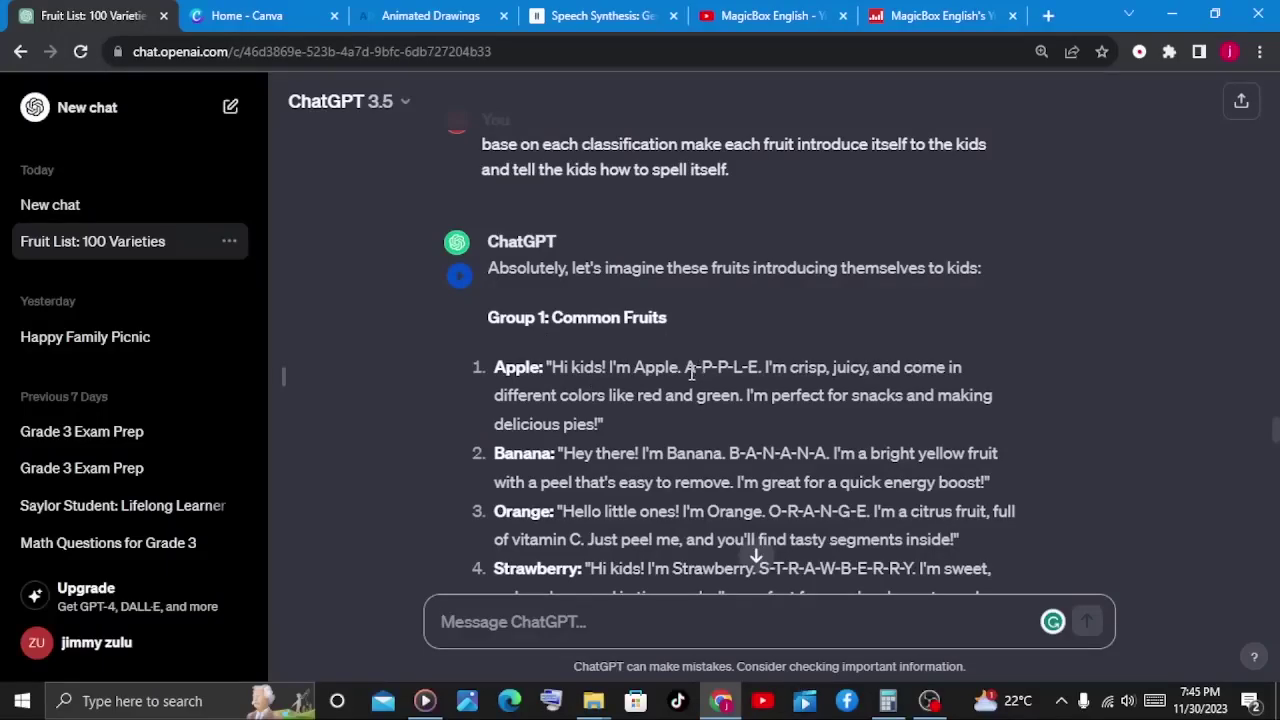
scroll(497, 362, down, 7)
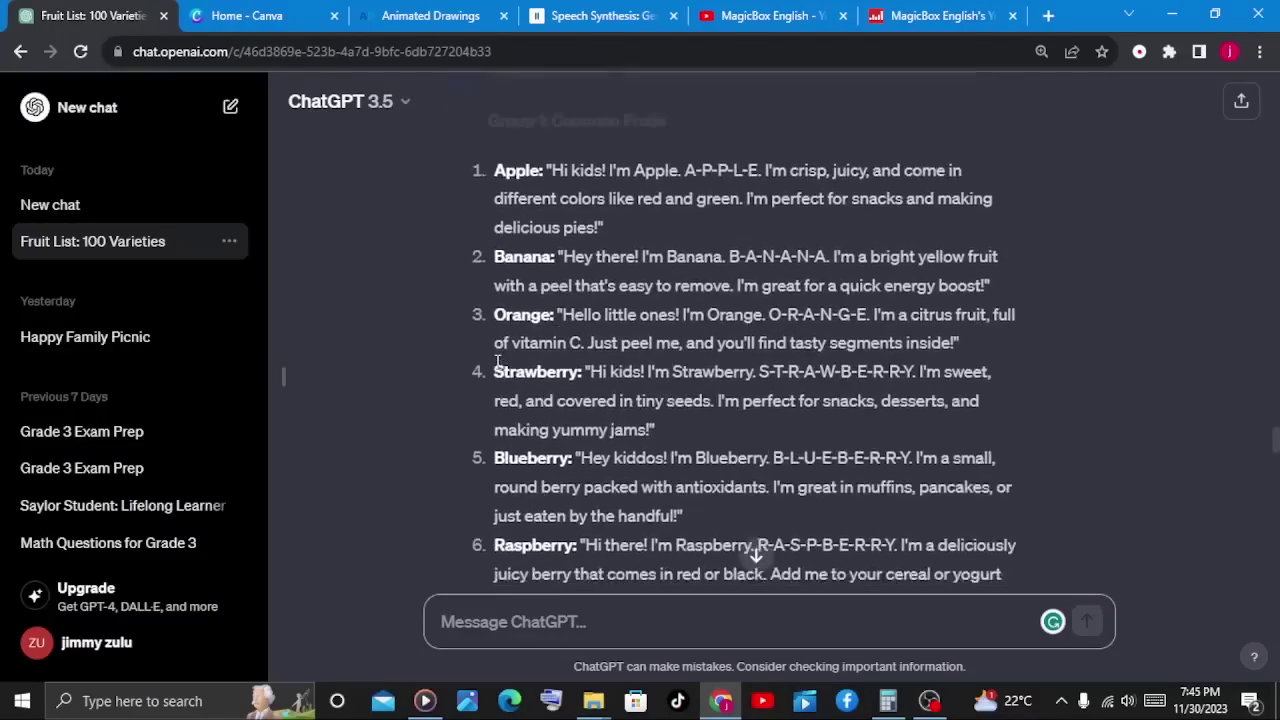
scroll(497, 362, down, 1)
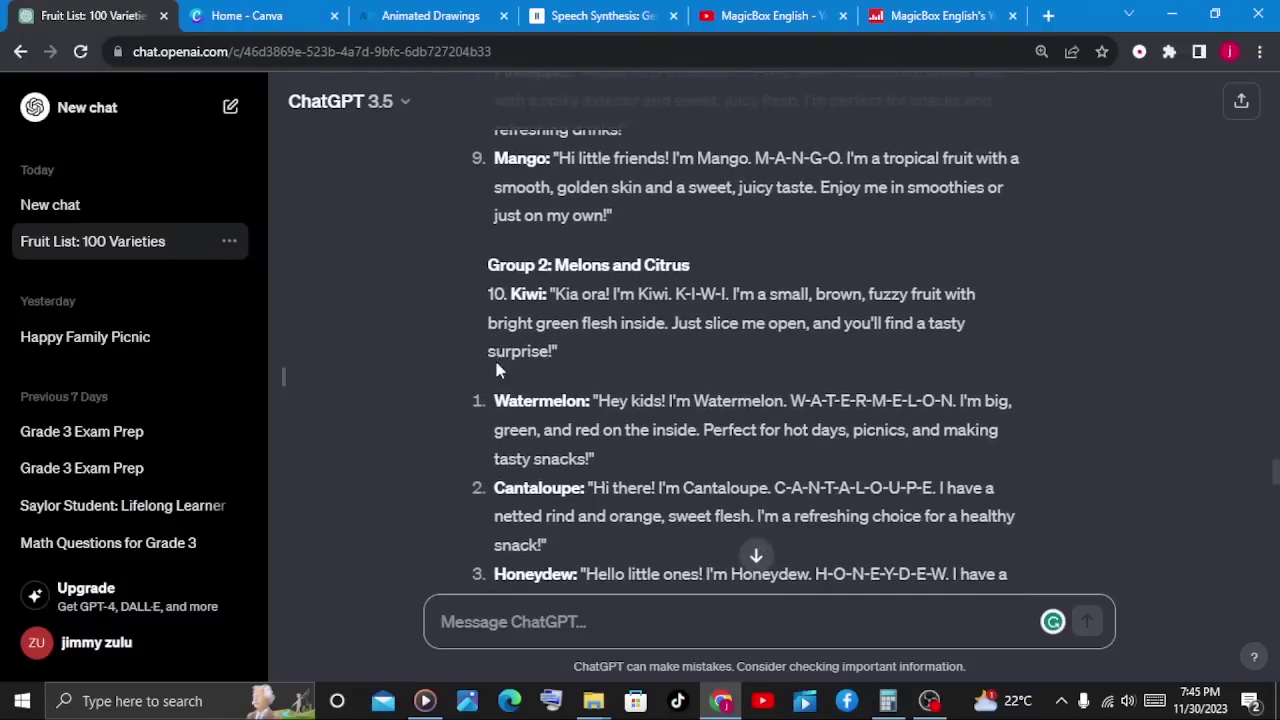
scroll(557, 283, up, 8)
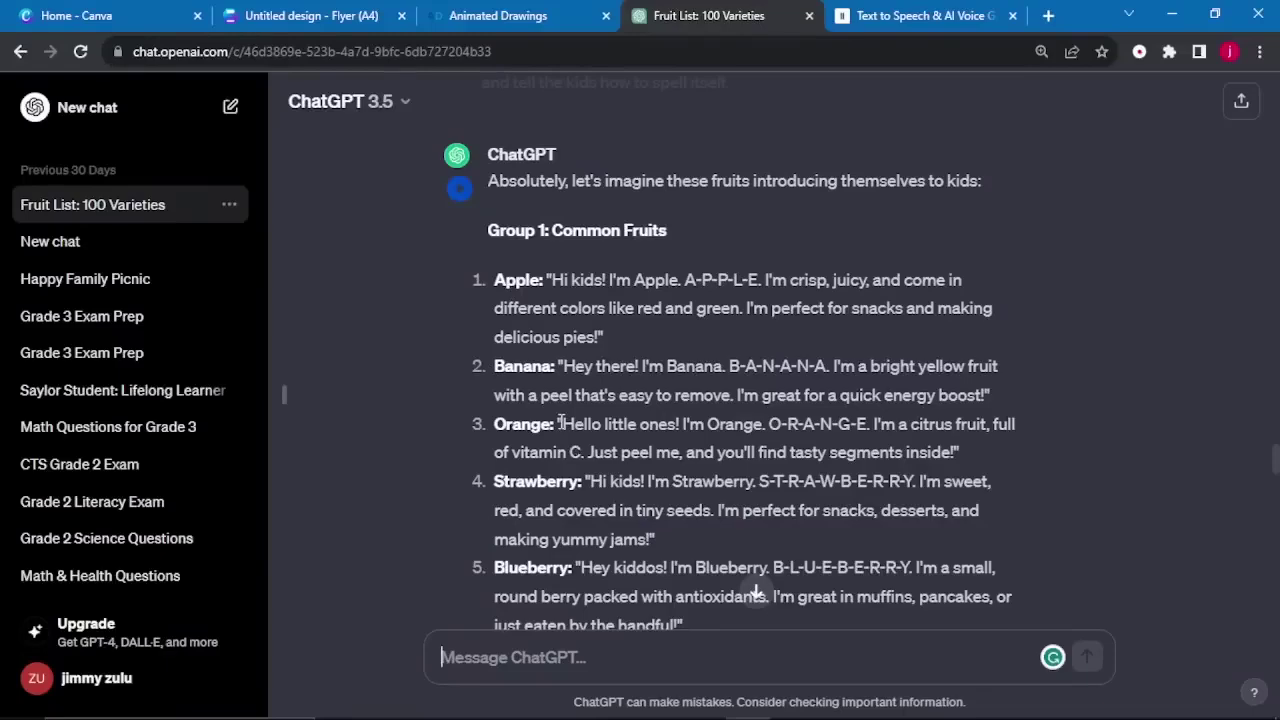
Switch to Canva, close the existing untitled flyer and create a new Flyer (A4 21 × 29.7 cm) design
click(77, 16)
click(401, 16)
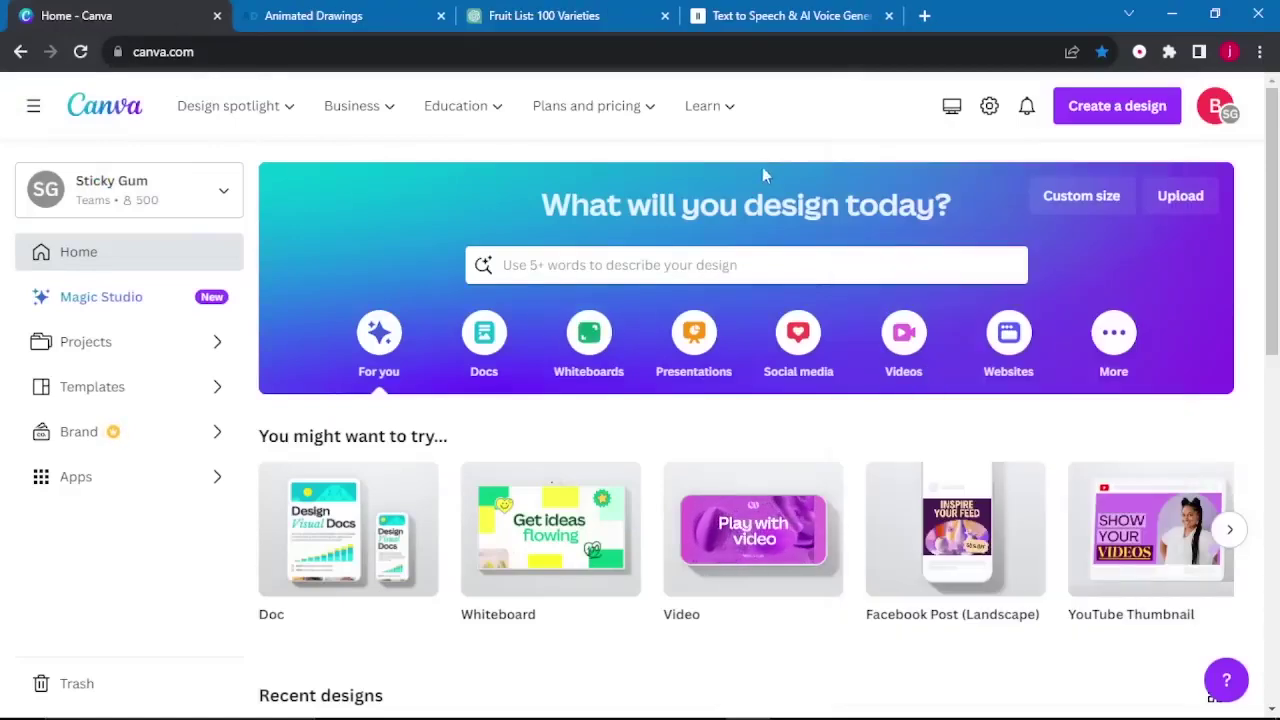
click(1107, 120)
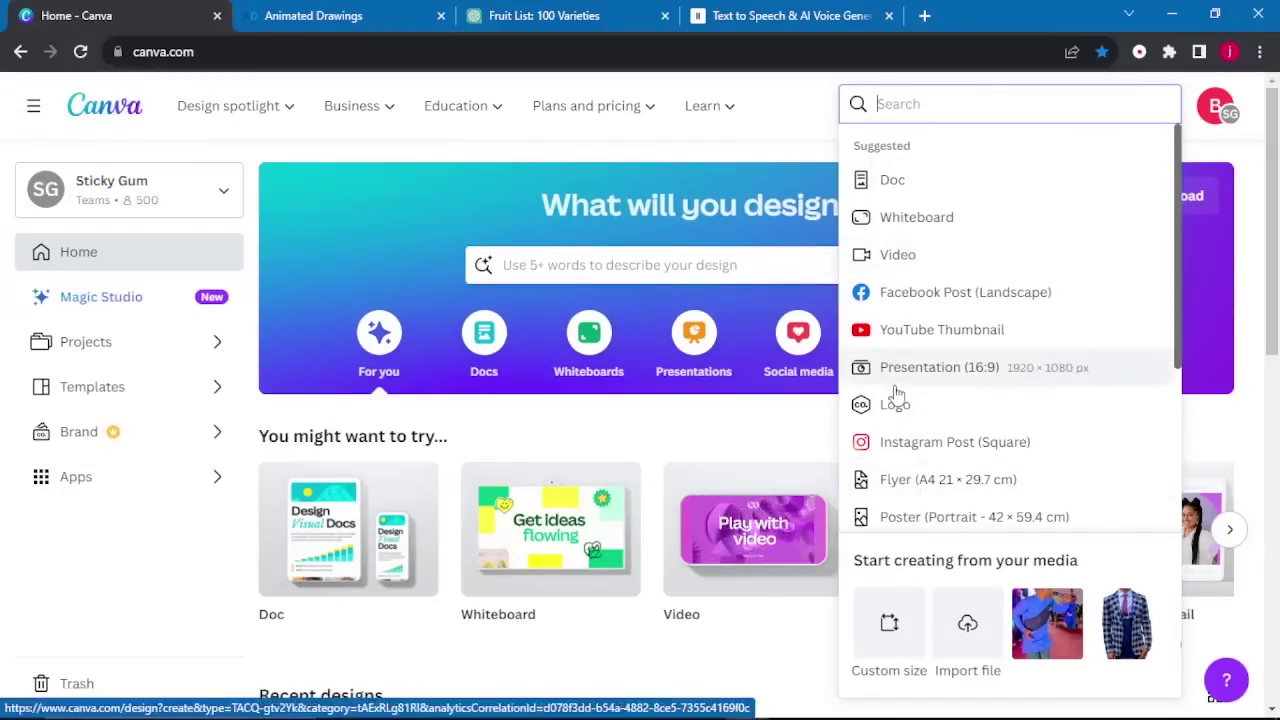
click(912, 482)
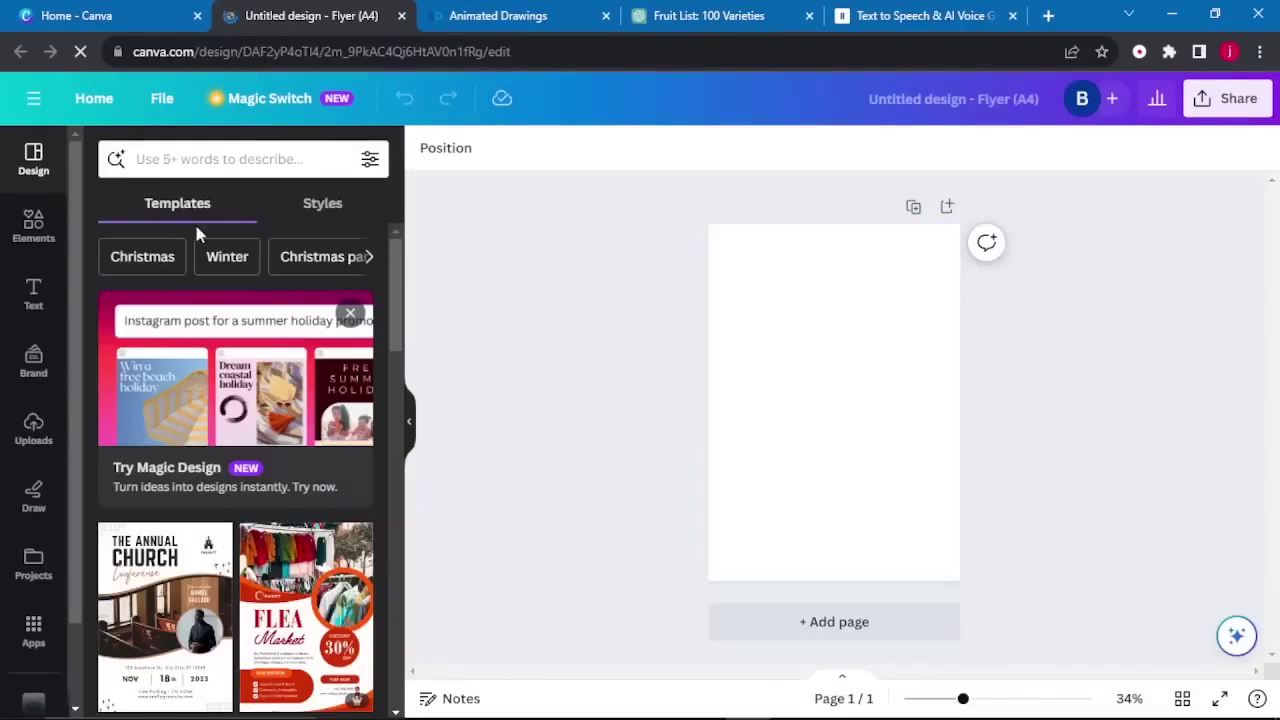
Search the elements for "apple" graphics, add the first red apple with a green leaf, and shrink it in the page's upper half
click(33, 228)
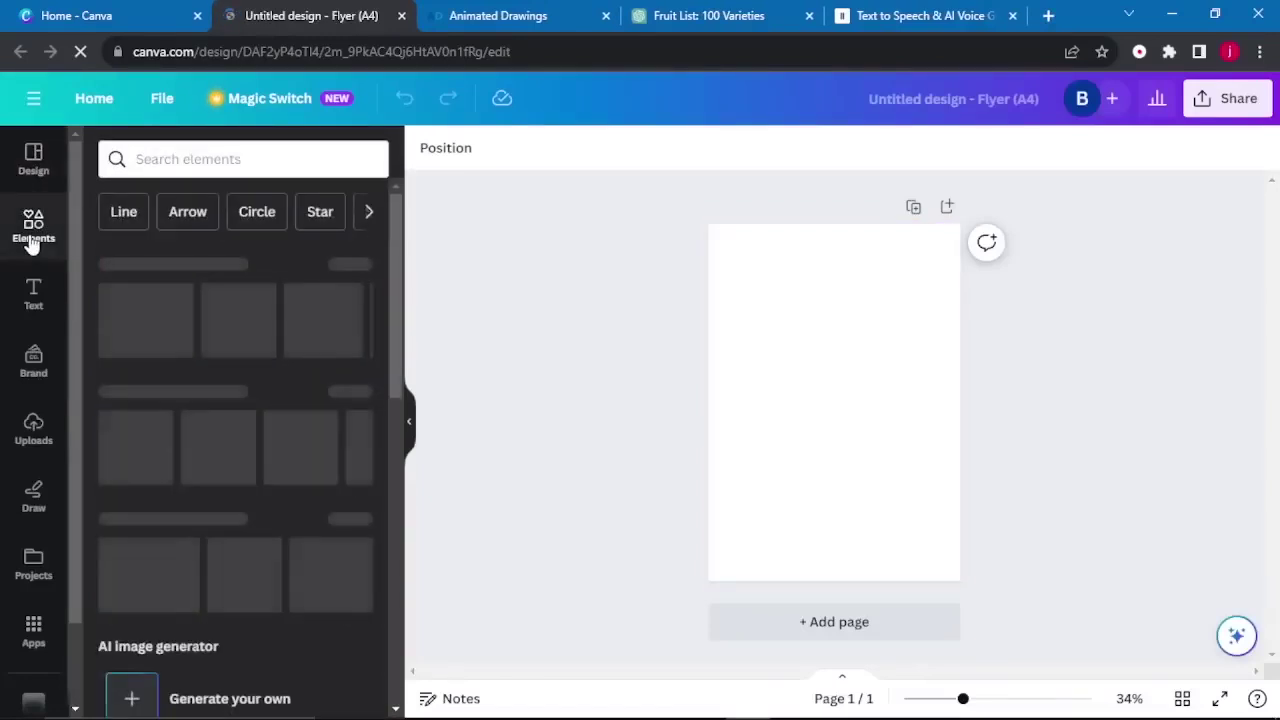
click(171, 165)
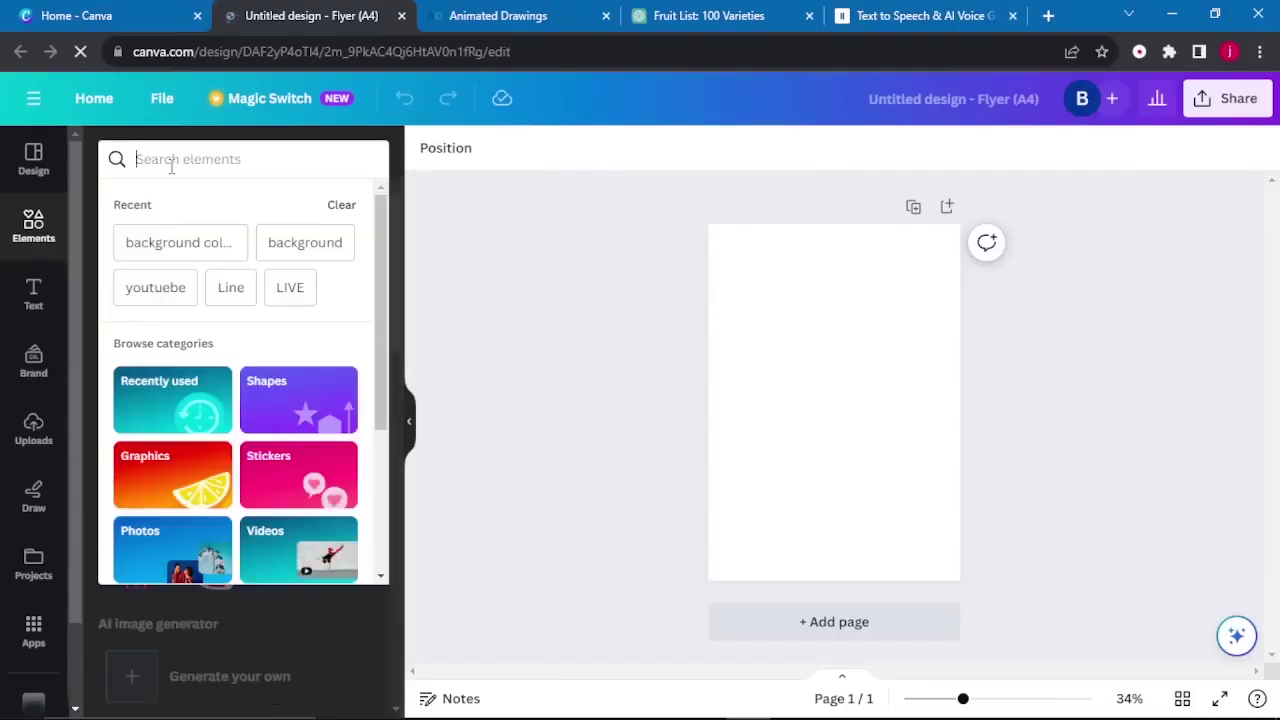
text(apple)
key(Return)
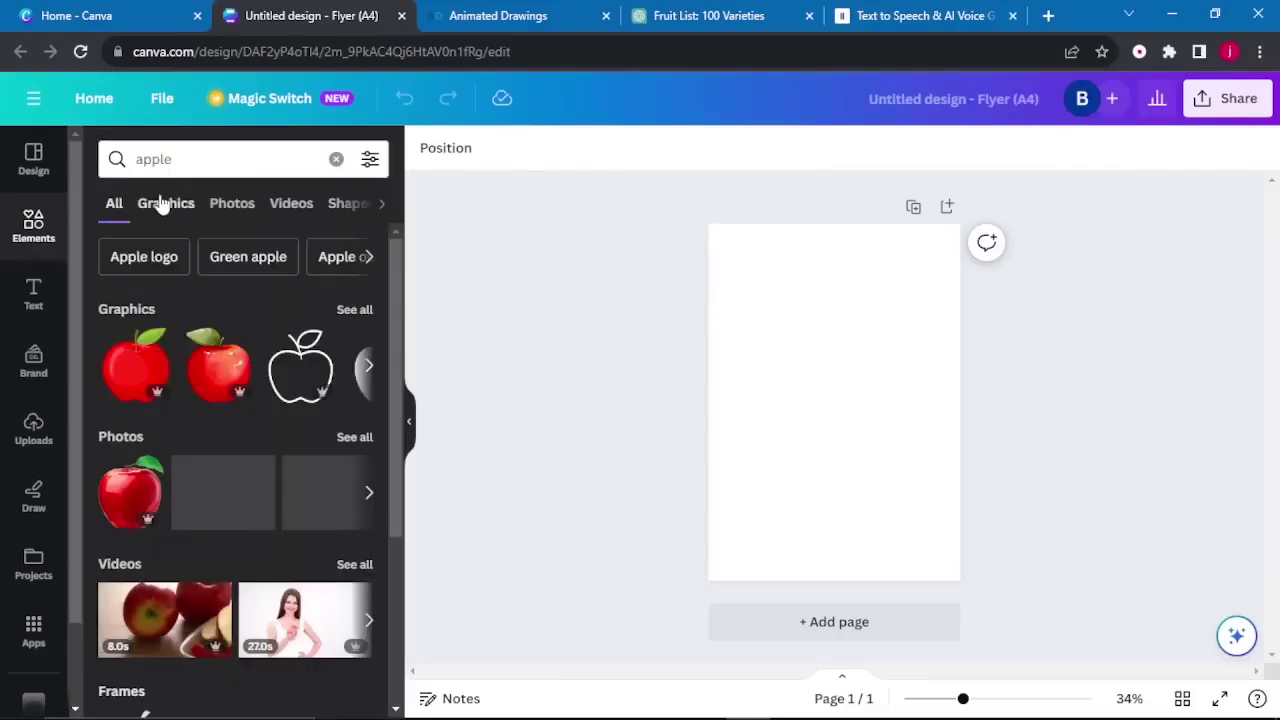
click(165, 205)
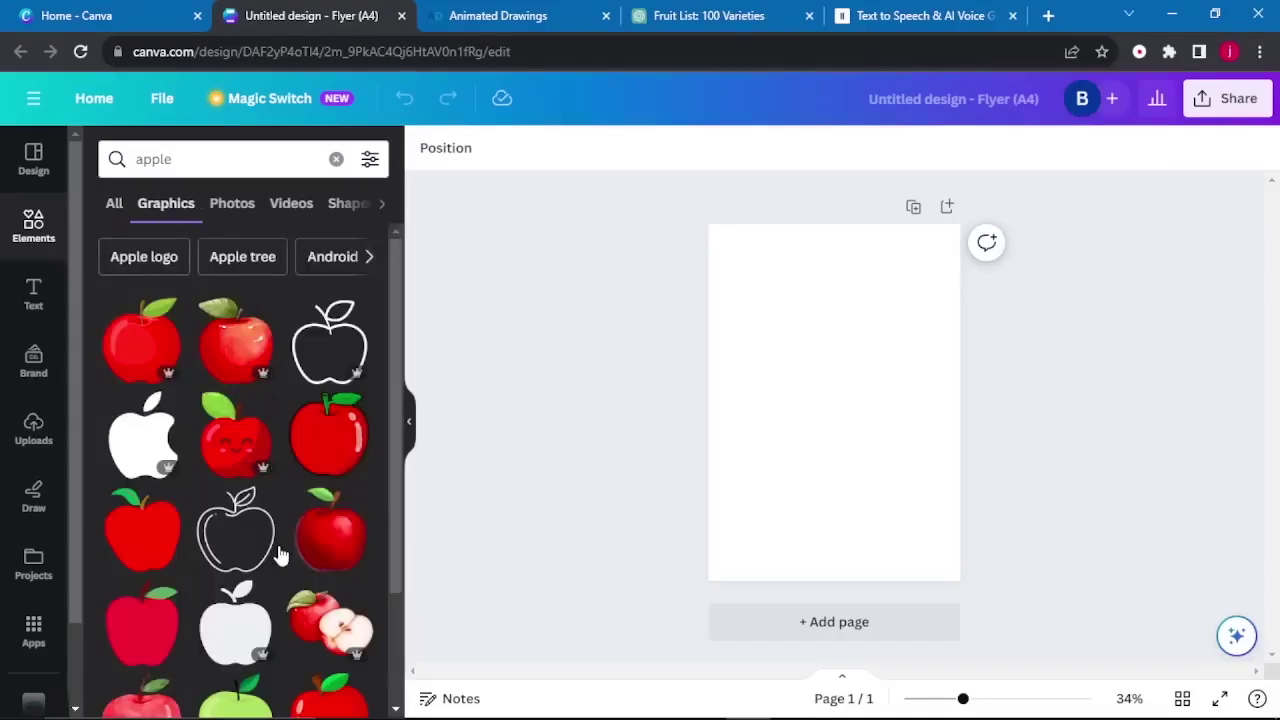
click(148, 358)
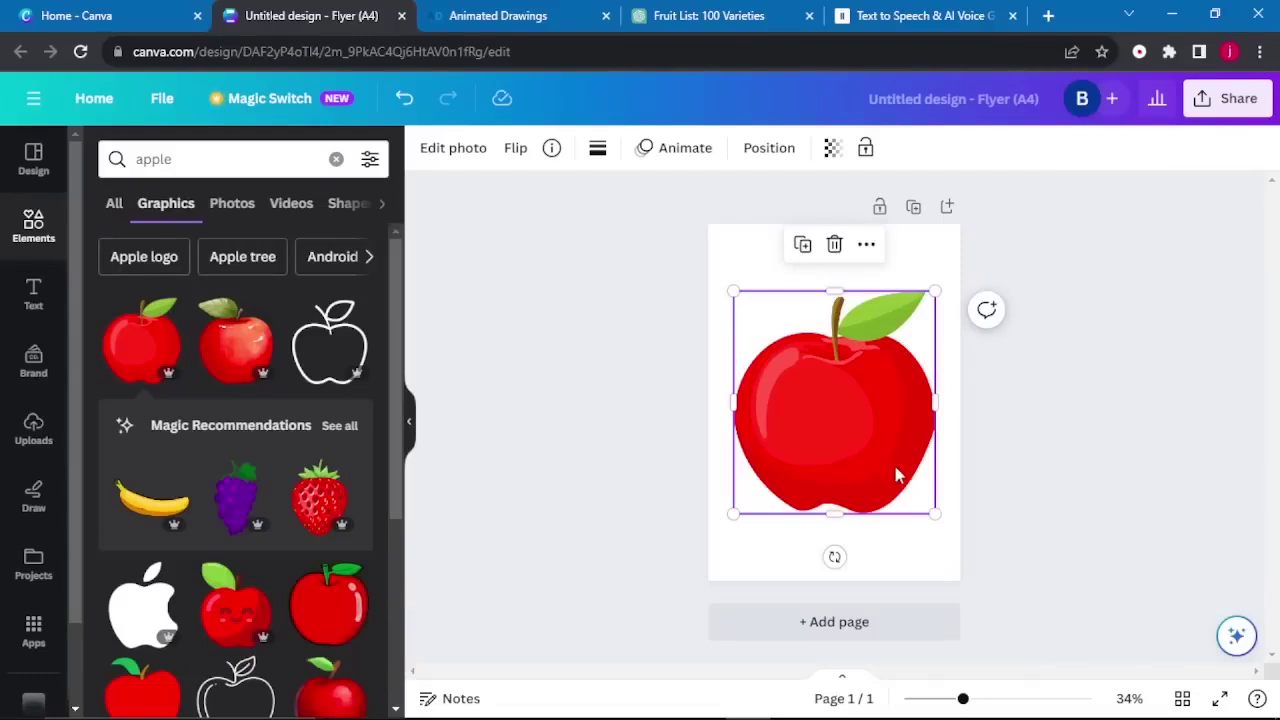
drag(932, 512, 844, 370)
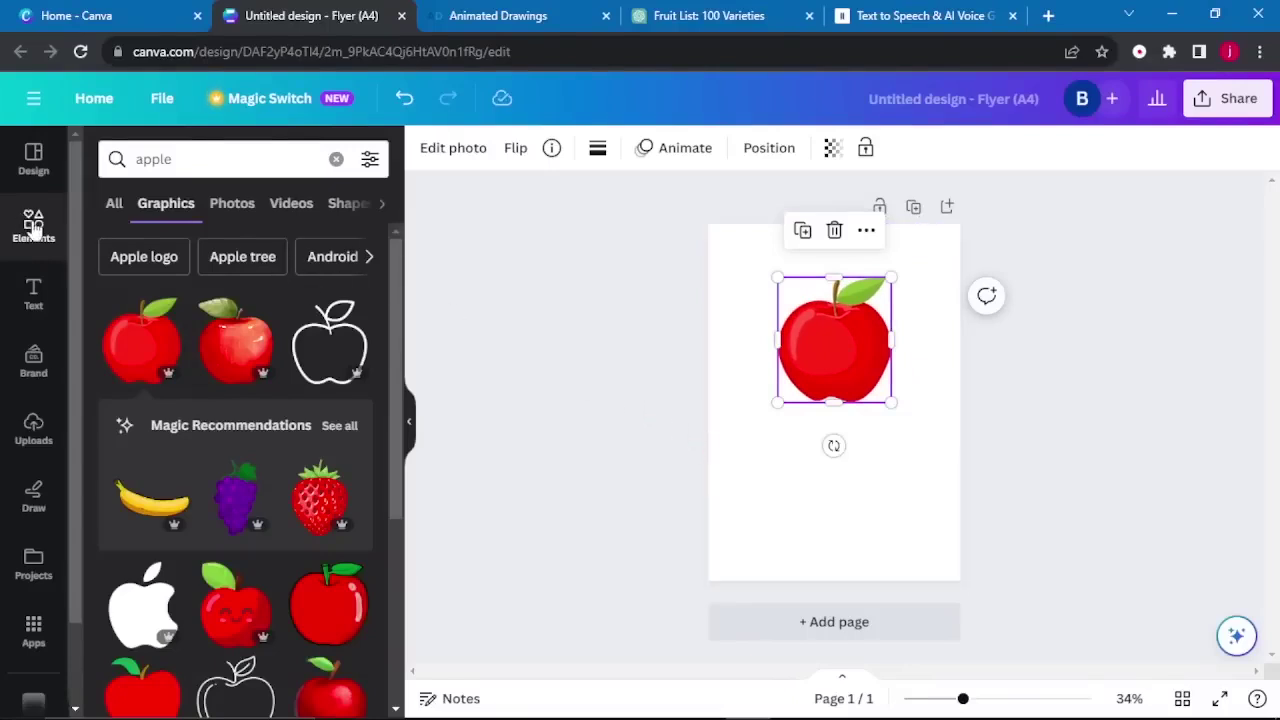
Search the graphics for "cartoon legs", add the straight black pair with white shoes, and place it beneath the apple
click(205, 162)
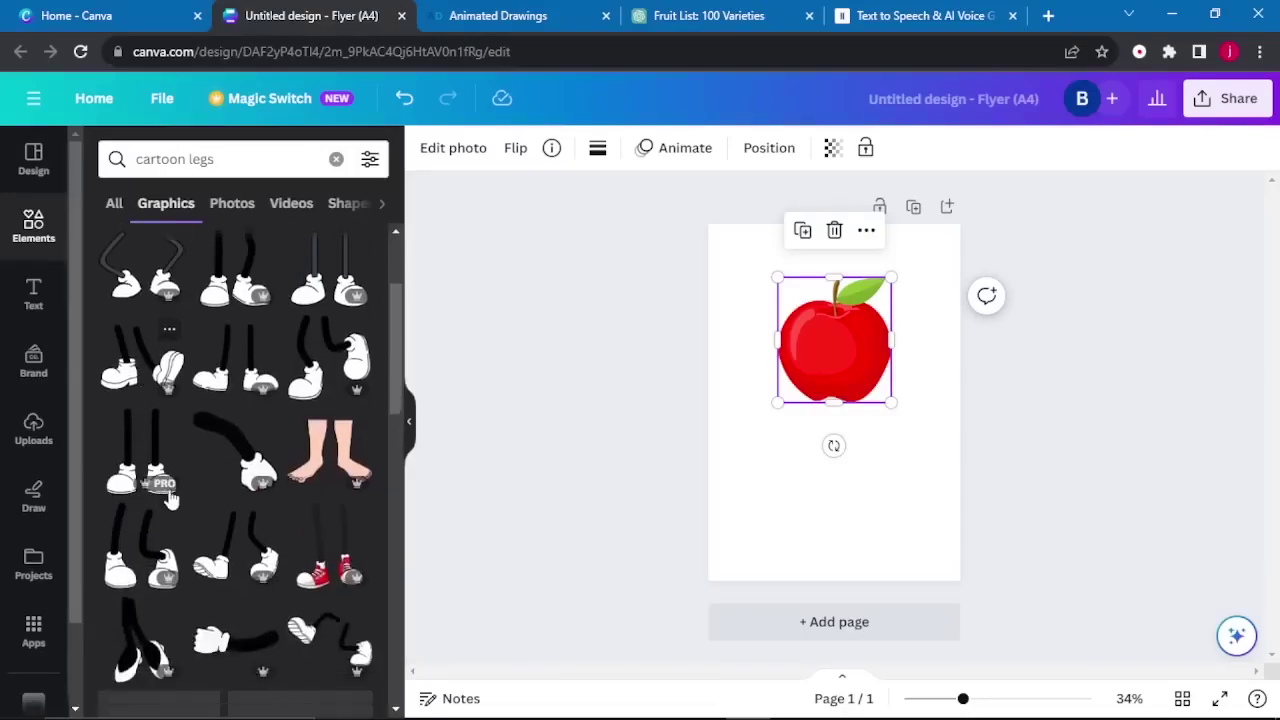
scroll(175, 500, down, 2)
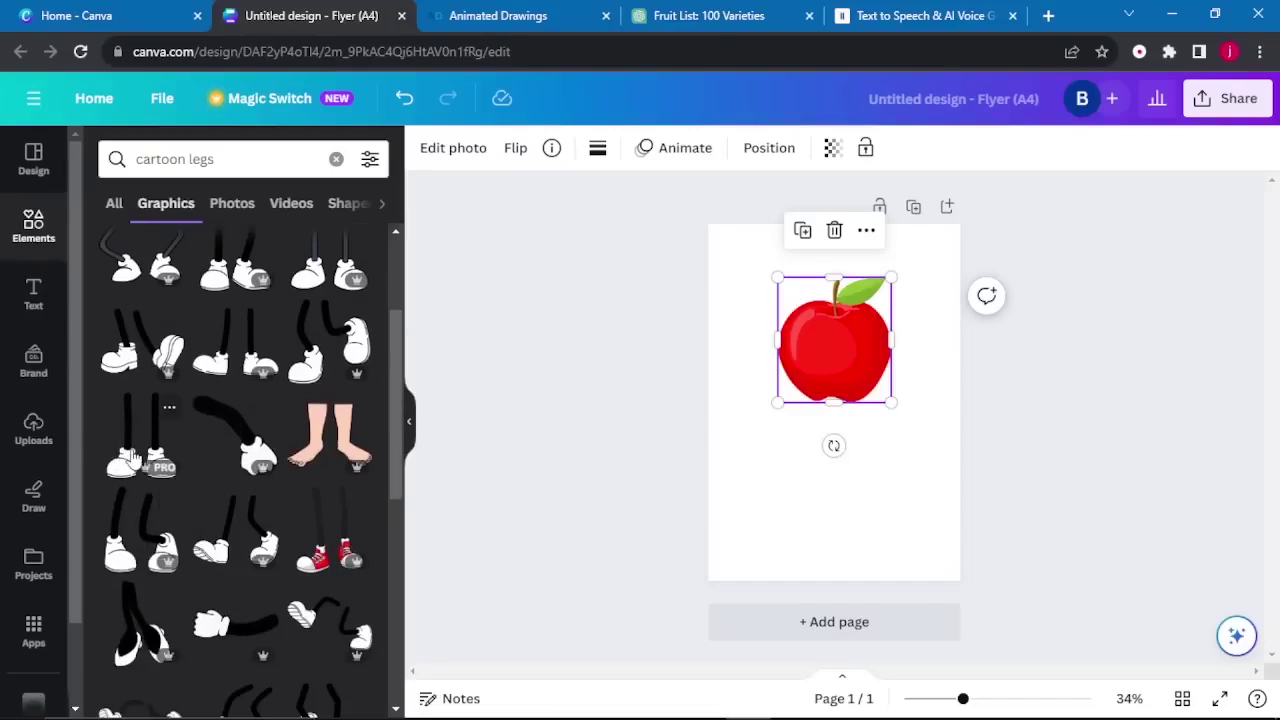
click(130, 456)
drag(818, 413, 818, 470)
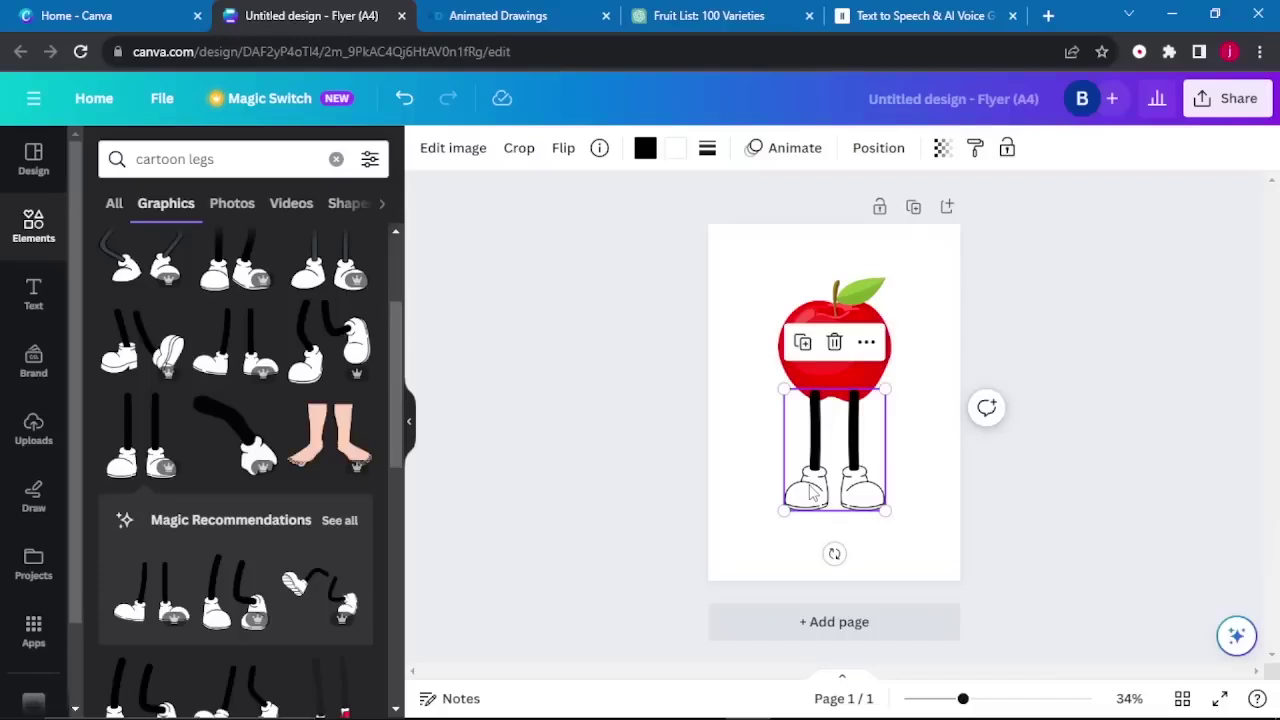
Crop the legs graphic down to its right leg and move that leg under the left half of the apple
click(519, 147)
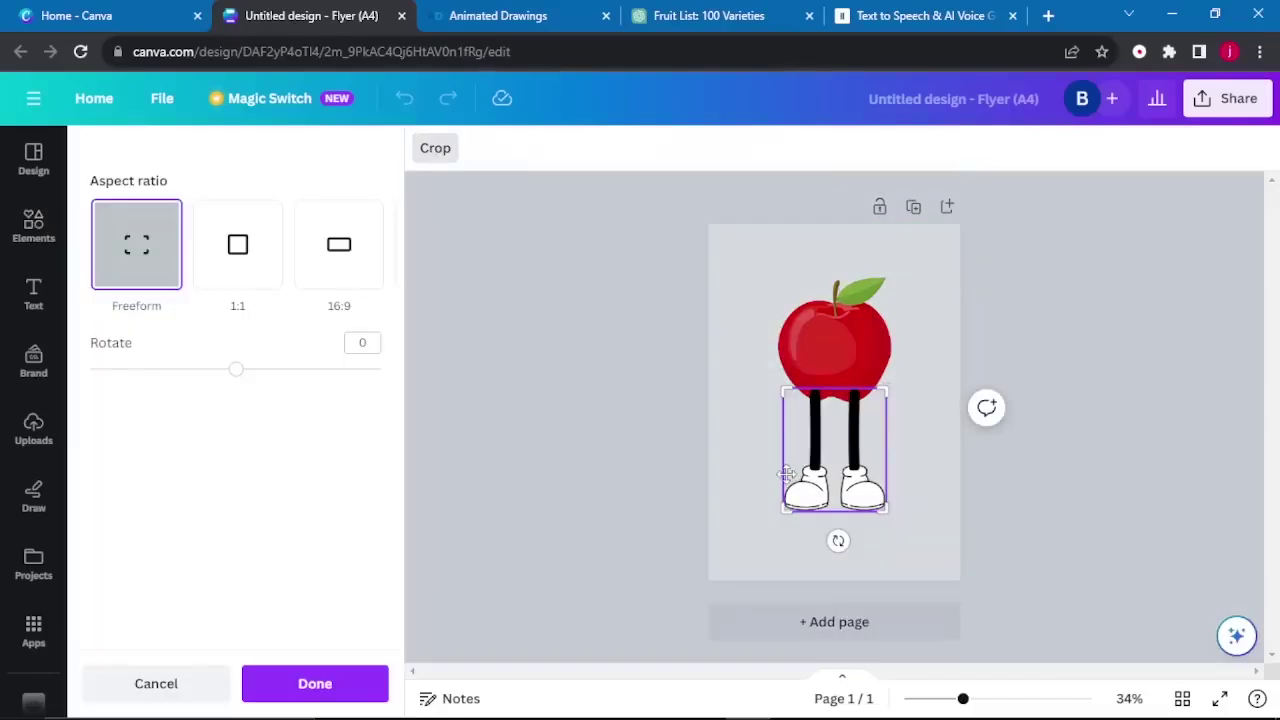
drag(784, 390, 828, 389)
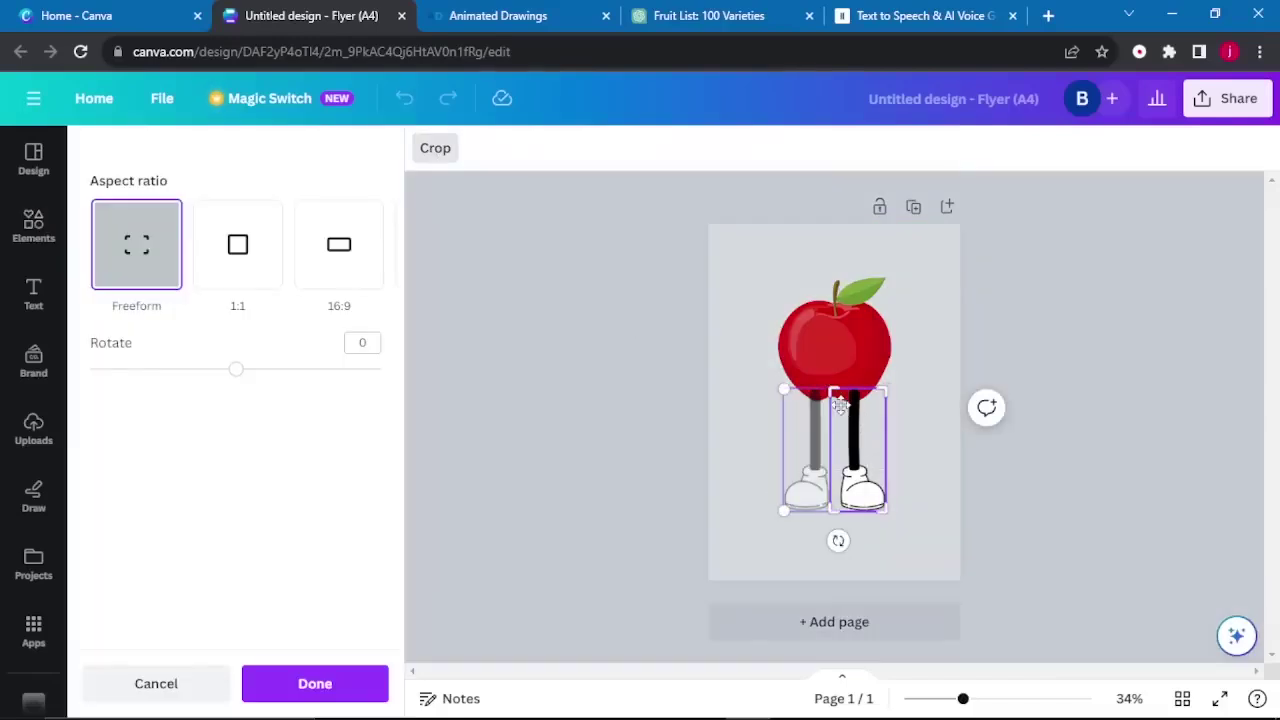
key(Return)
drag(848, 447, 815, 444)
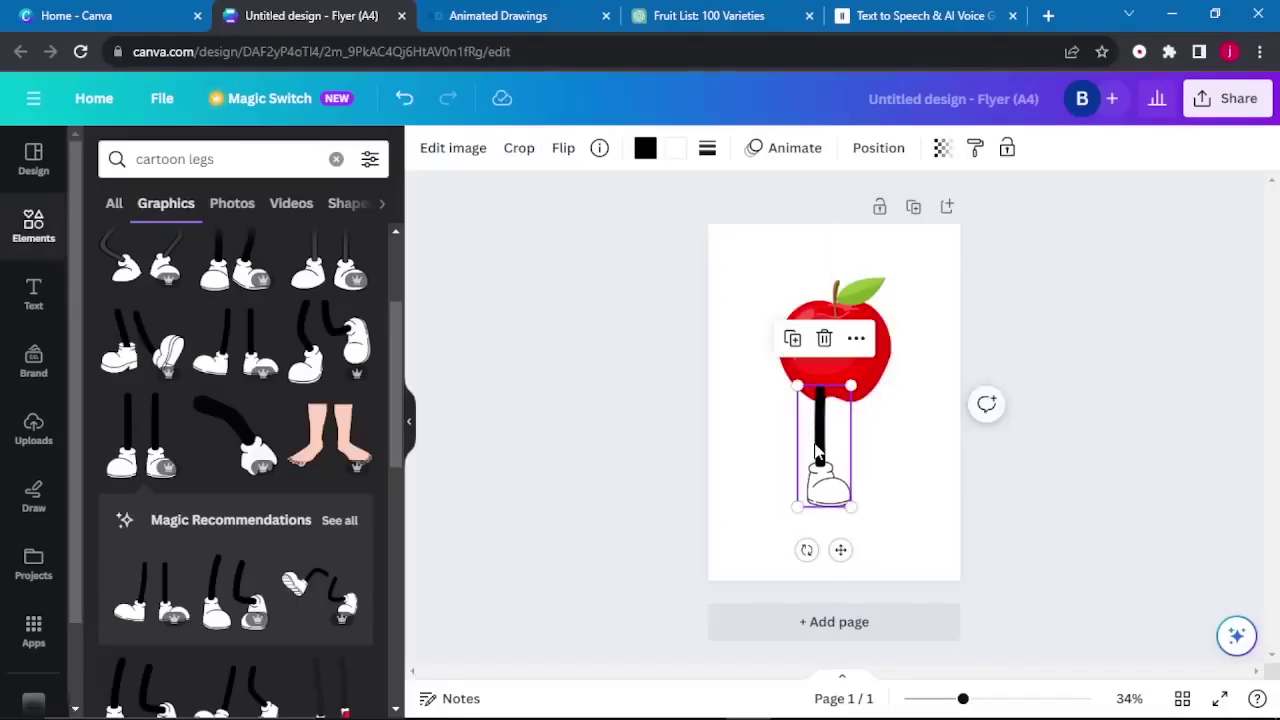
Duplicate the single leg and position the two legs side by side under the apple
right_click(817, 452)
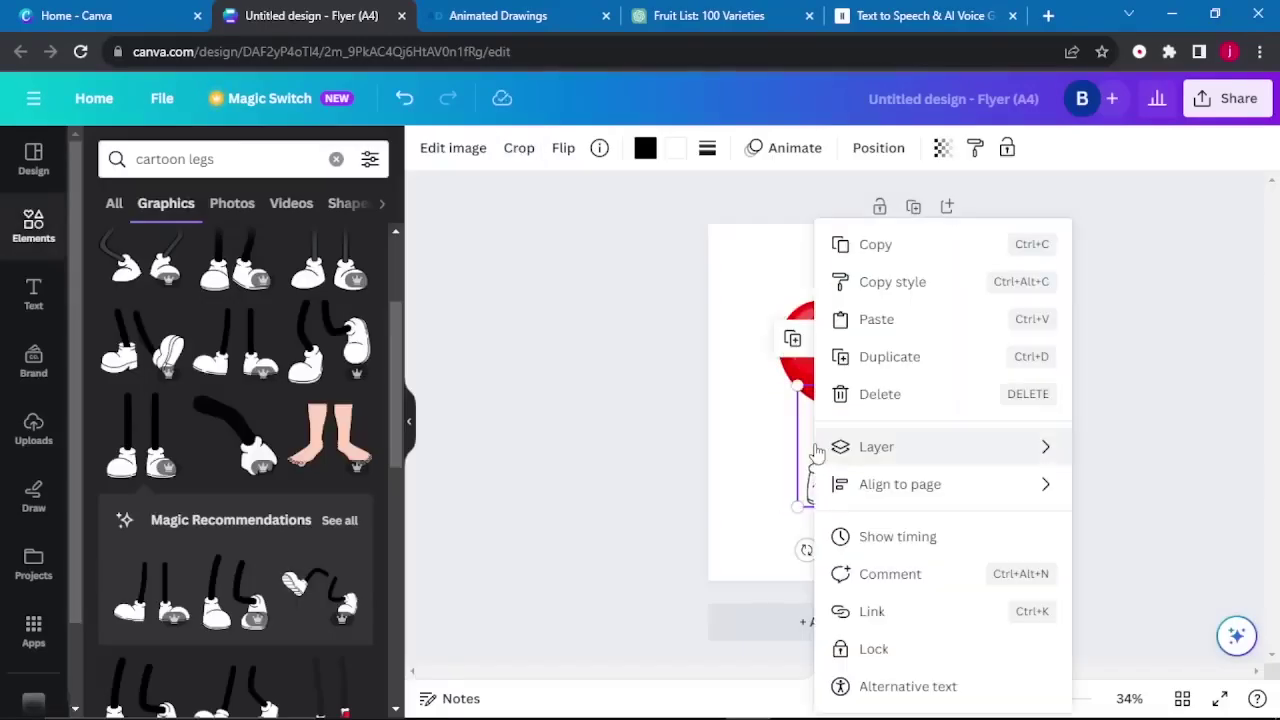
mouse_move(820, 450)
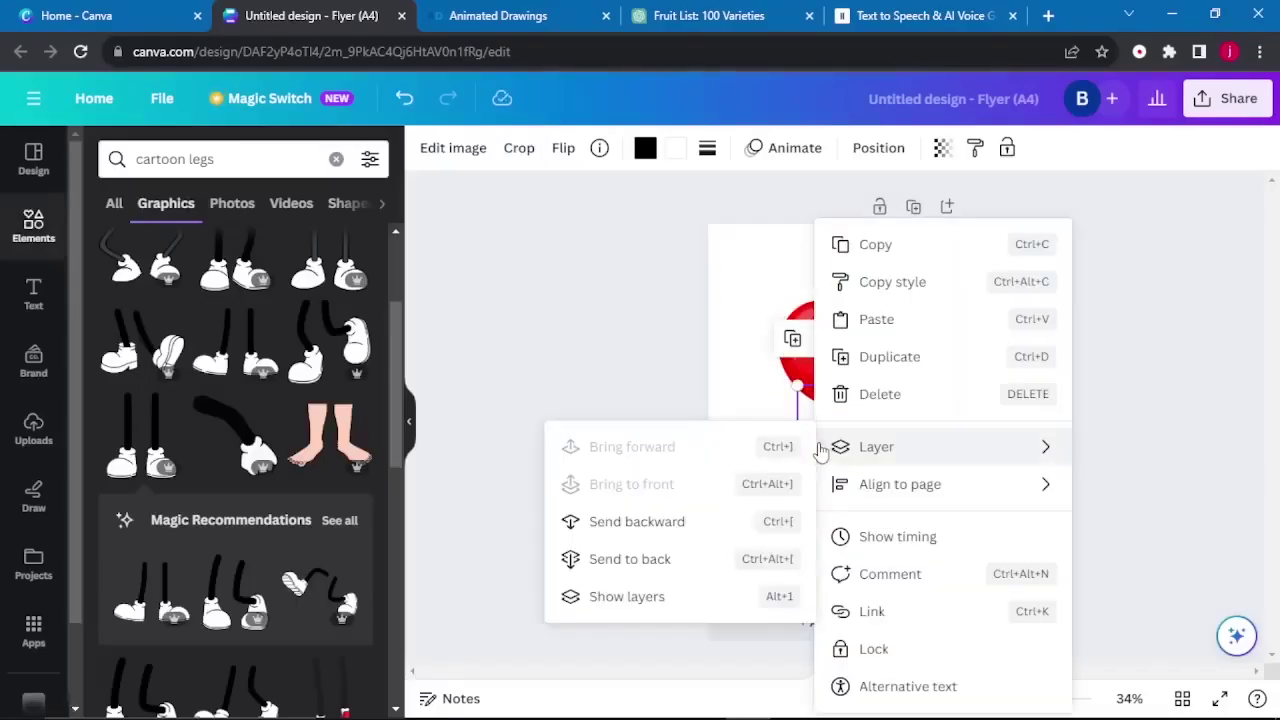
click(884, 357)
drag(828, 482, 870, 470)
click(788, 510)
click(805, 492)
click(725, 480)
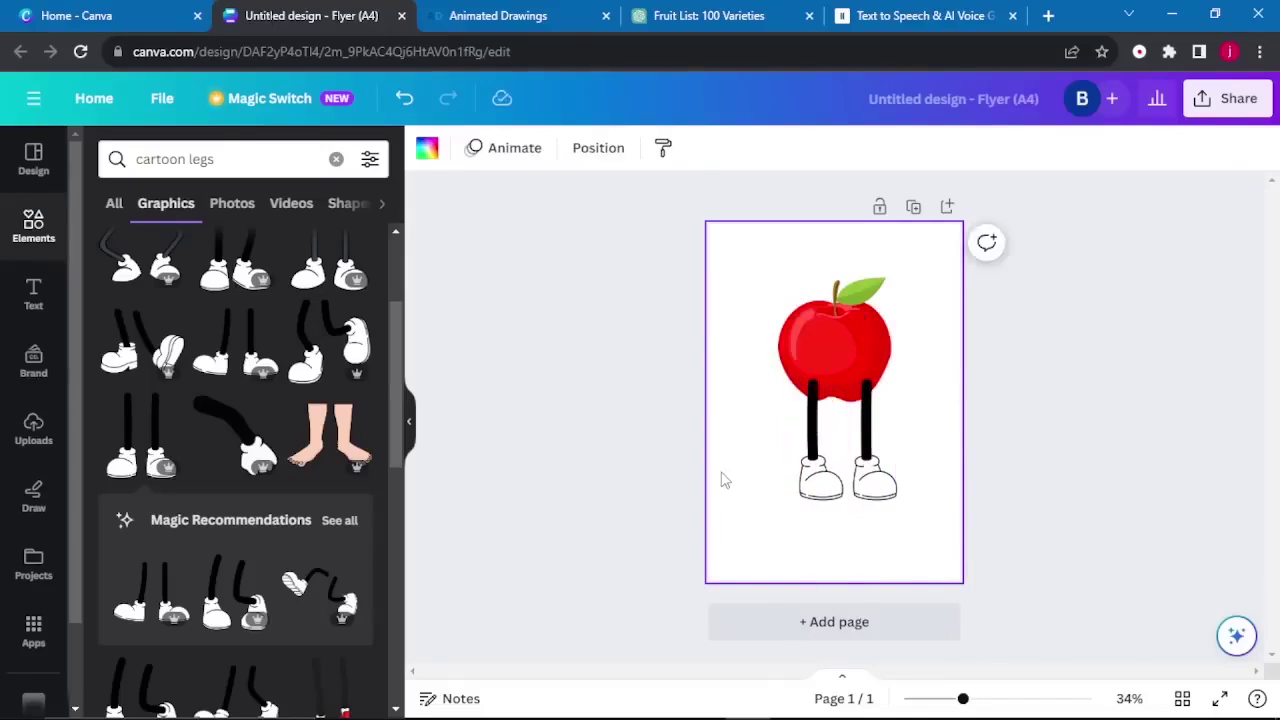
Search the graphics for "cartoon arms" and place the hanging black arm with a white hand on the apple's right edge
click(258, 152)
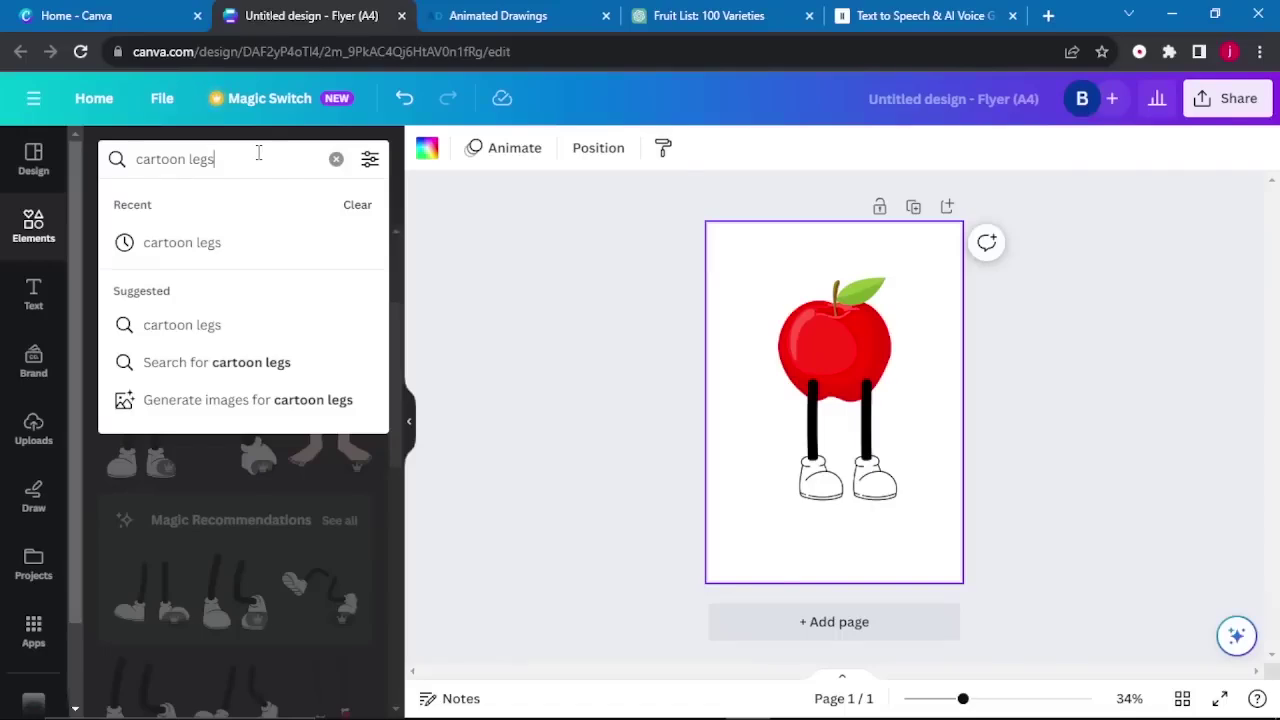
key(BackSpace)
key(BackSpace)
key(BackSpace)
key(BackSpace)
text(arms)
key(Return)
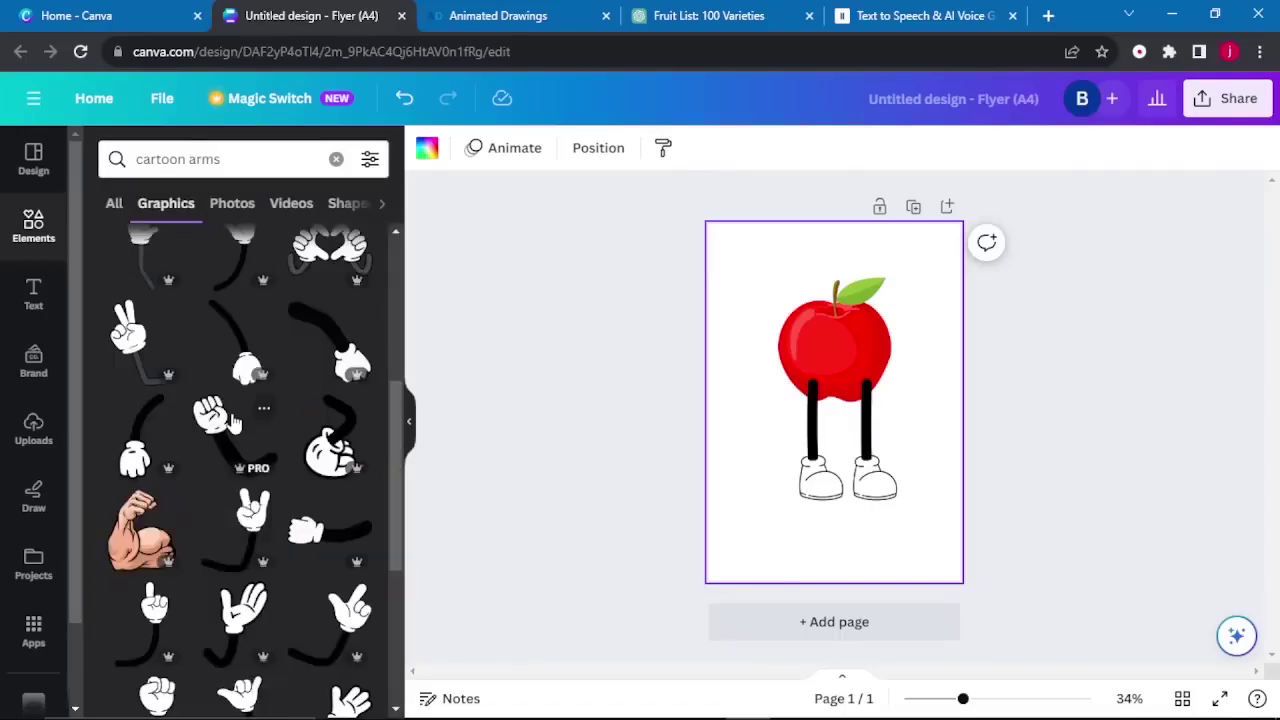
scroll(230, 423, up, 3)
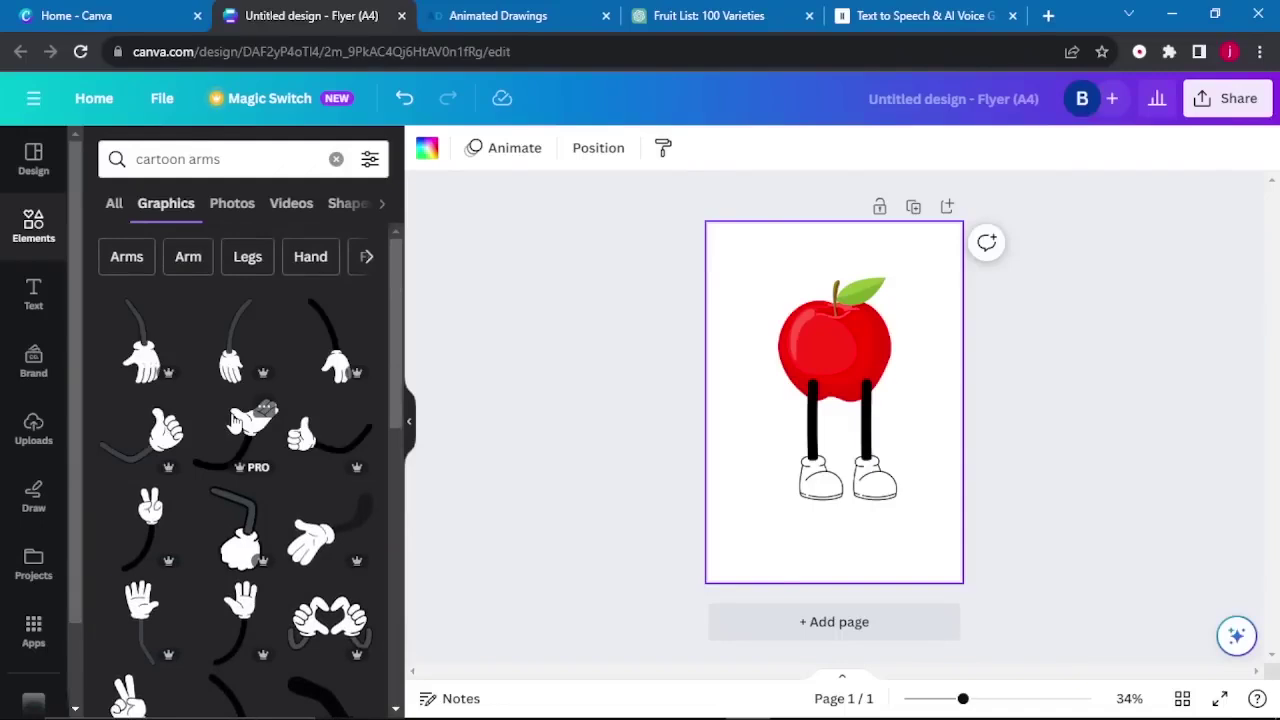
click(330, 342)
drag(870, 466, 921, 418)
Enlarge the apple, recenter it above the legs, and shift the arm outward to the apple's right edge
click(825, 346)
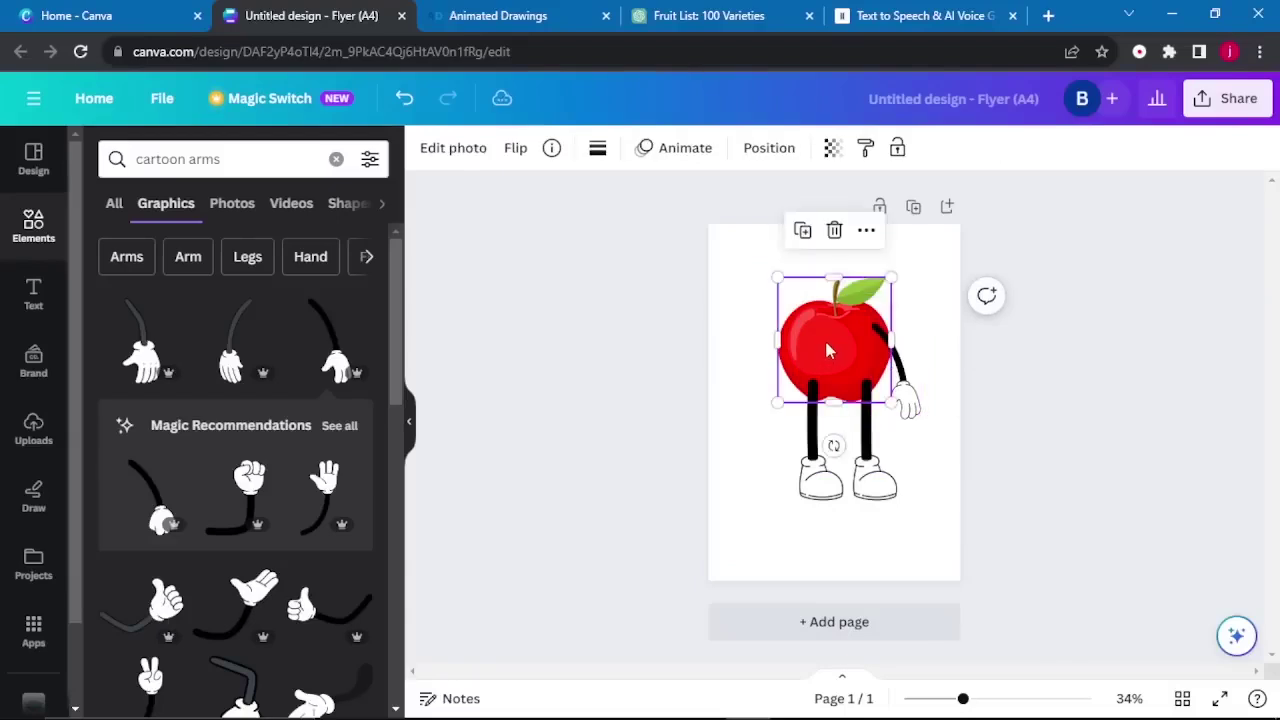
drag(781, 275, 752, 249)
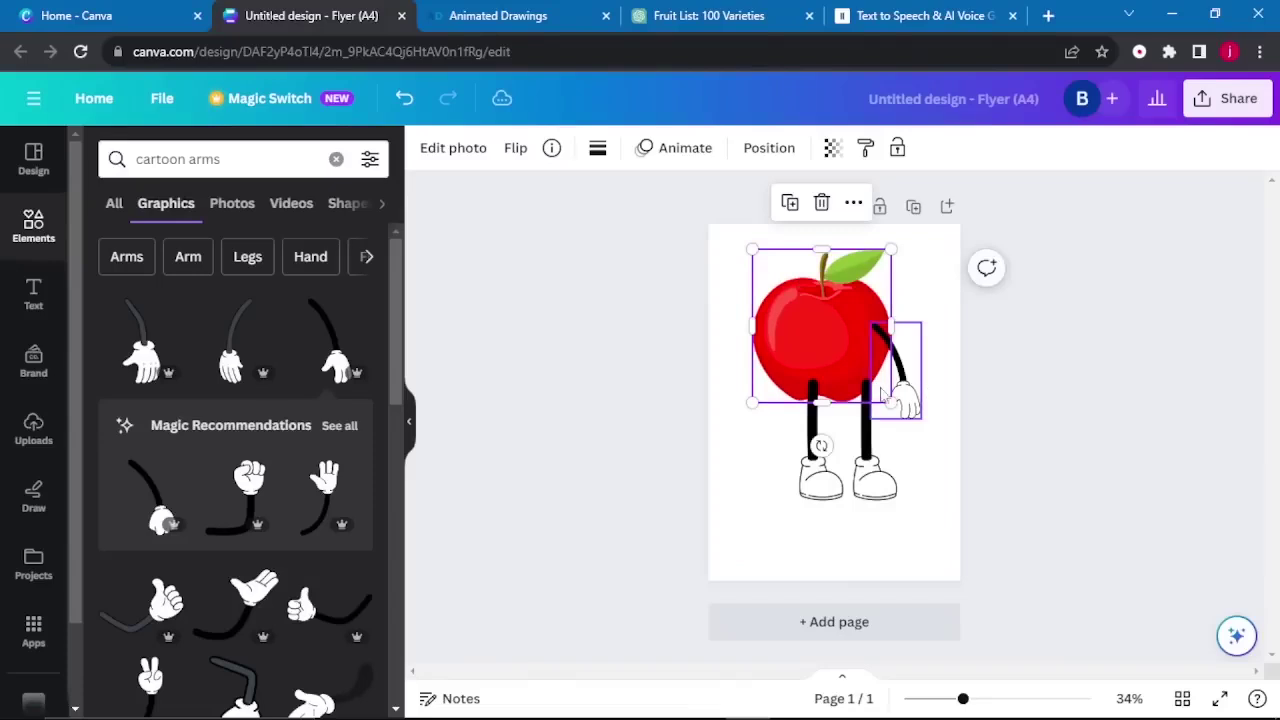
drag(891, 402, 896, 407)
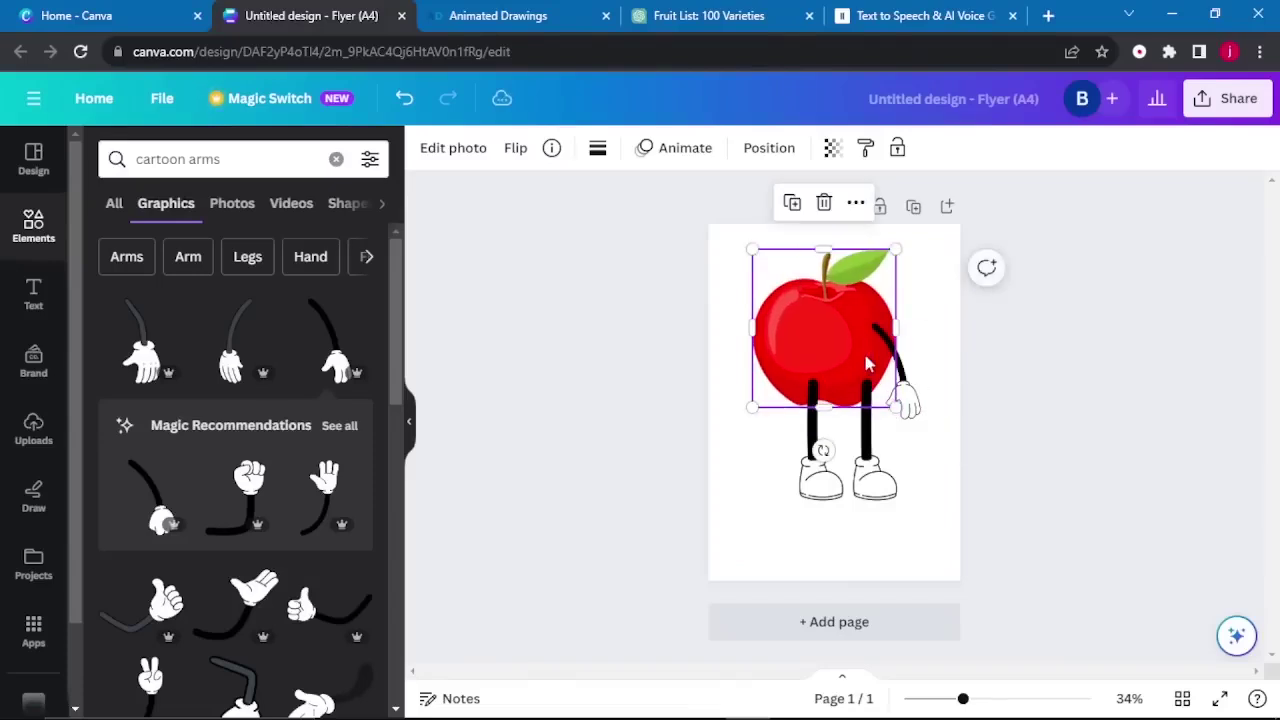
drag(834, 332, 847, 325)
drag(900, 358, 914, 360)
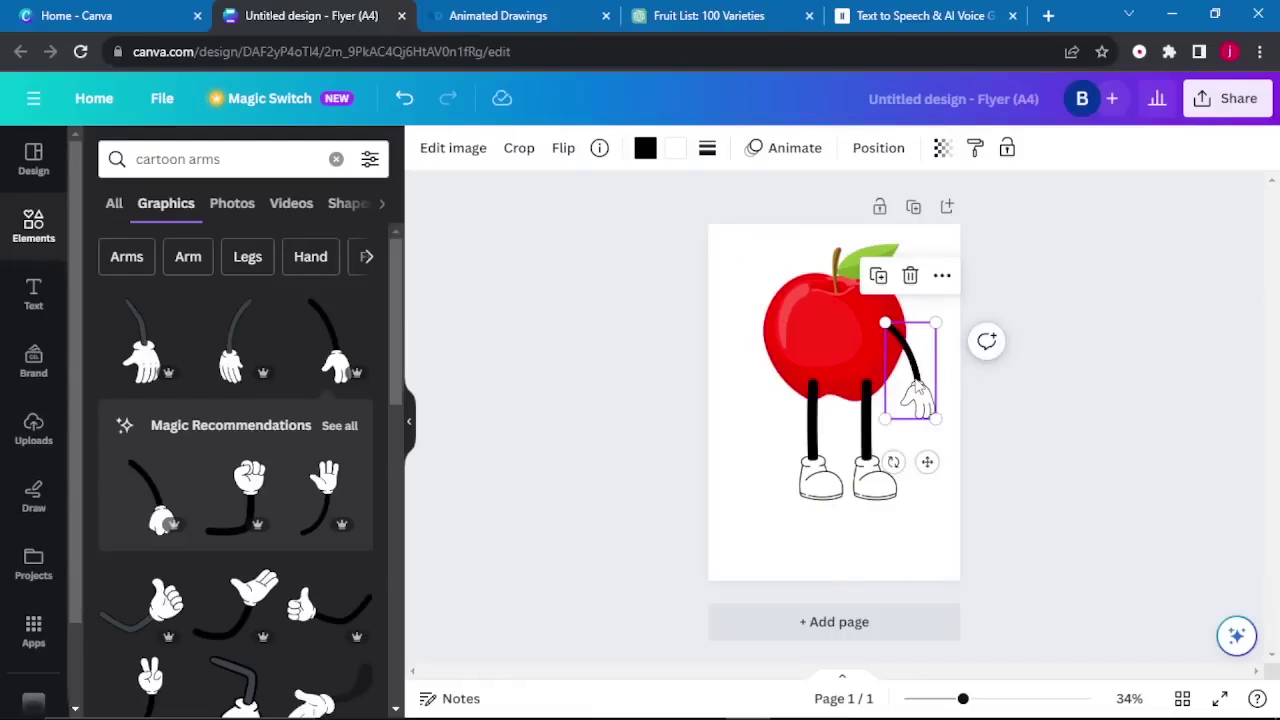
Duplicate the arm, flip the copy horizontally, and place it on the apple's left edge opposite the first arm
right_click(916, 392)
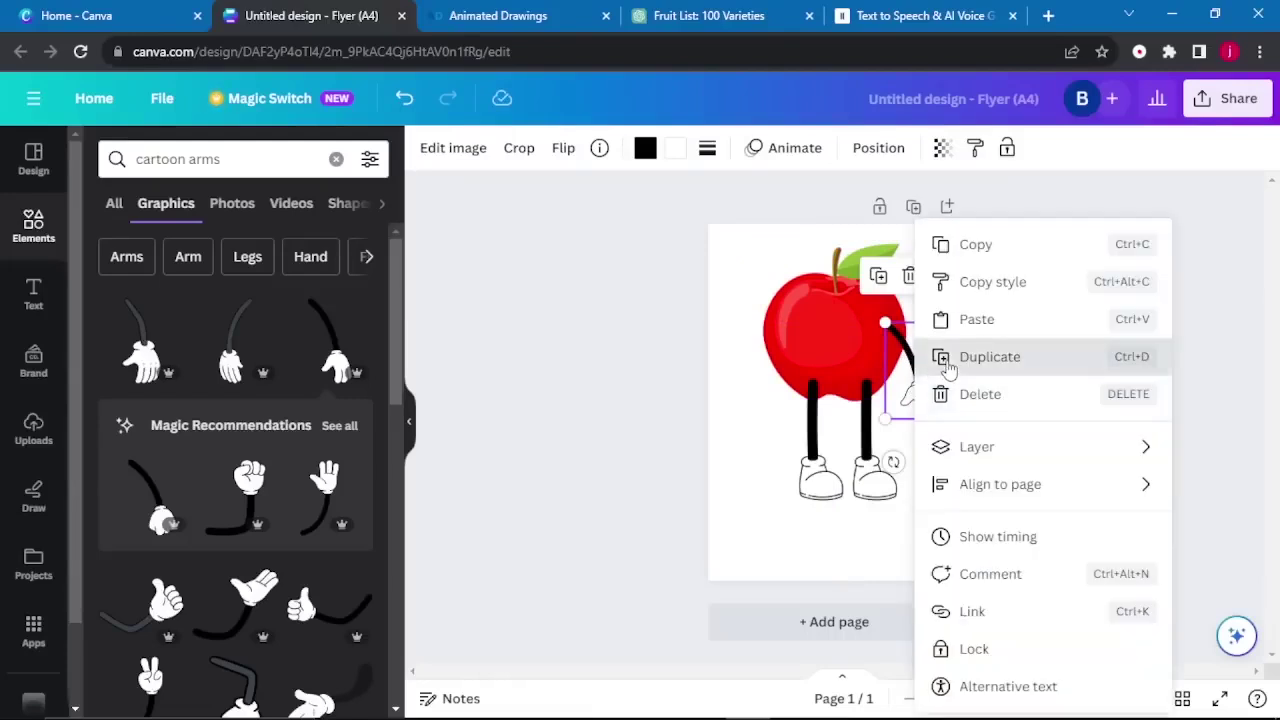
click(948, 355)
drag(916, 385, 784, 380)
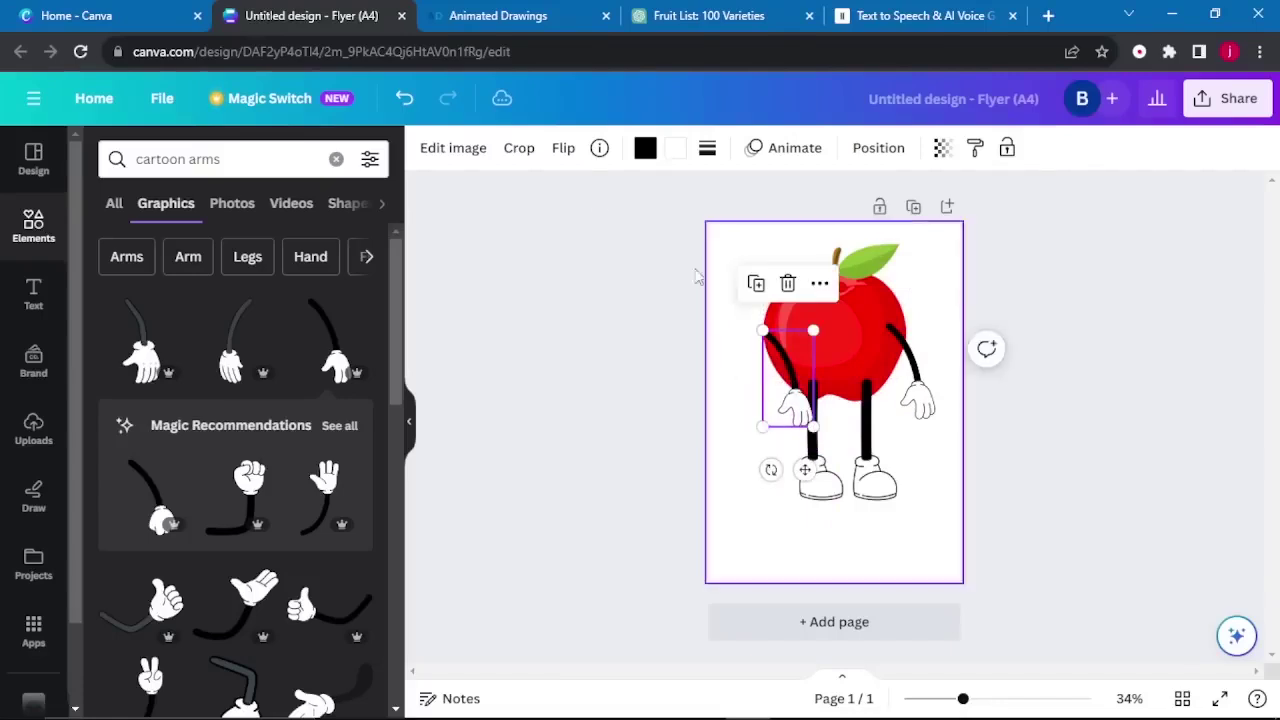
click(562, 152)
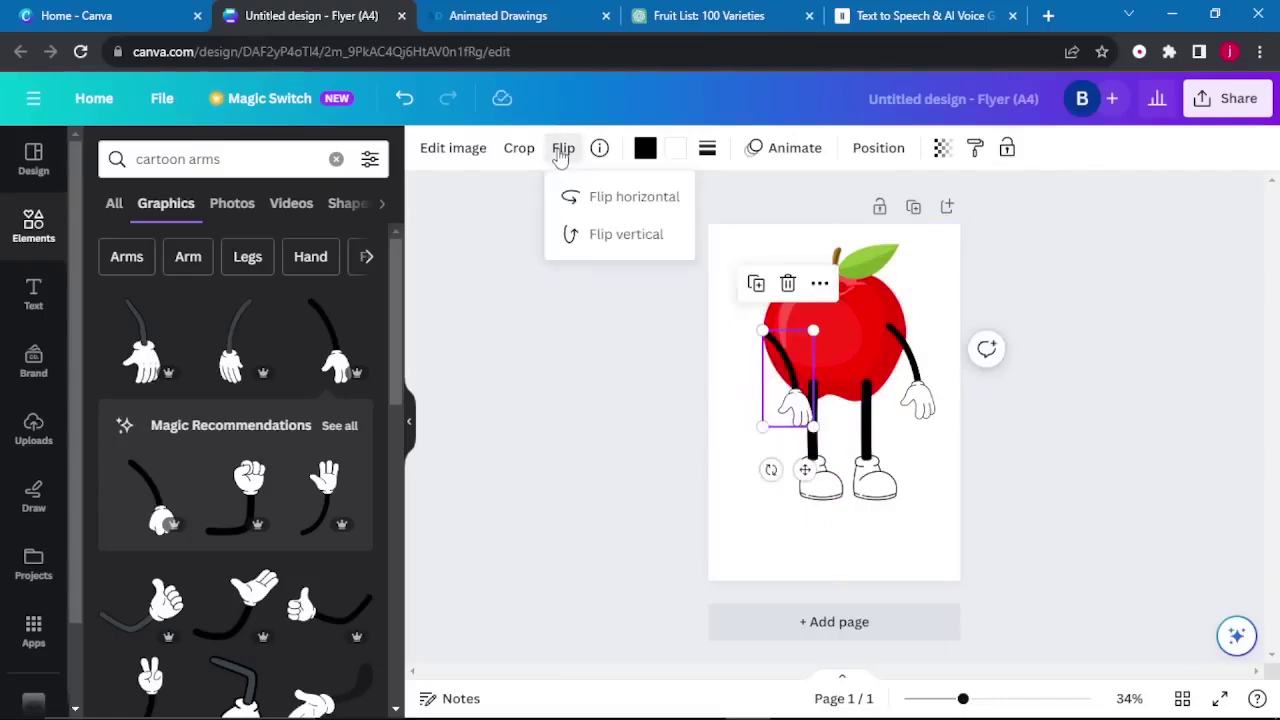
click(572, 196)
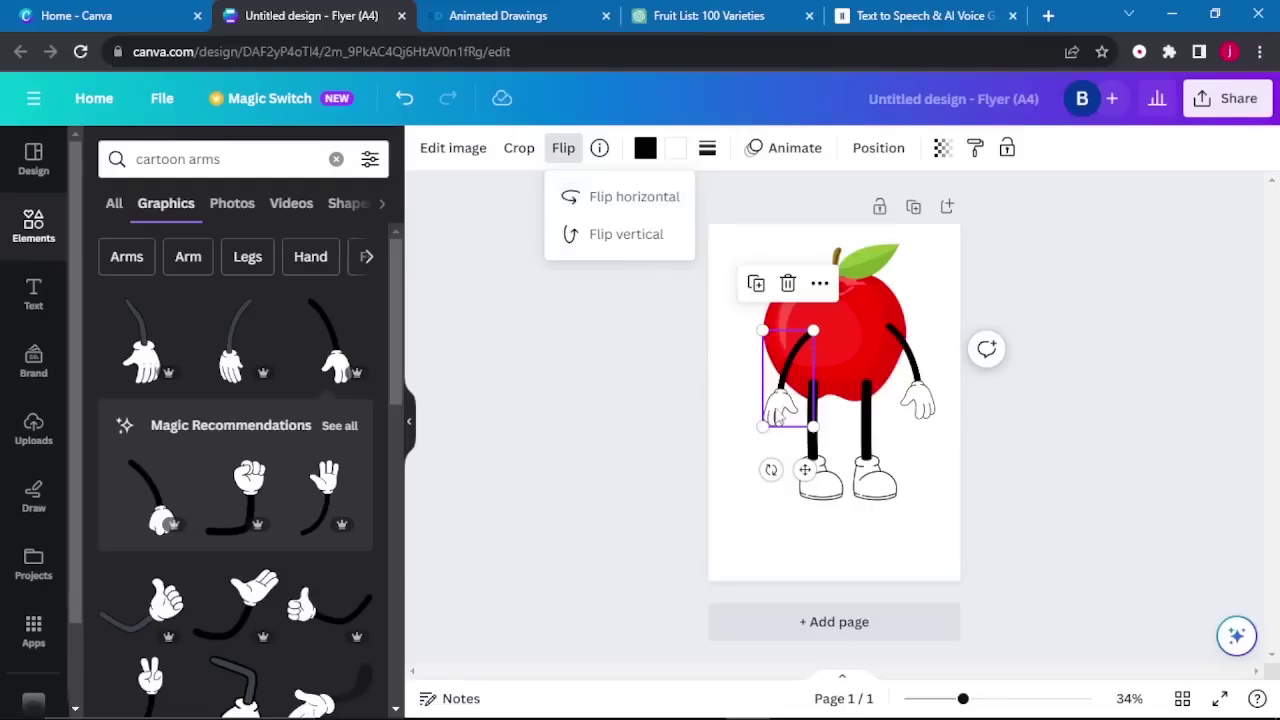
drag(779, 412, 750, 404)
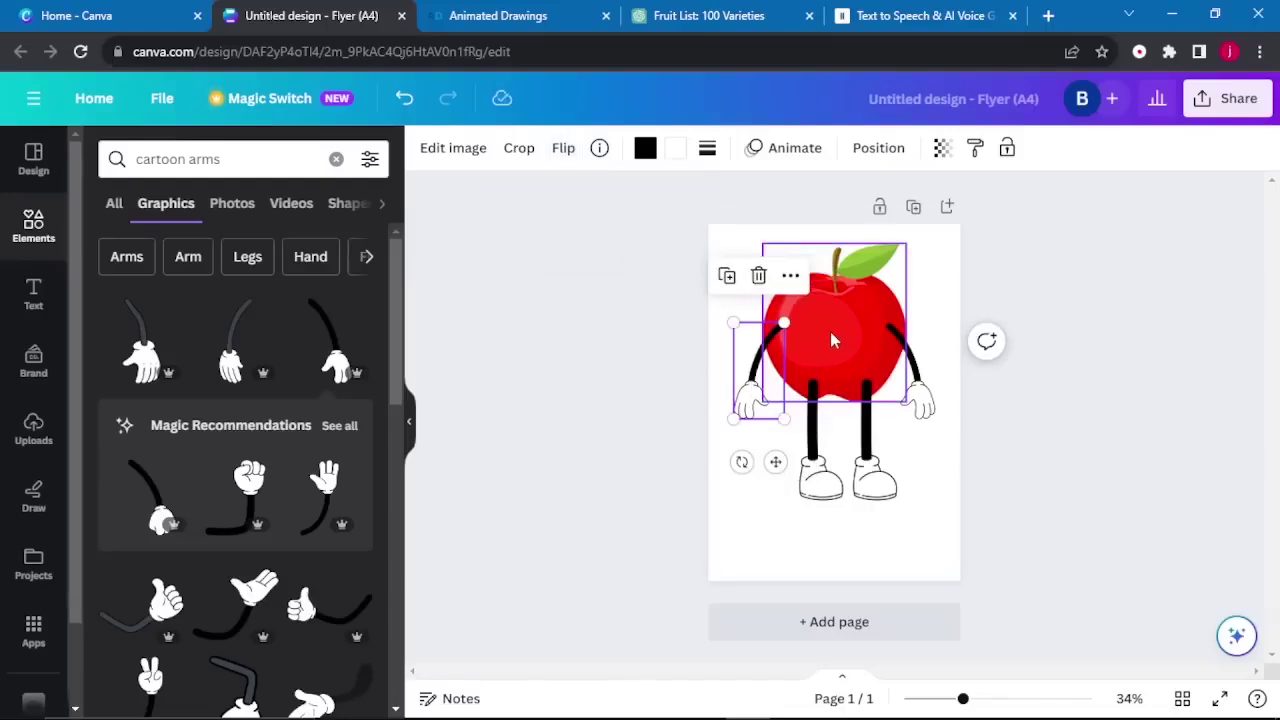
Bring the apple to the front so it covers the tops of the arms and legs
click(831, 336)
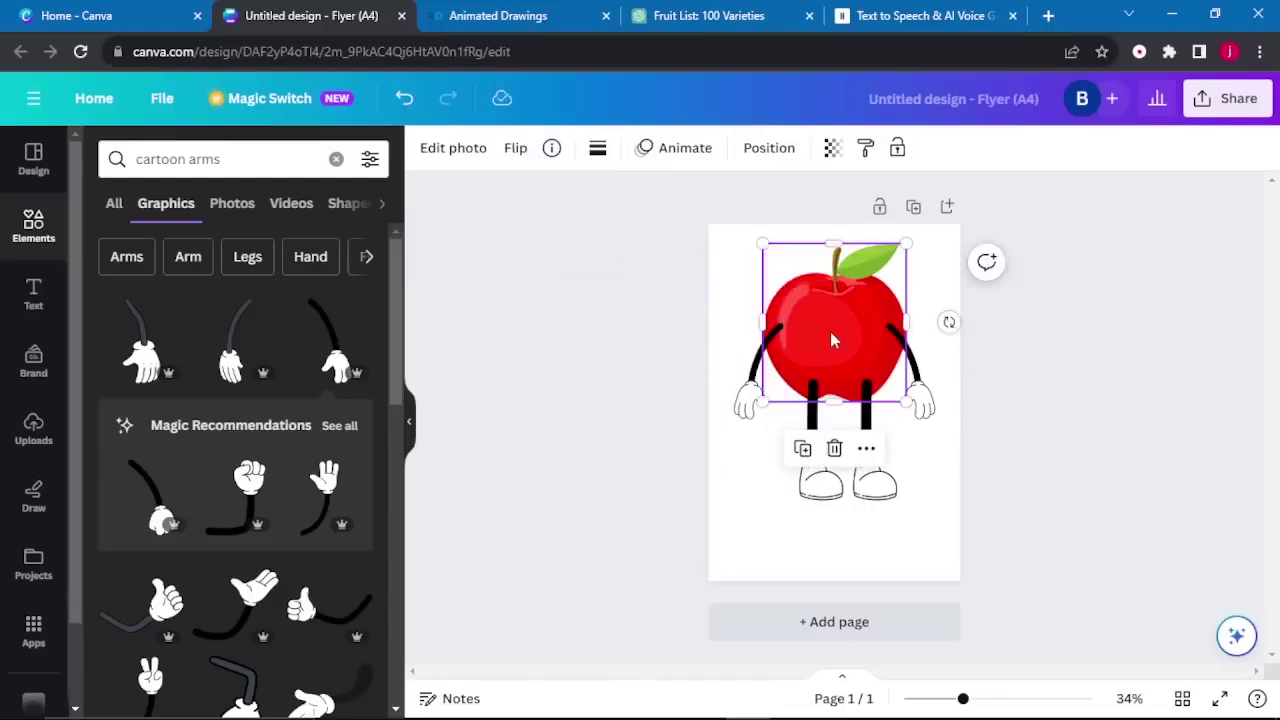
right_click(830, 340)
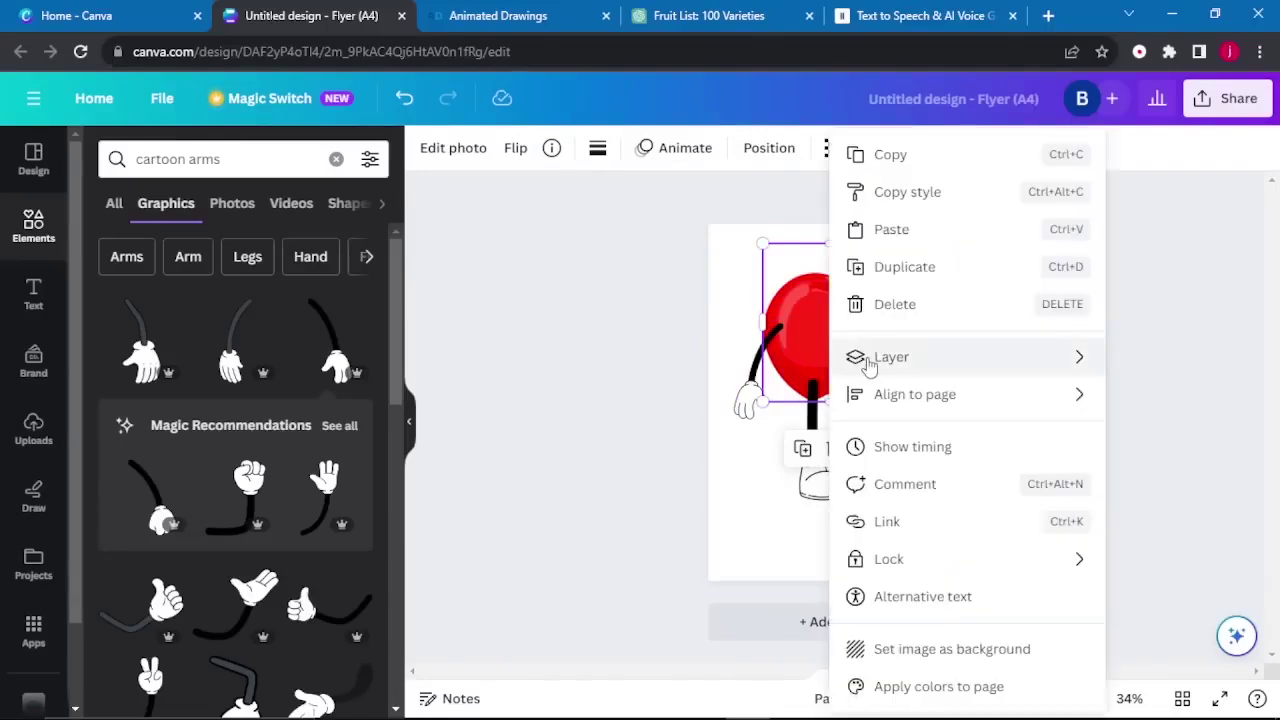
mouse_move(868, 366)
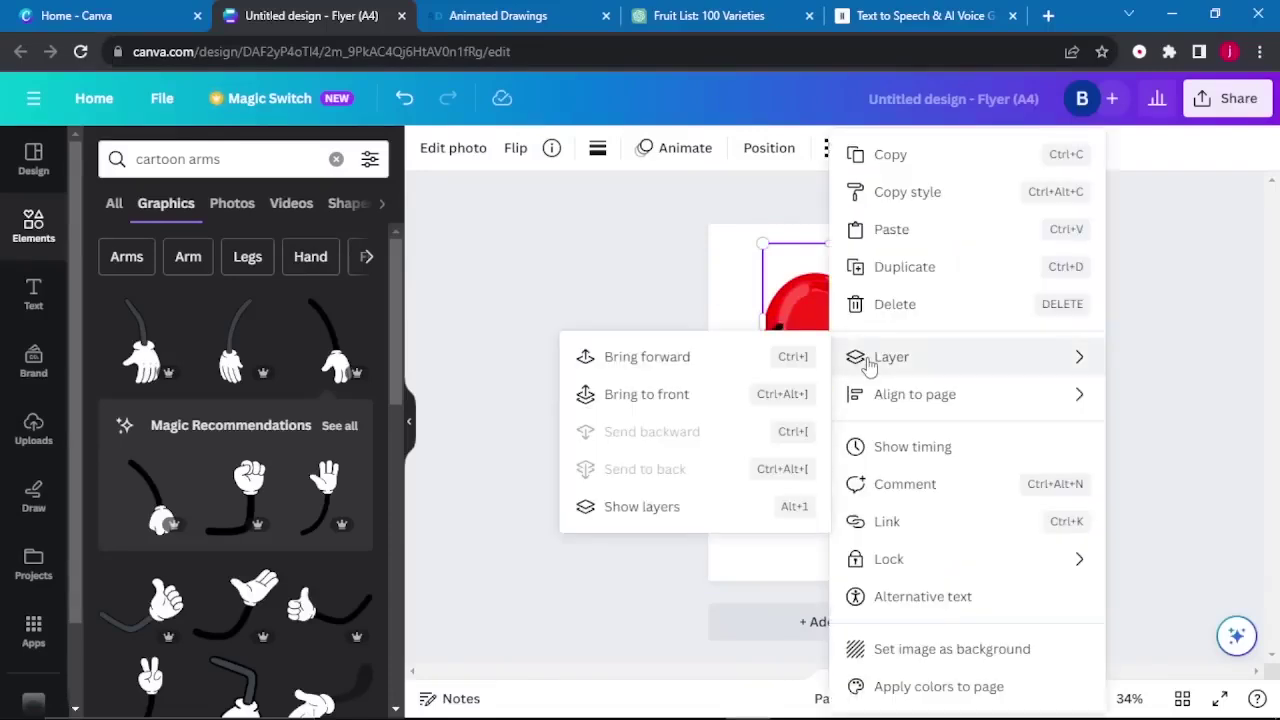
click(665, 397)
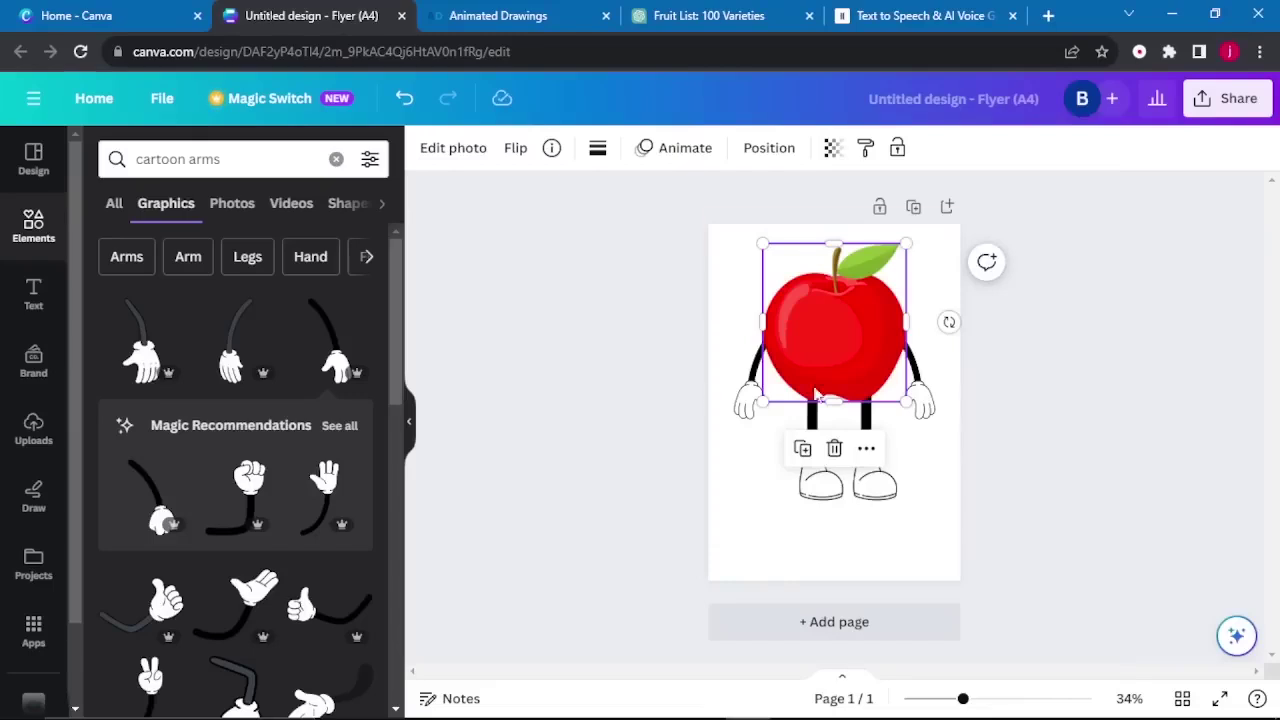
click(913, 455)
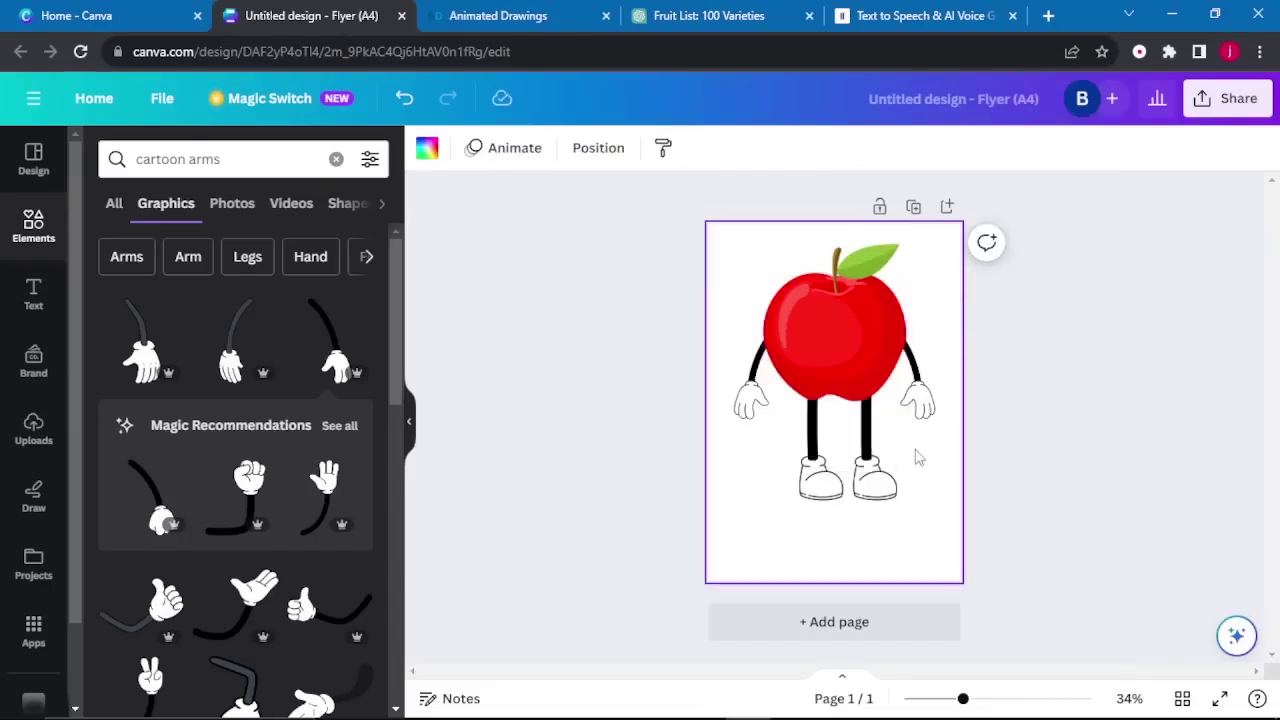
Search the graphics for "cartoon face", add the round-eyed face with a toothy smile, and position it on the apple
click(246, 154)
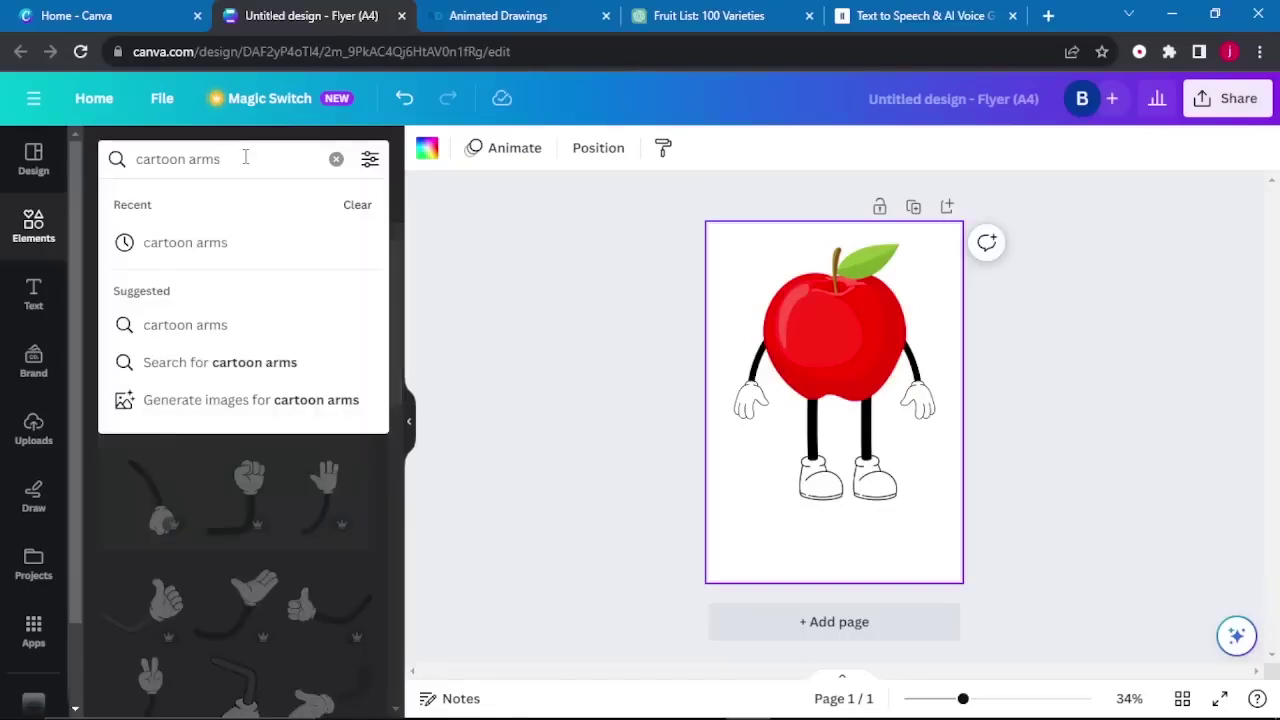
key(BackSpace)
key(BackSpace)
key(BackSpace)
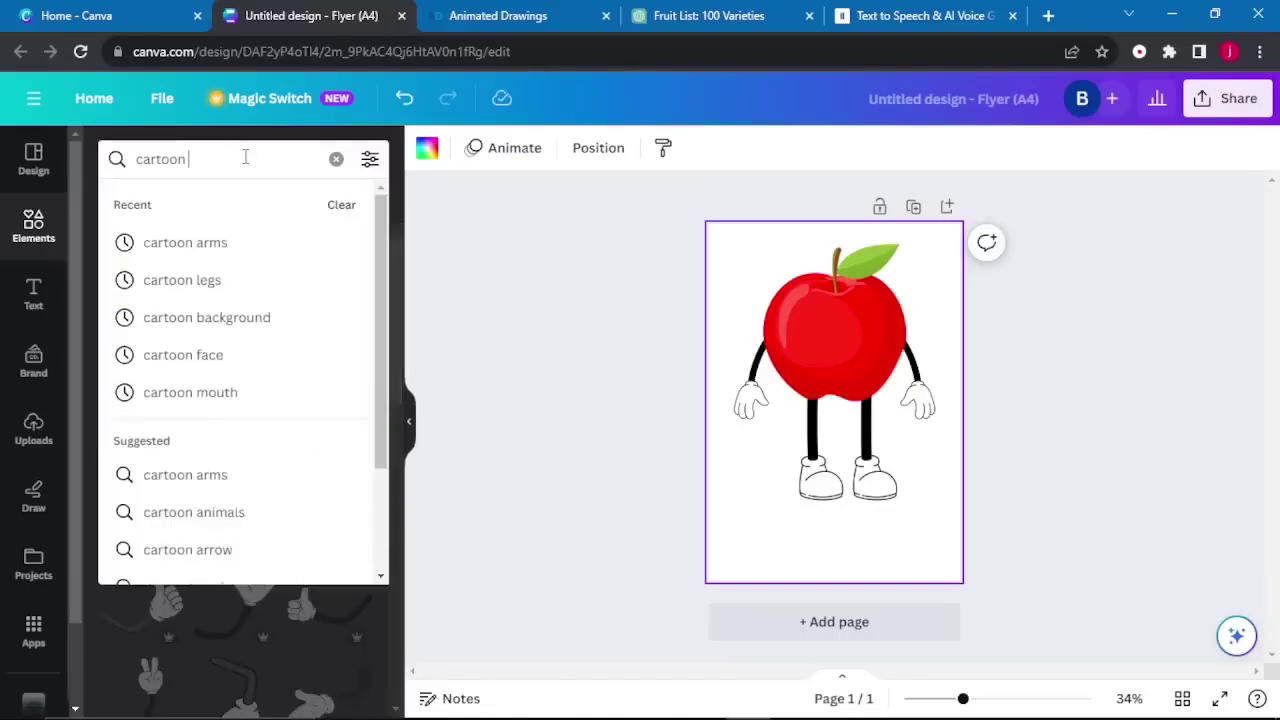
text(face)
key(Return)
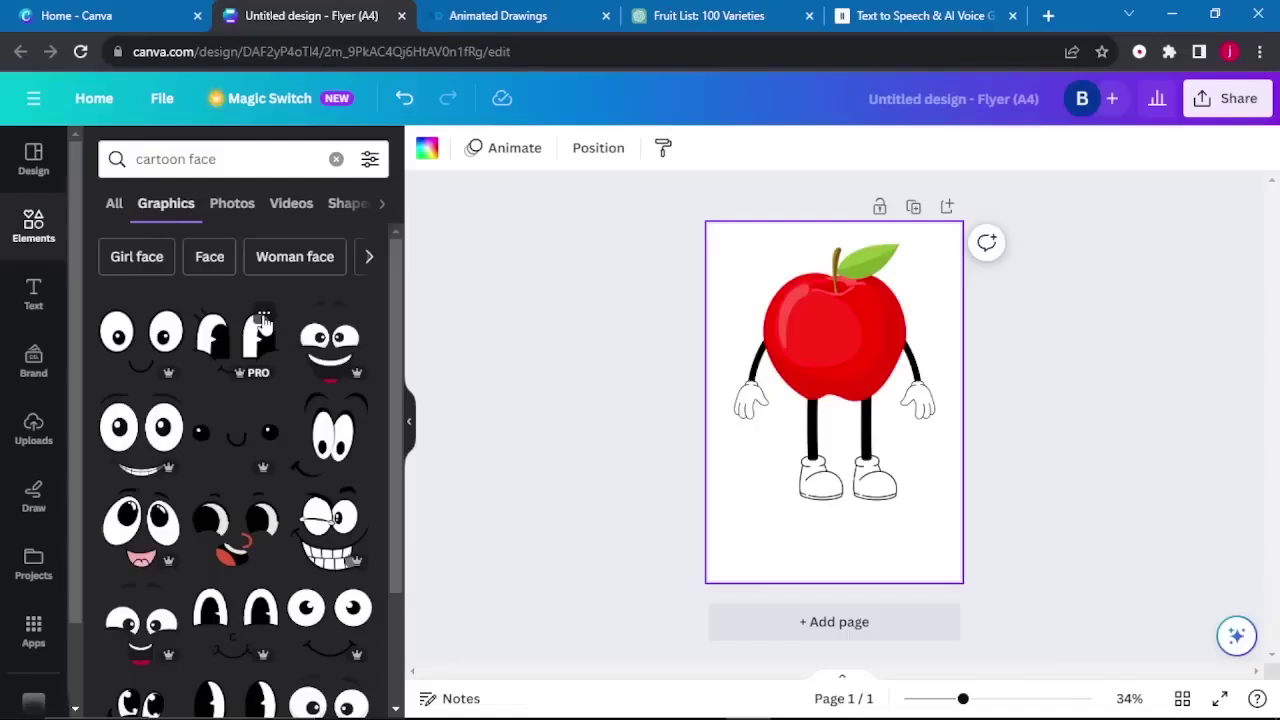
click(162, 432)
drag(885, 390, 852, 335)
click(925, 275)
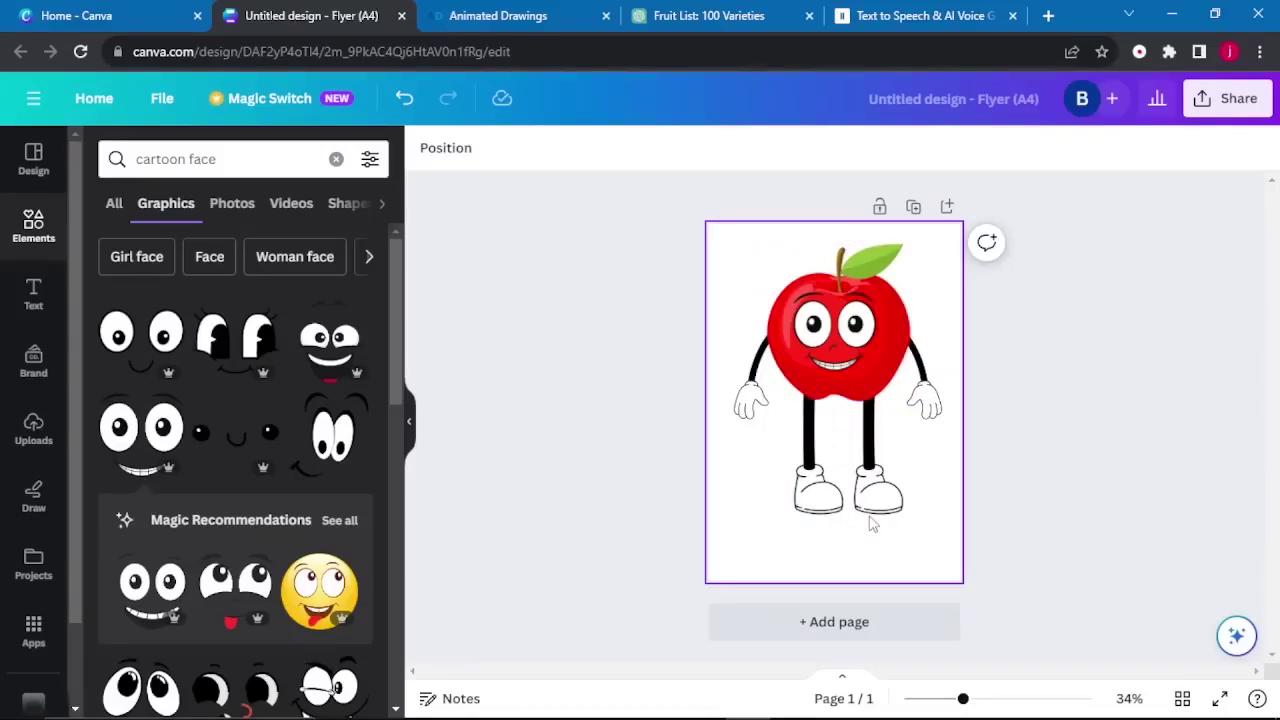
Recolor the character's white shoes and hands with the darker red from the apple's photo colors
click(820, 502)
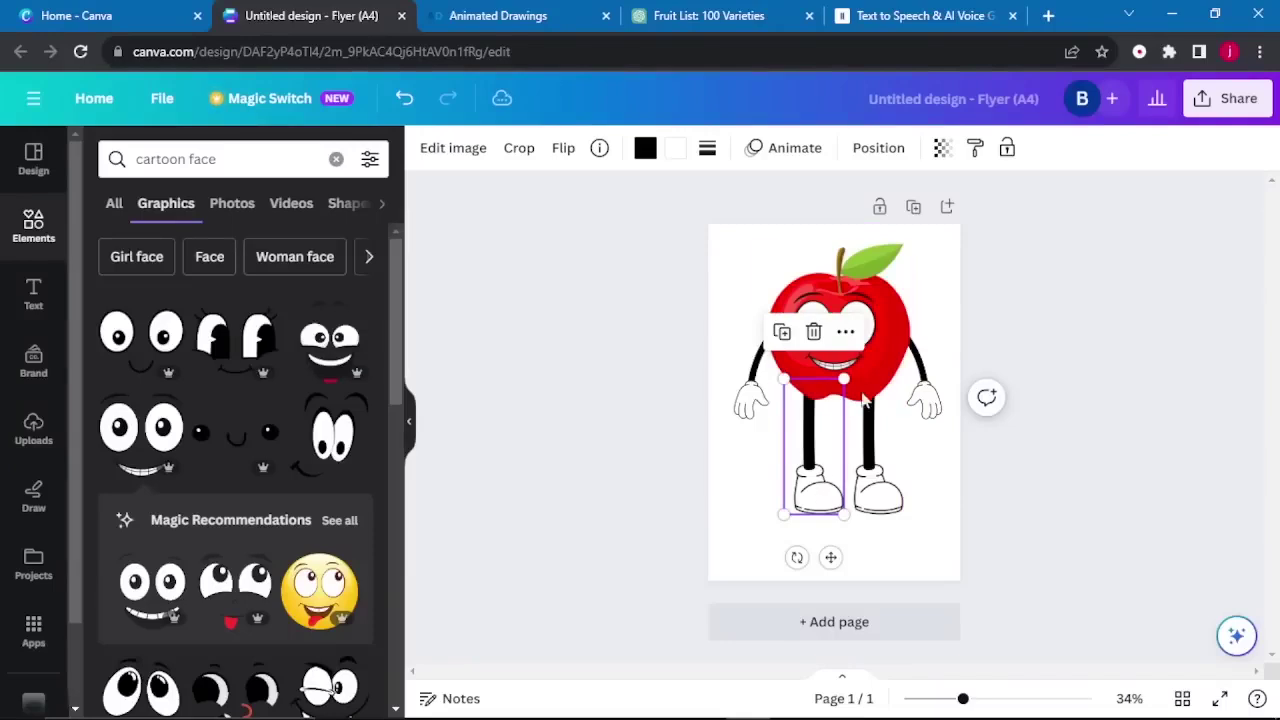
click(677, 155)
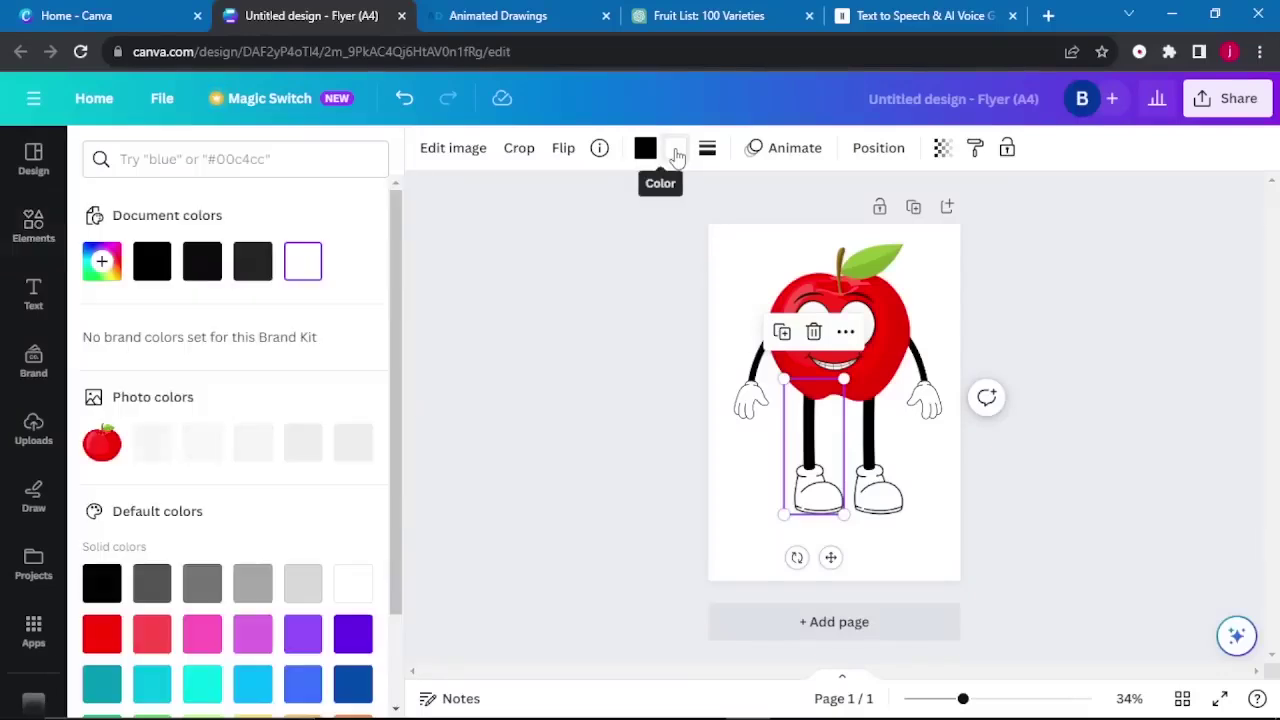
click(201, 445)
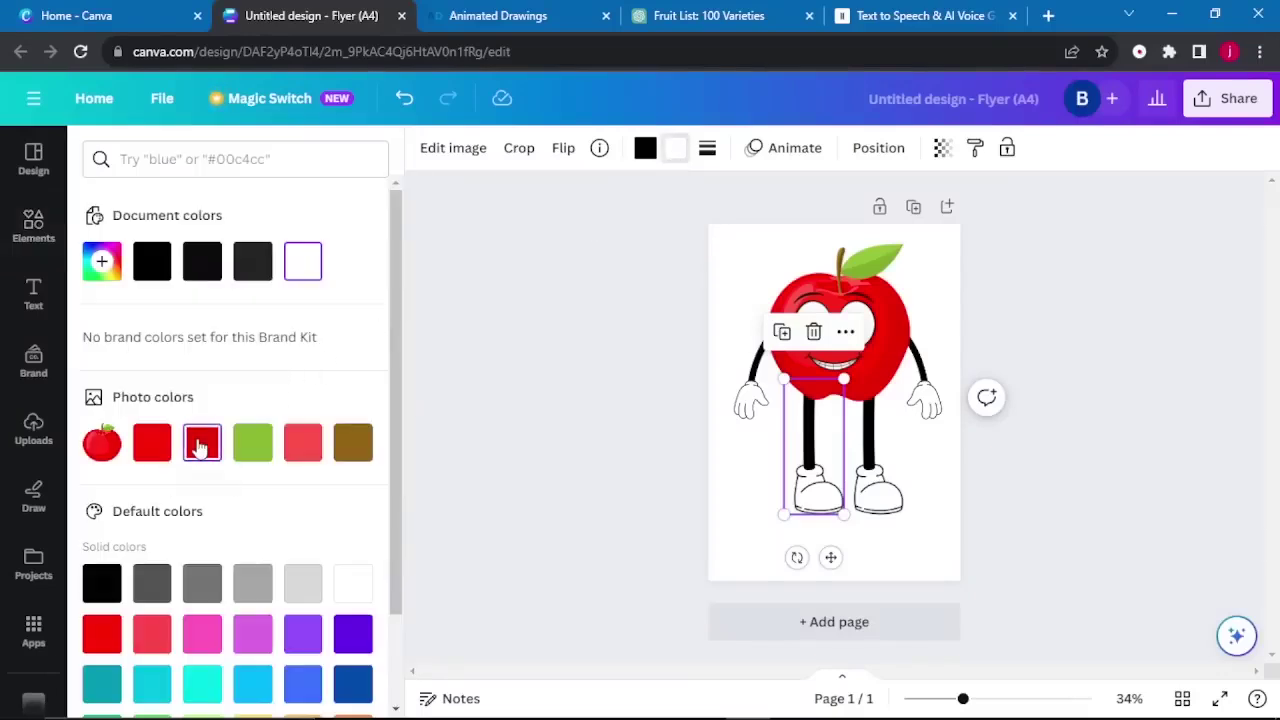
click(890, 510)
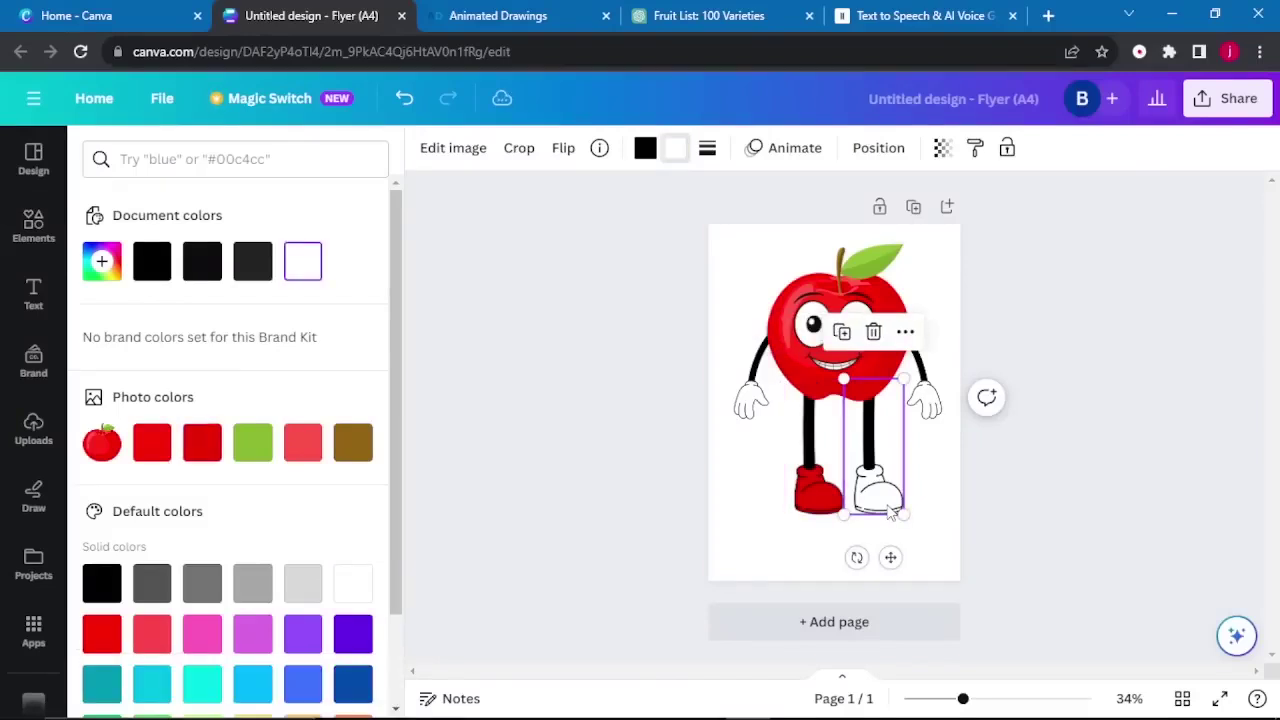
click(676, 150)
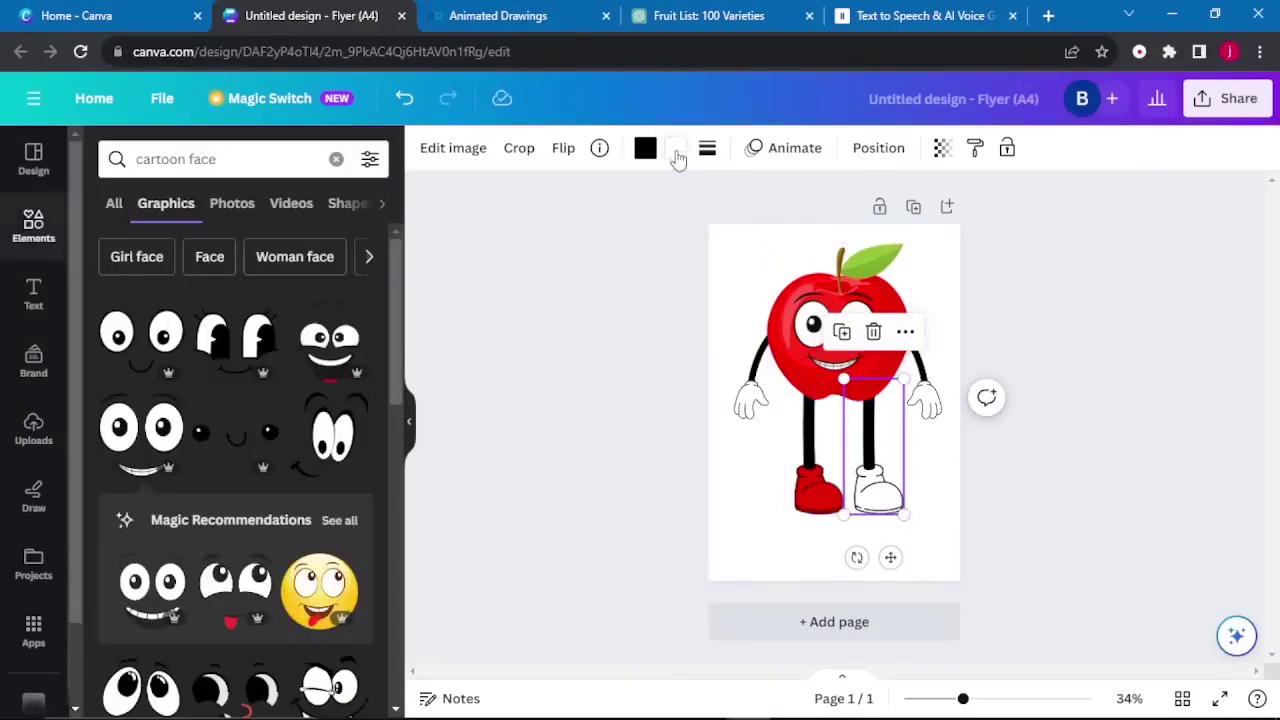
click(676, 155)
click(203, 440)
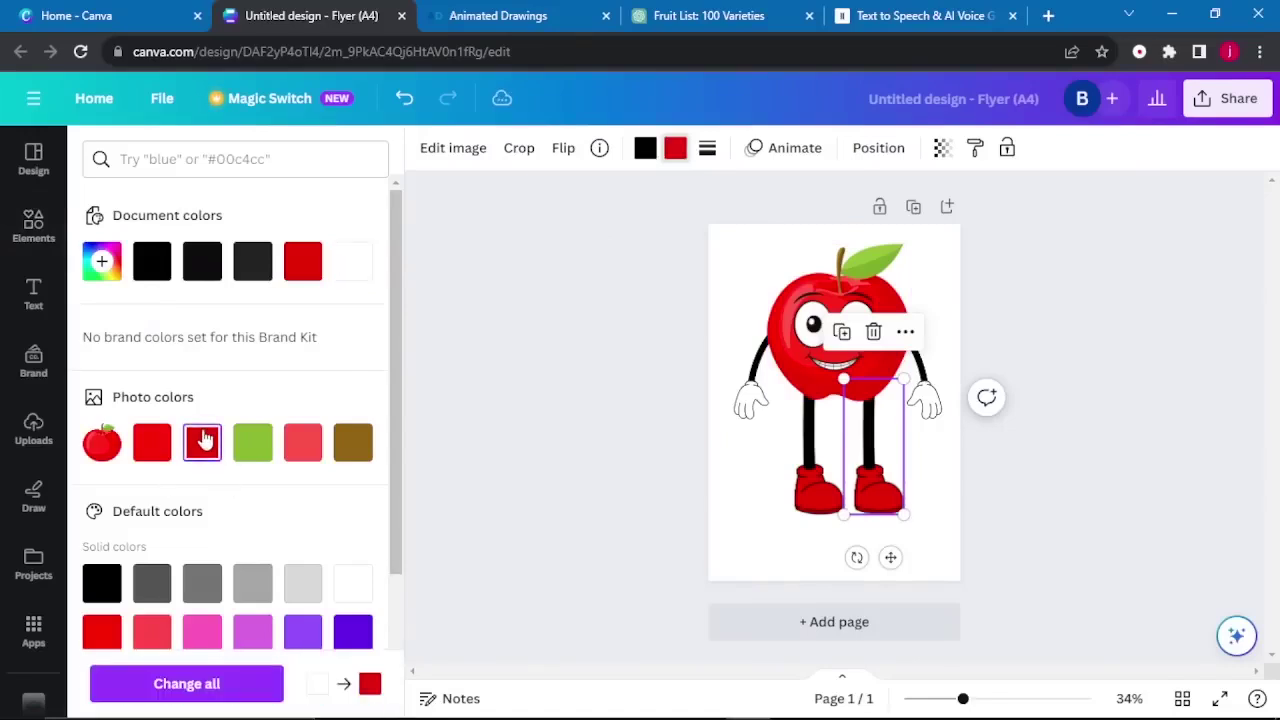
click(760, 406)
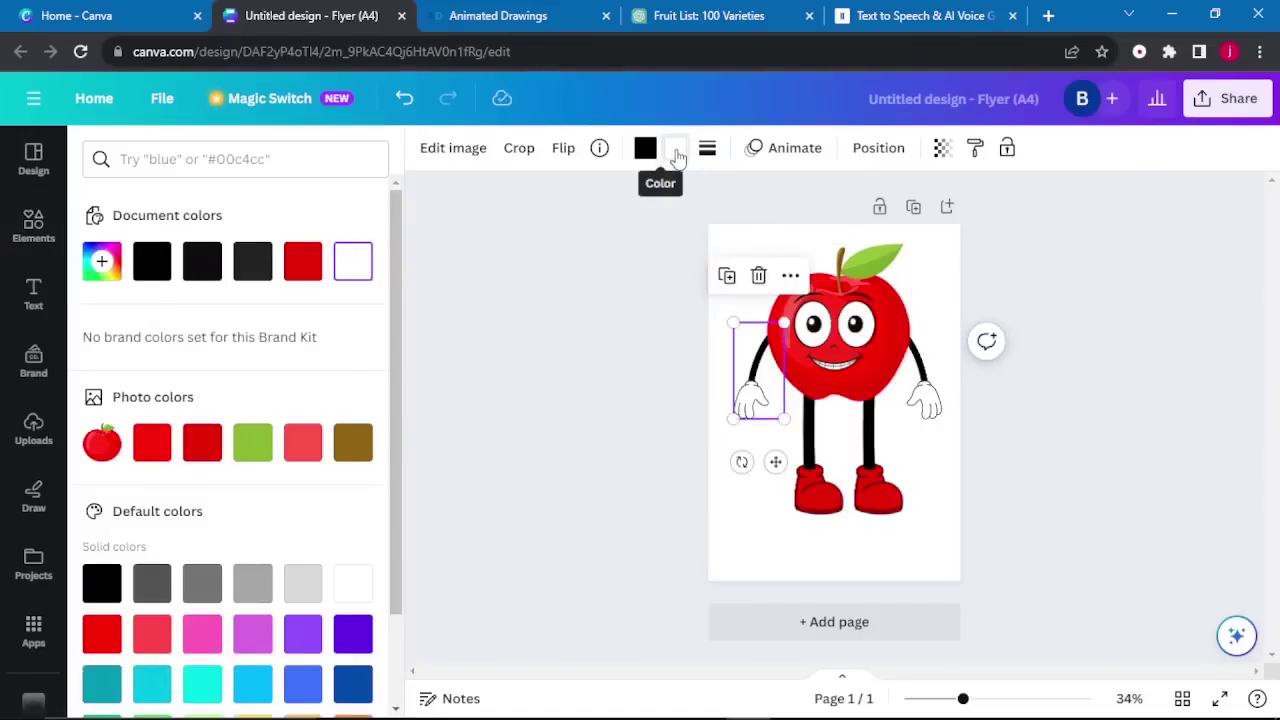
click(676, 150)
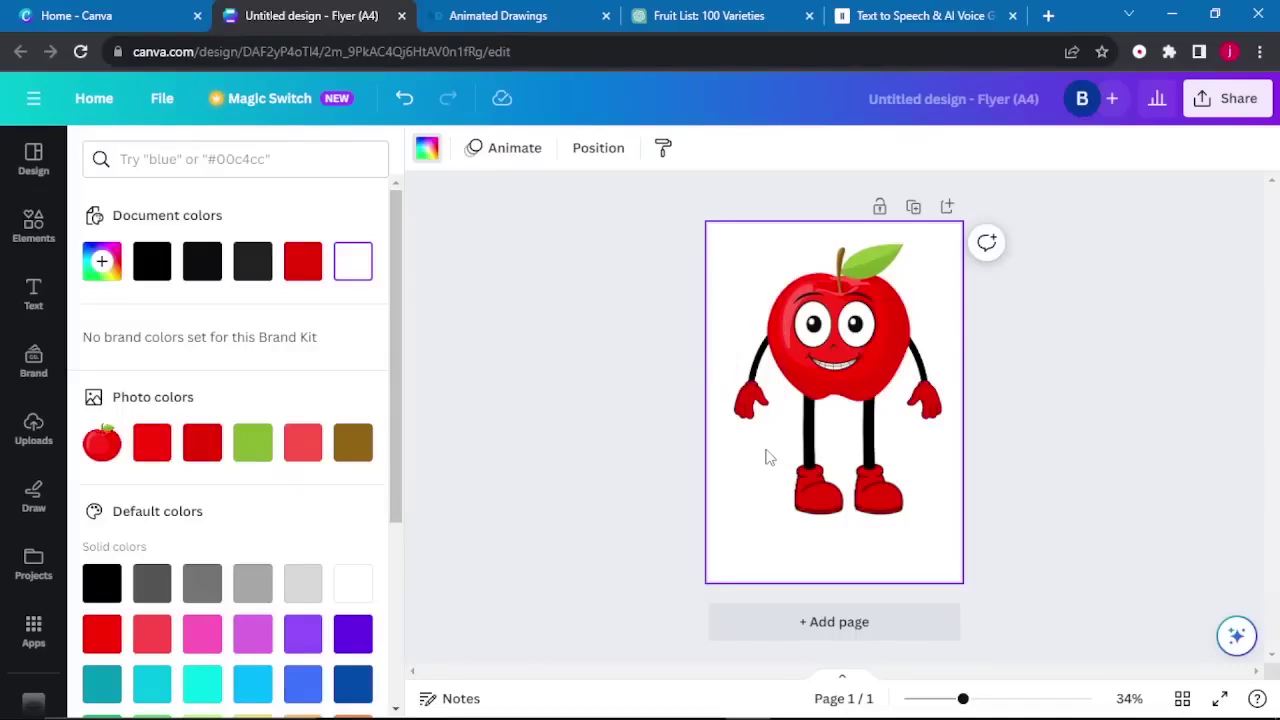
Group all the apple character's parts, enlarge the group to nearly the page width, and download the design as a PNG
drag(895, 547, 795, 340)
key(ctrl+g)
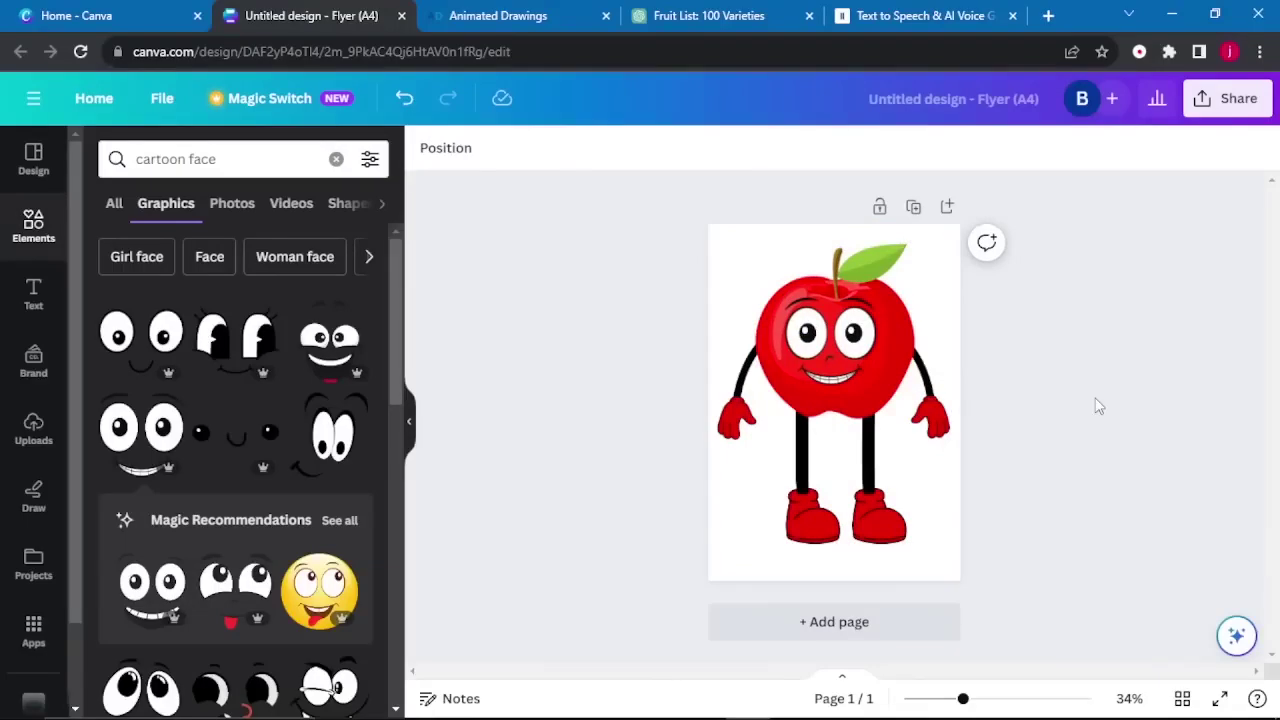
click(1225, 100)
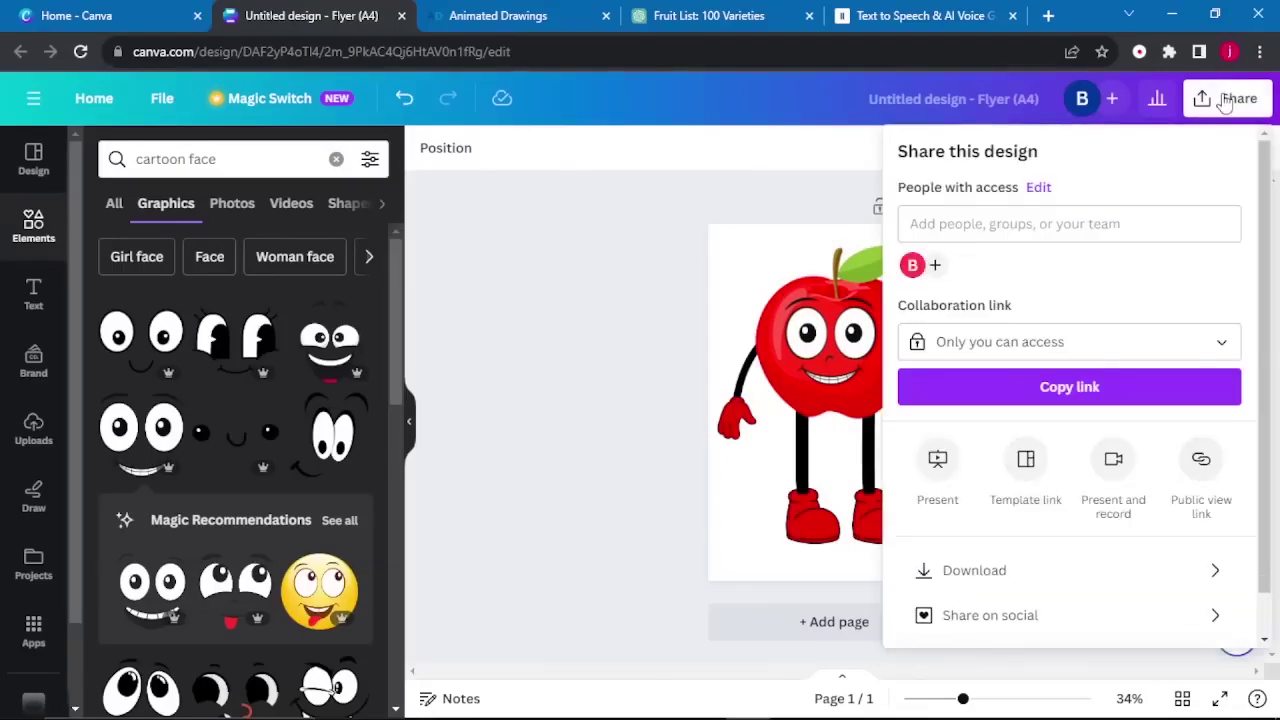
click(1024, 574)
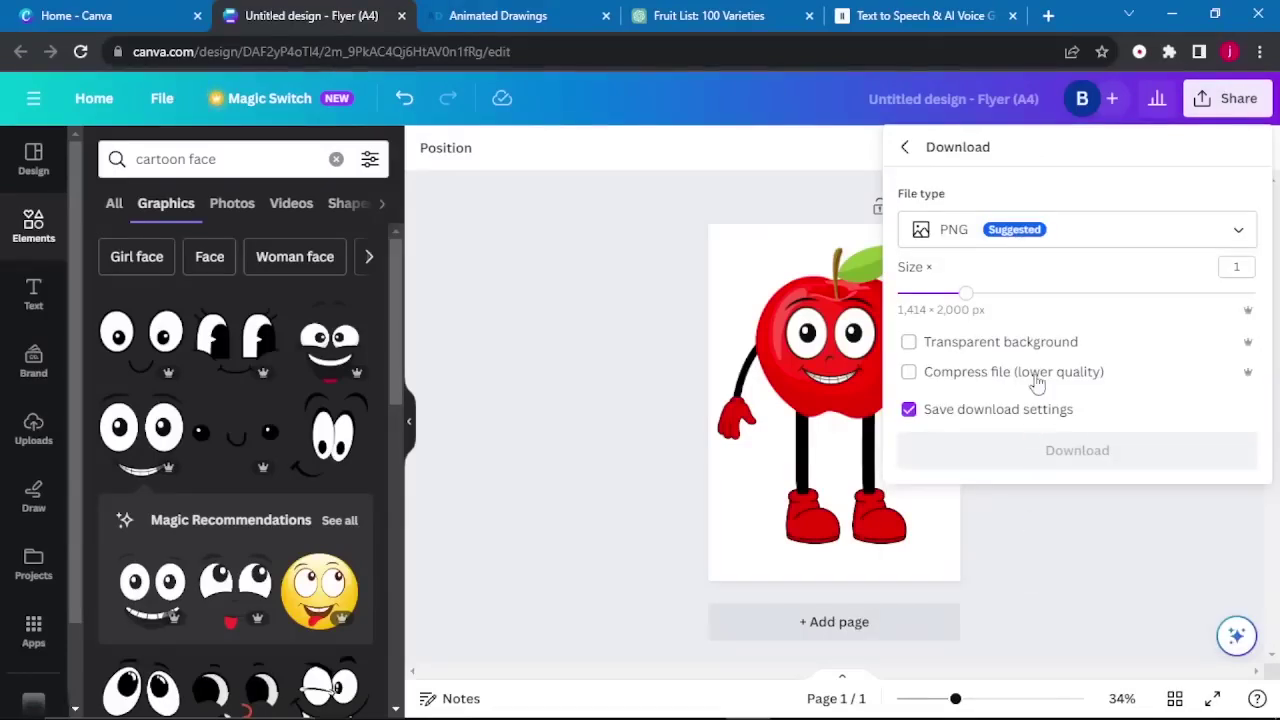
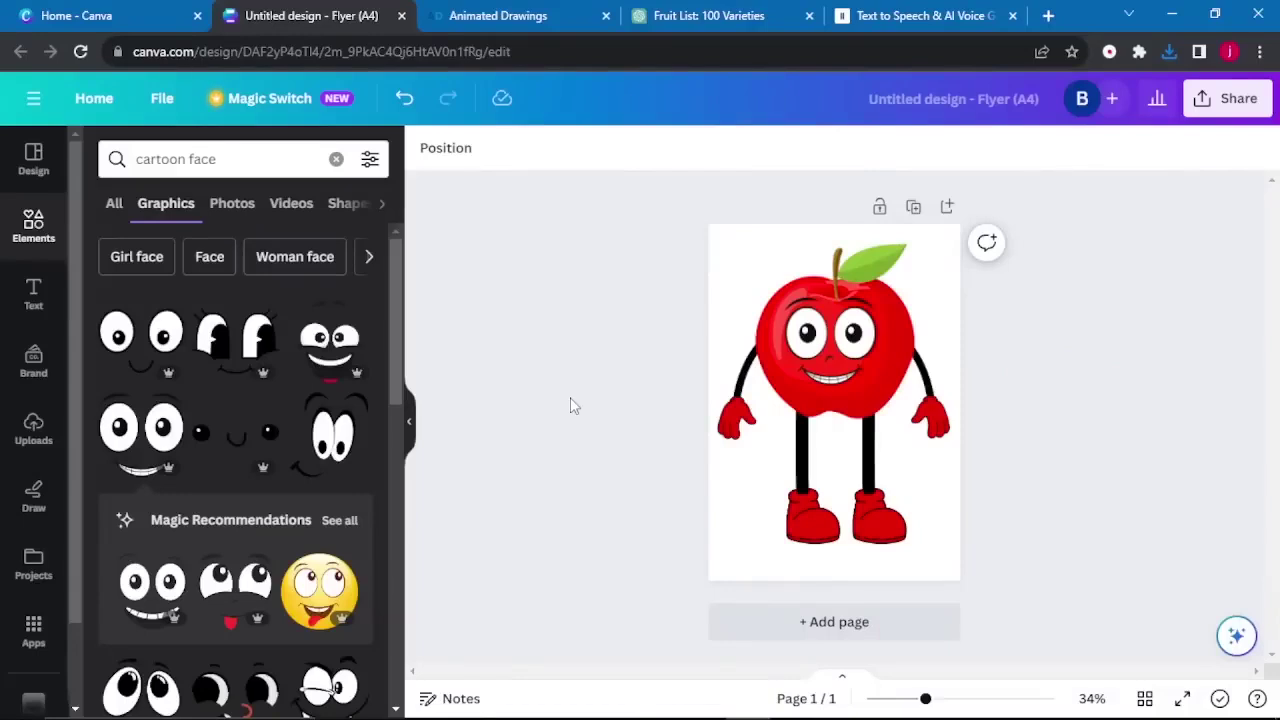
Ungroup the character, move the face down off the apple, and delete the apple while keeping the limbs and face
click(856, 371)
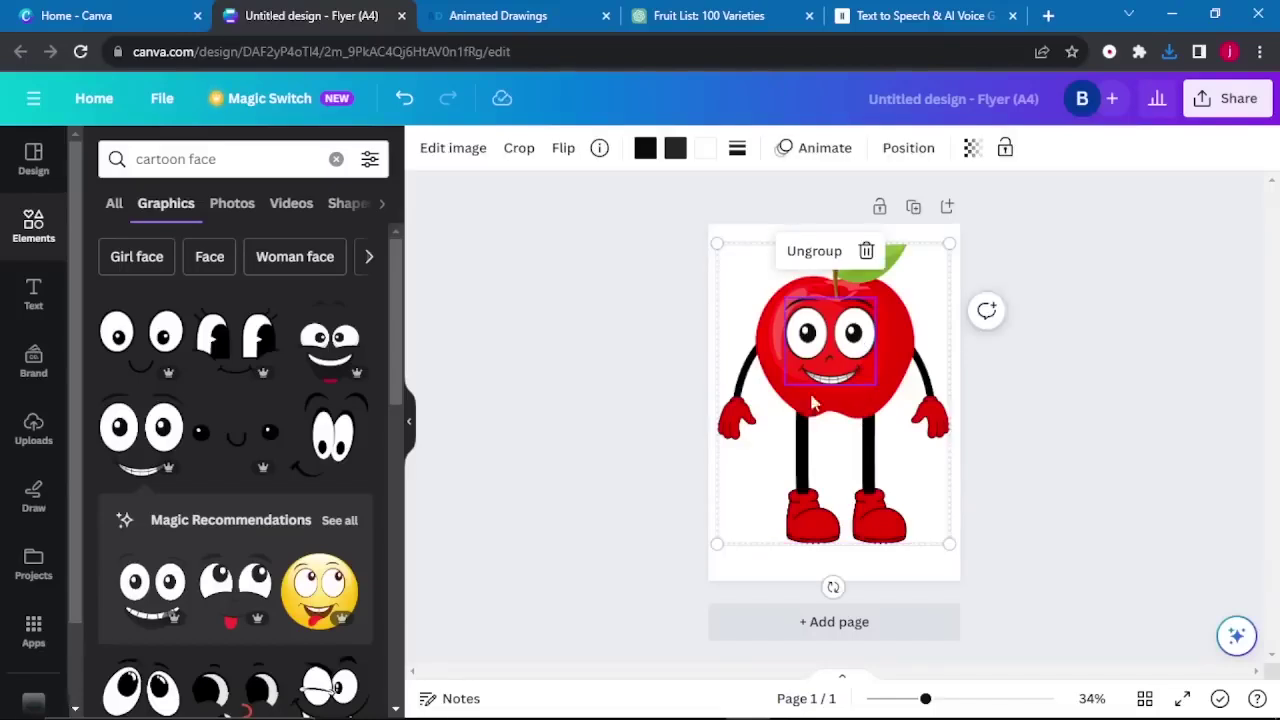
click(781, 592)
drag(840, 336, 885, 461)
click(825, 355)
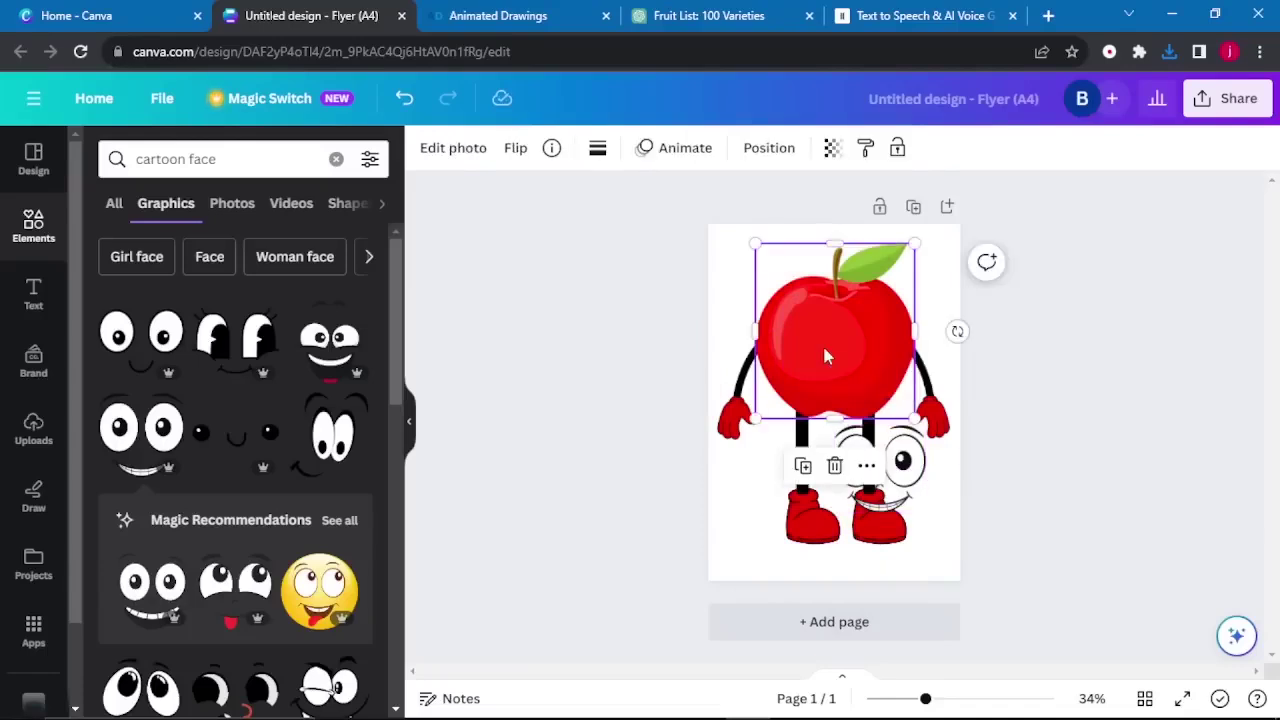
key(Delete)
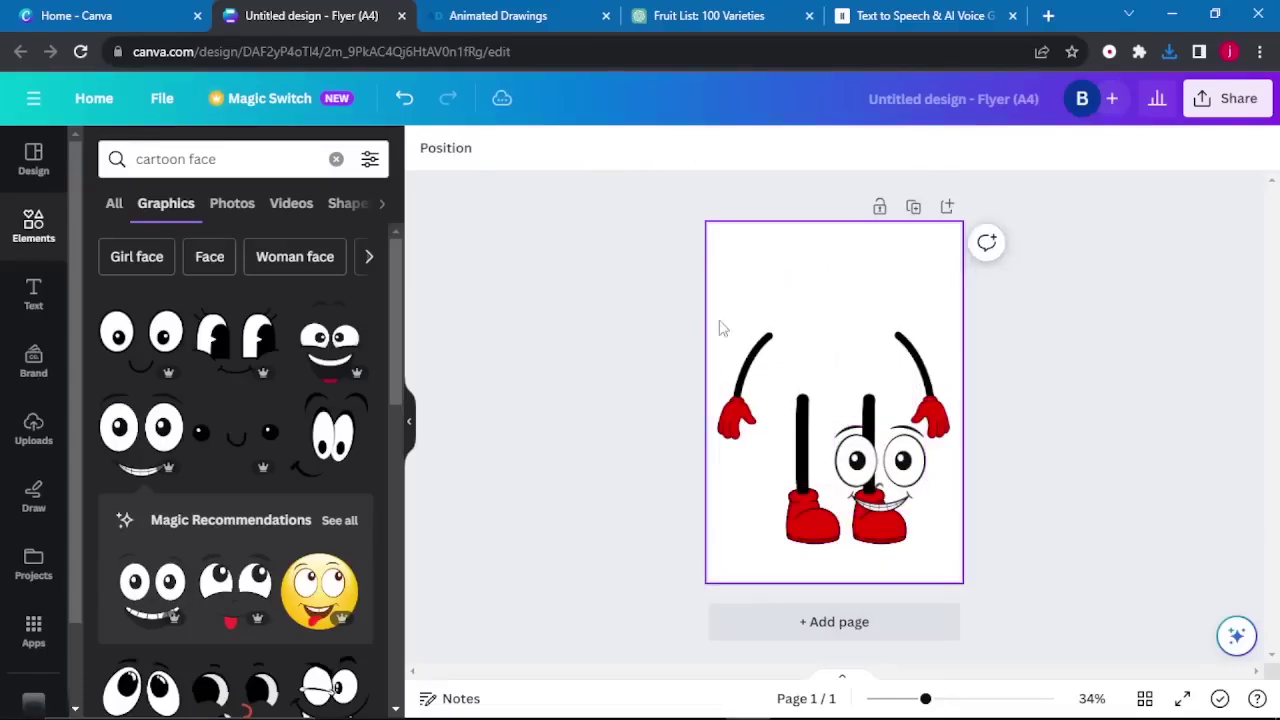
Search the graphics for "orange" and add the whole orange with green leaves on its stem
click(270, 167)
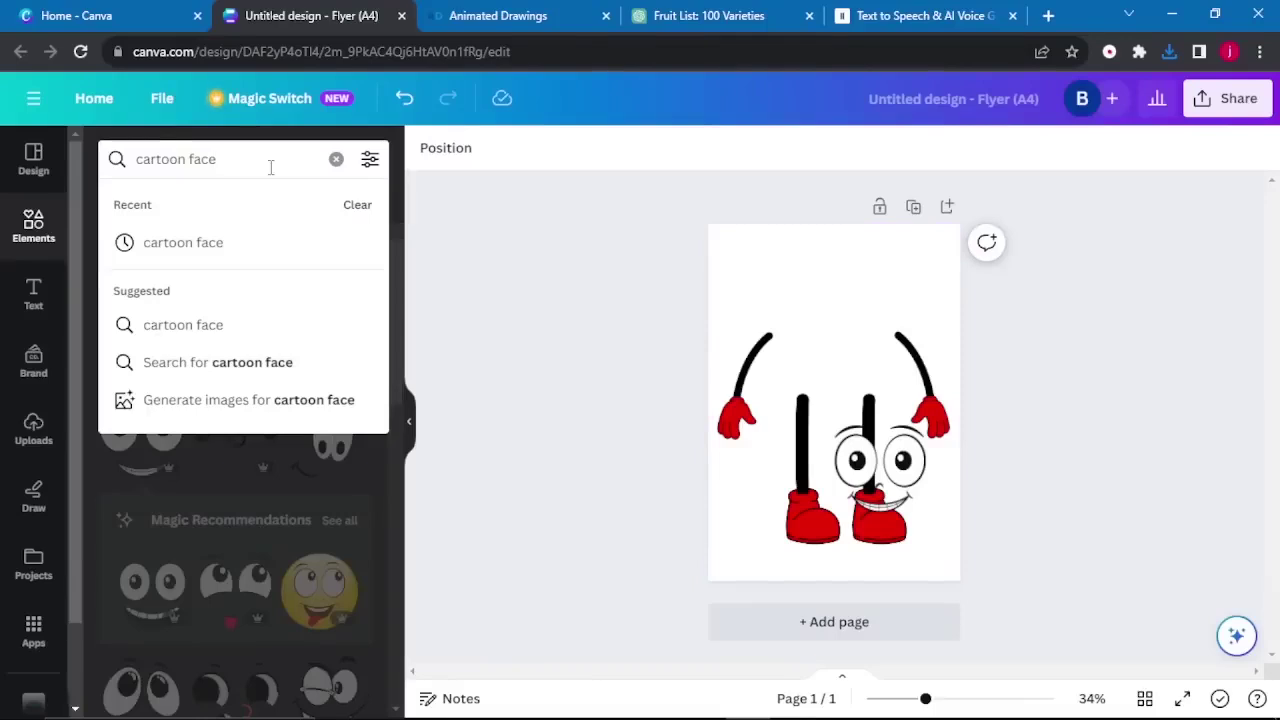
key(BackSpace)
key(BackSpace)
key(BackSpace)
key(BackSpace)
key(BackSpace)
key(BackSpace)
key(BackSpace)
key(BackSpace)
key(BackSpace)
key(BackSpace)
key(BackSpace)
text(orange)
key(Return)
scroll(223, 375, down, 3)
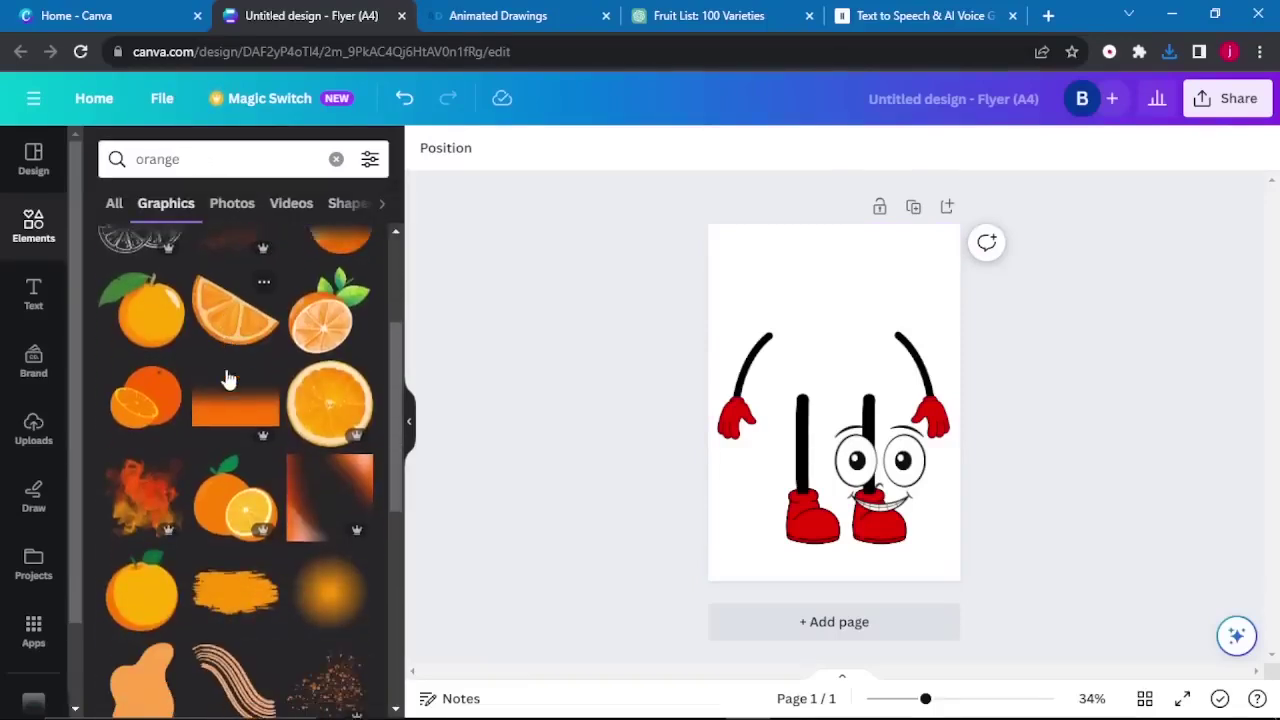
scroll(228, 378, up, 3)
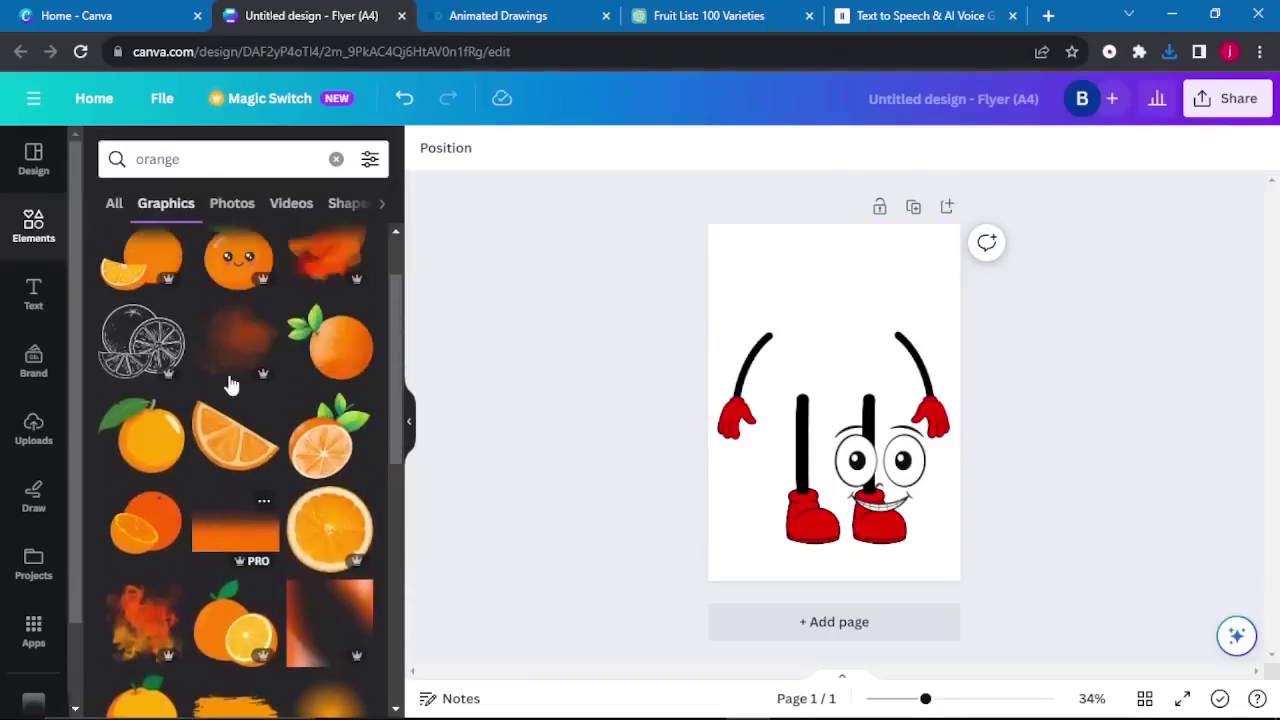
click(343, 363)
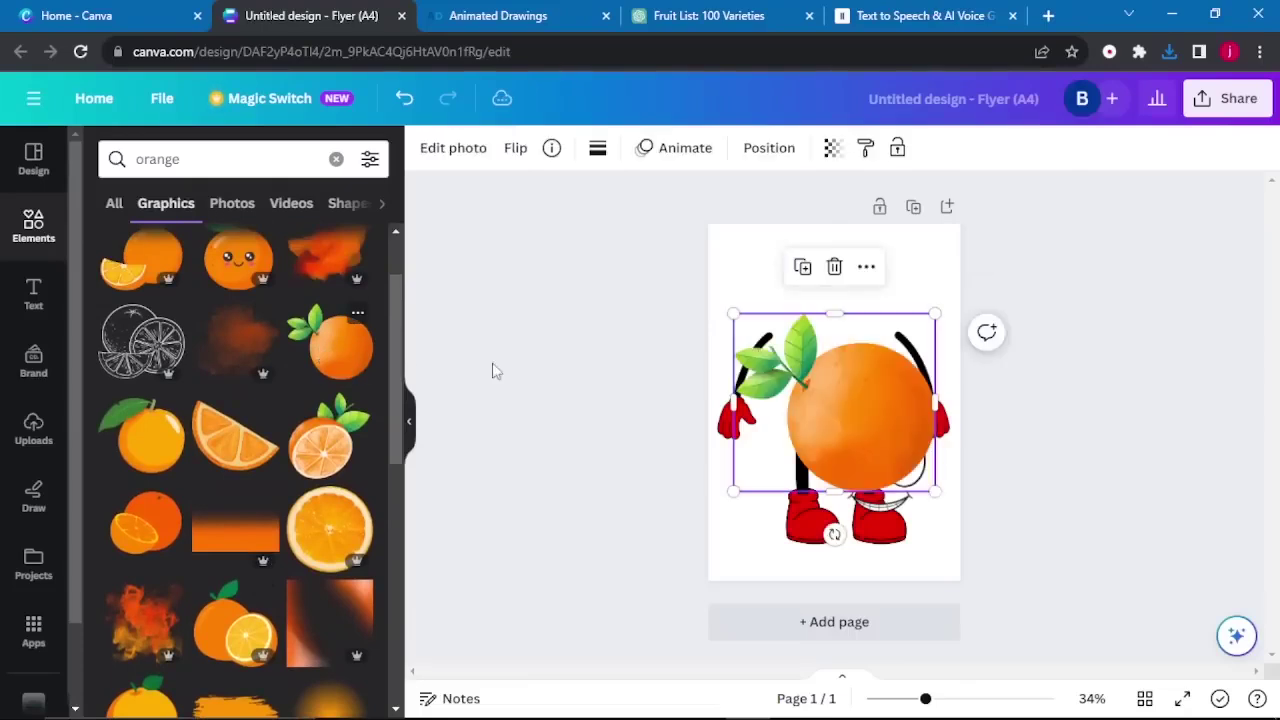
Rotate the orange so its leaves point up, then move and enlarge it to cover the tops of the arms and legs
drag(834, 588, 760, 465)
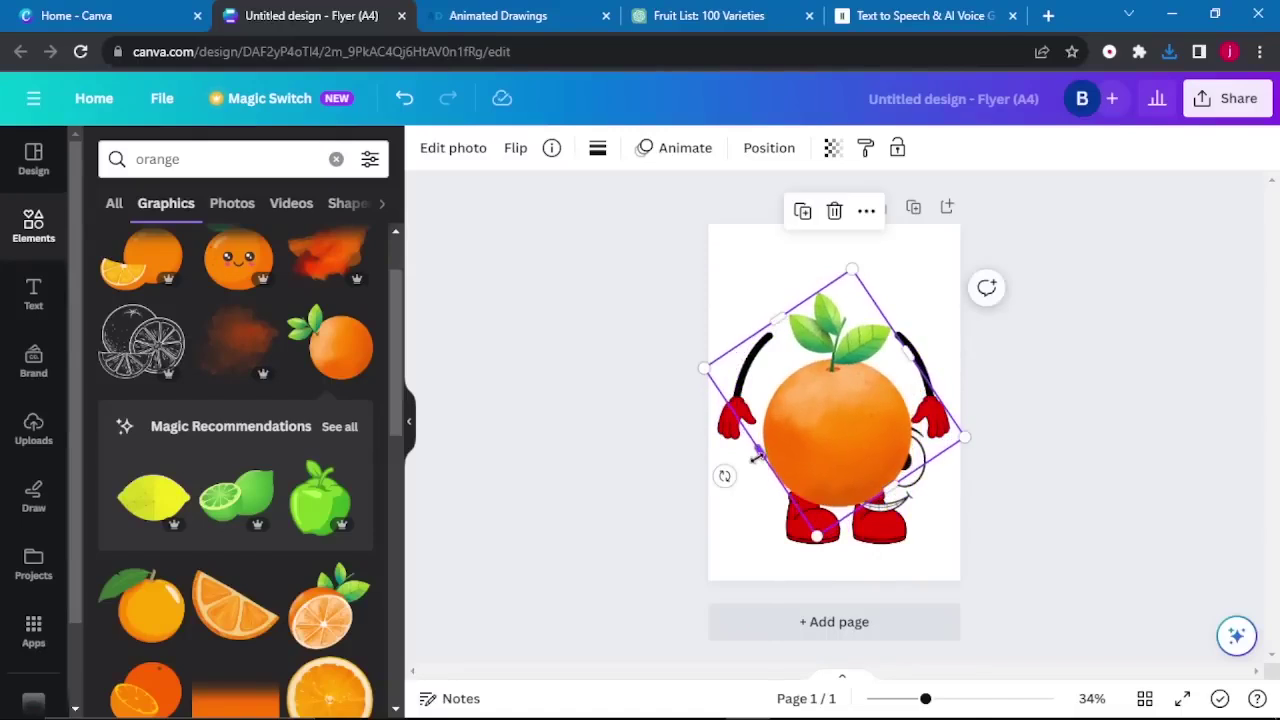
drag(844, 446, 844, 336)
drag(817, 424, 816, 450)
Bring the face to the front, center it on the orange, and enlarge it to fit the fruit
click(885, 465)
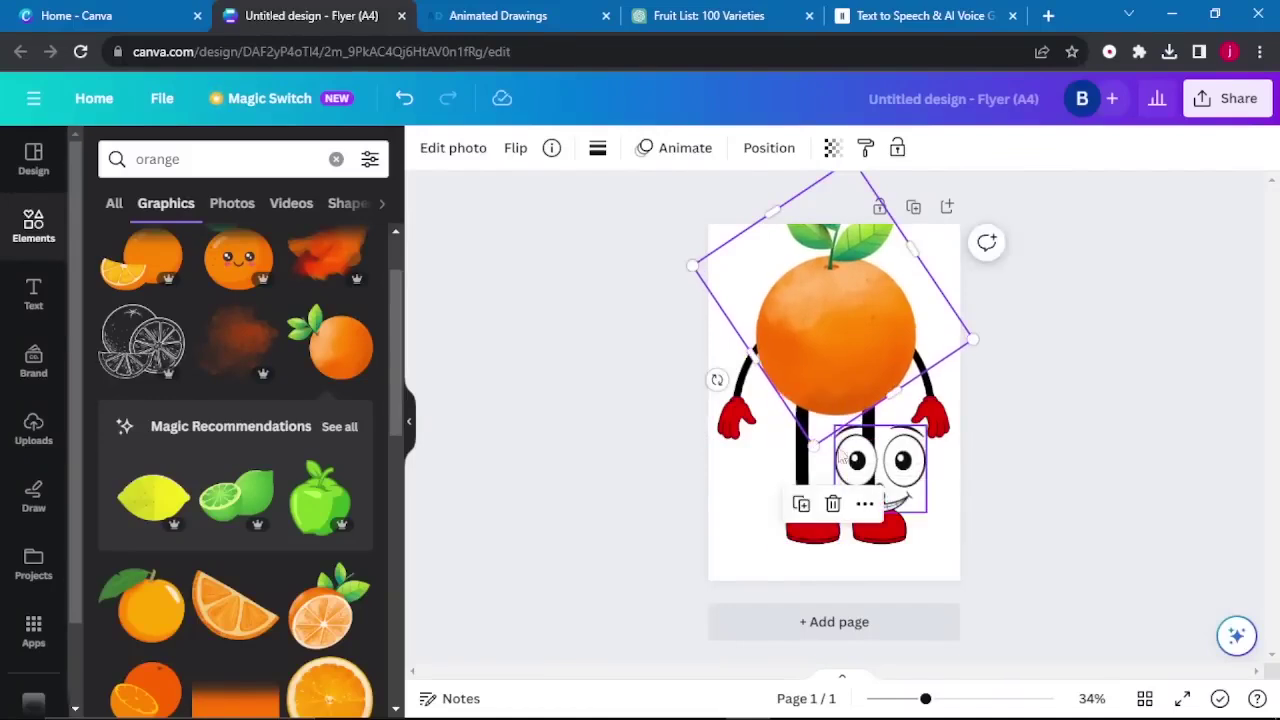
right_click(896, 466)
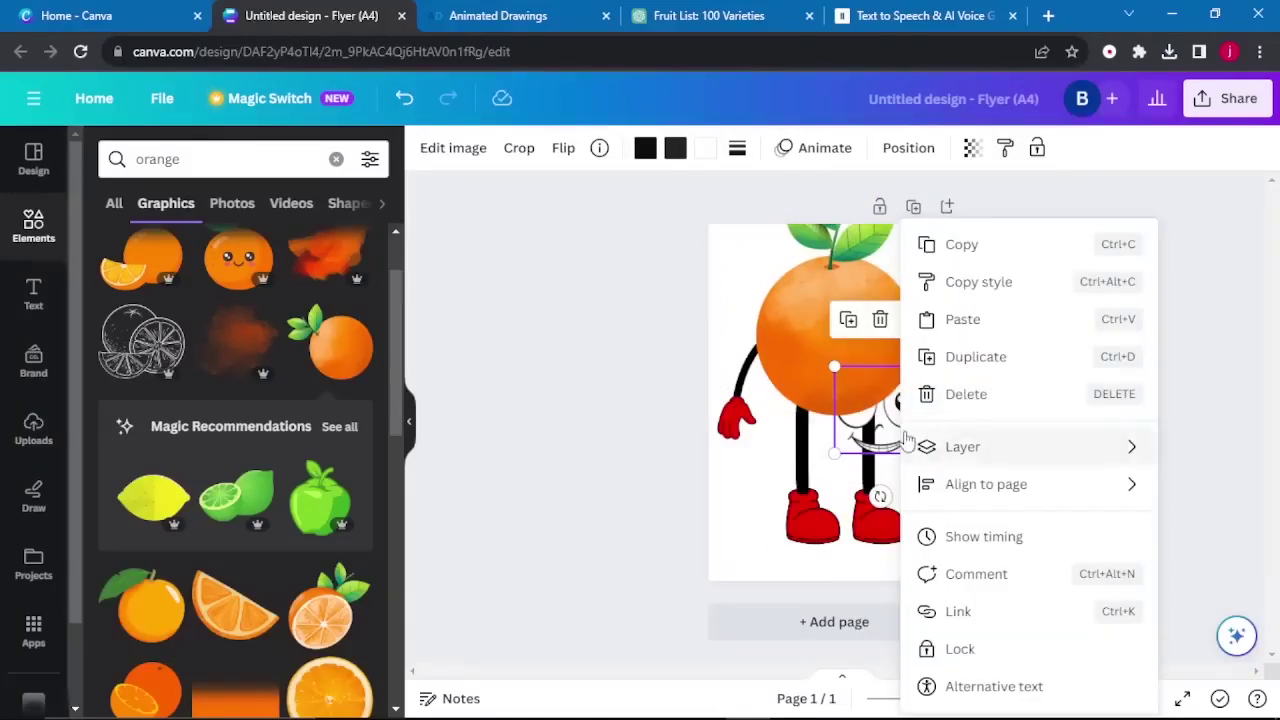
mouse_move(909, 446)
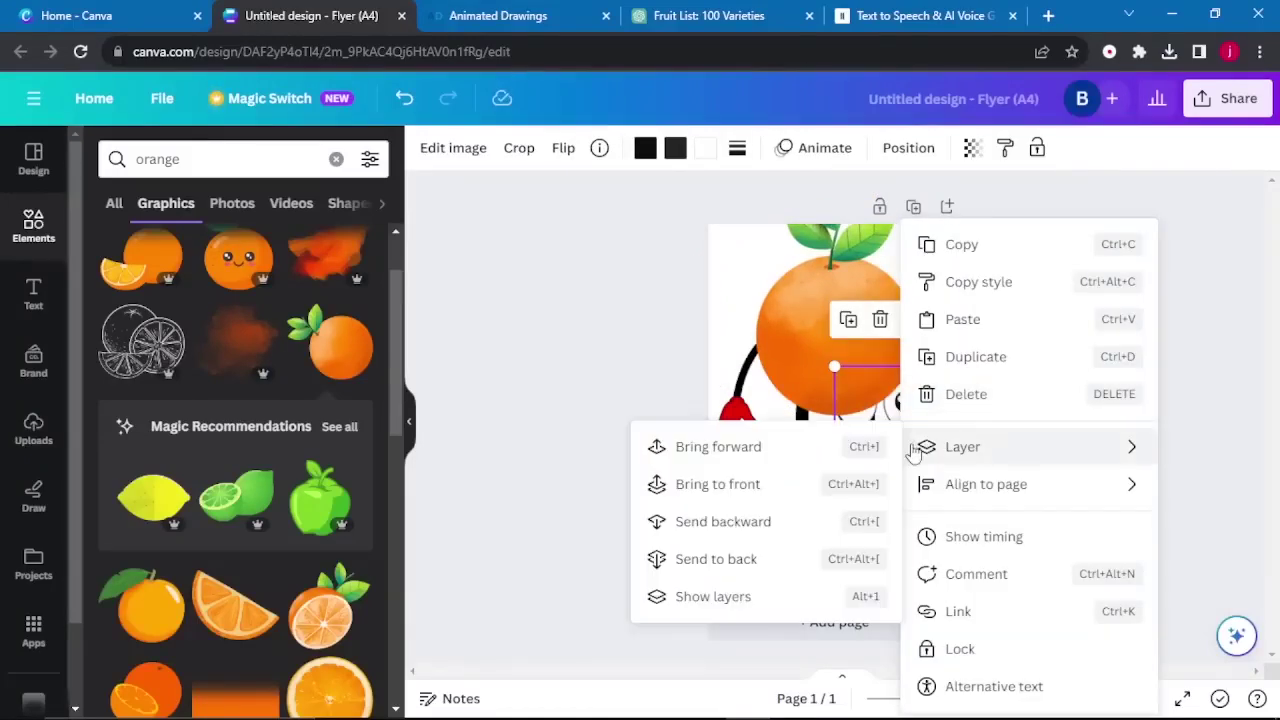
click(697, 485)
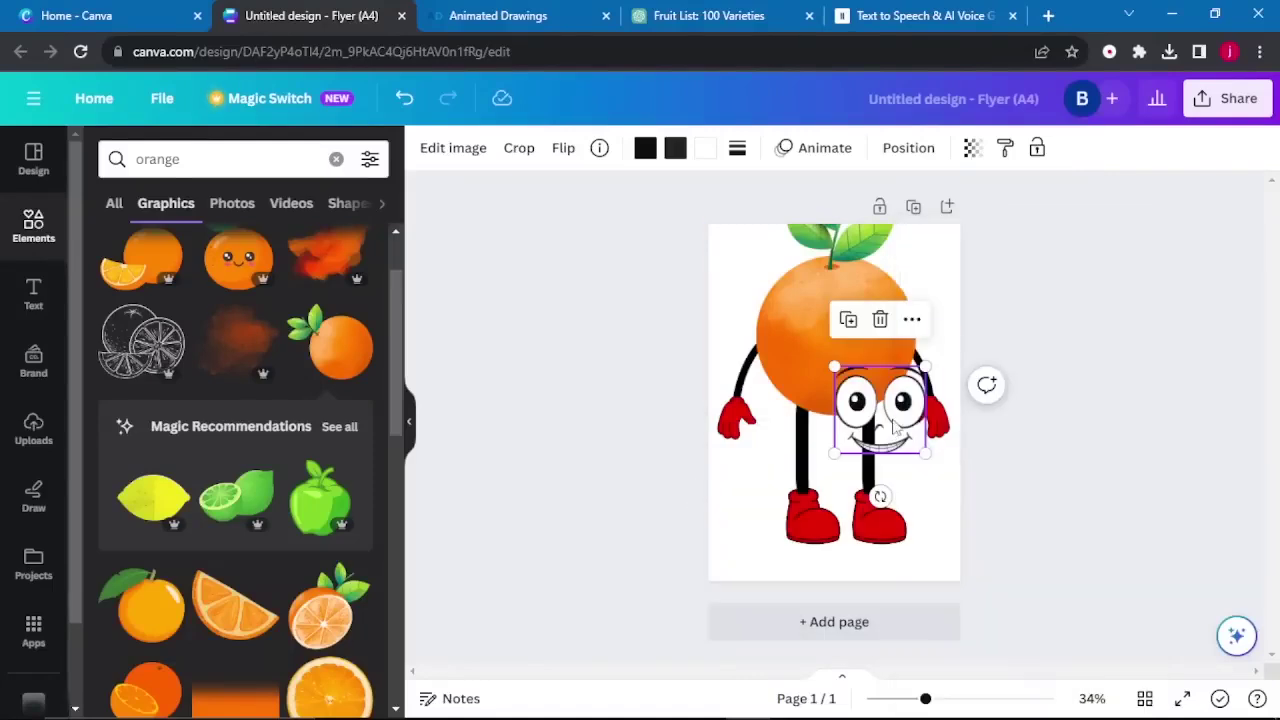
drag(897, 418, 858, 338)
drag(893, 386, 898, 392)
drag(793, 295, 788, 290)
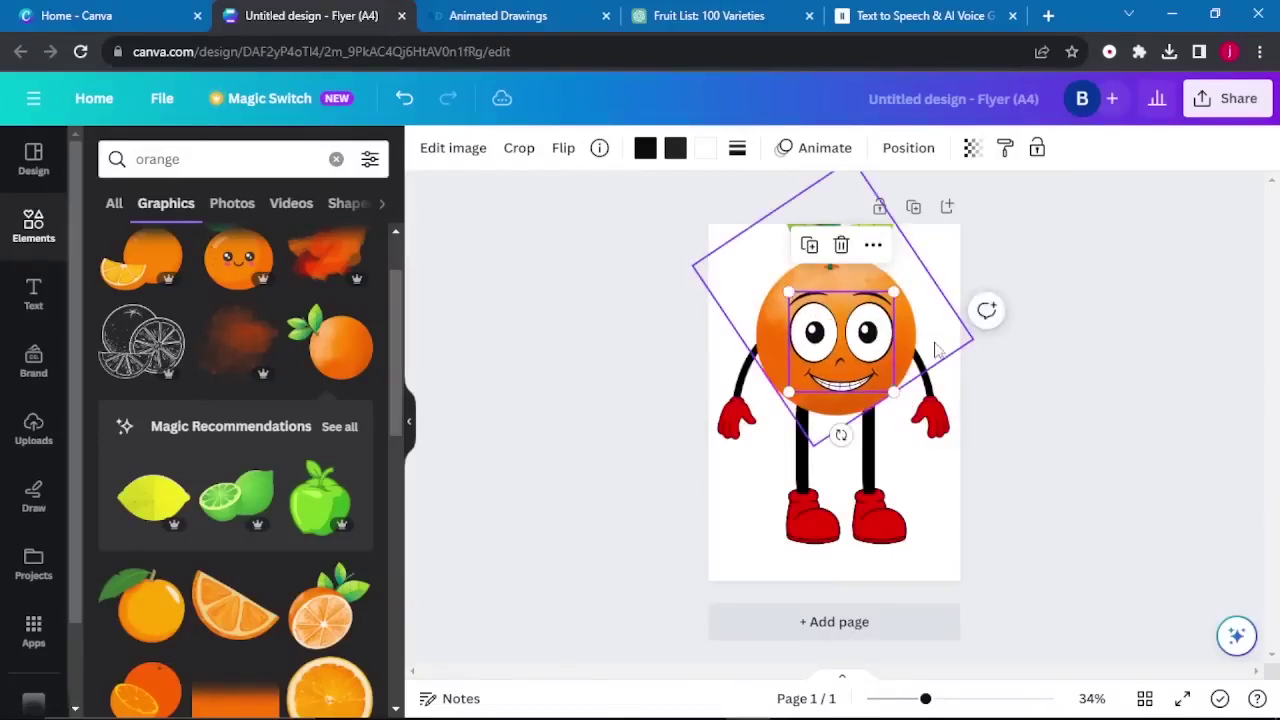
click(950, 275)
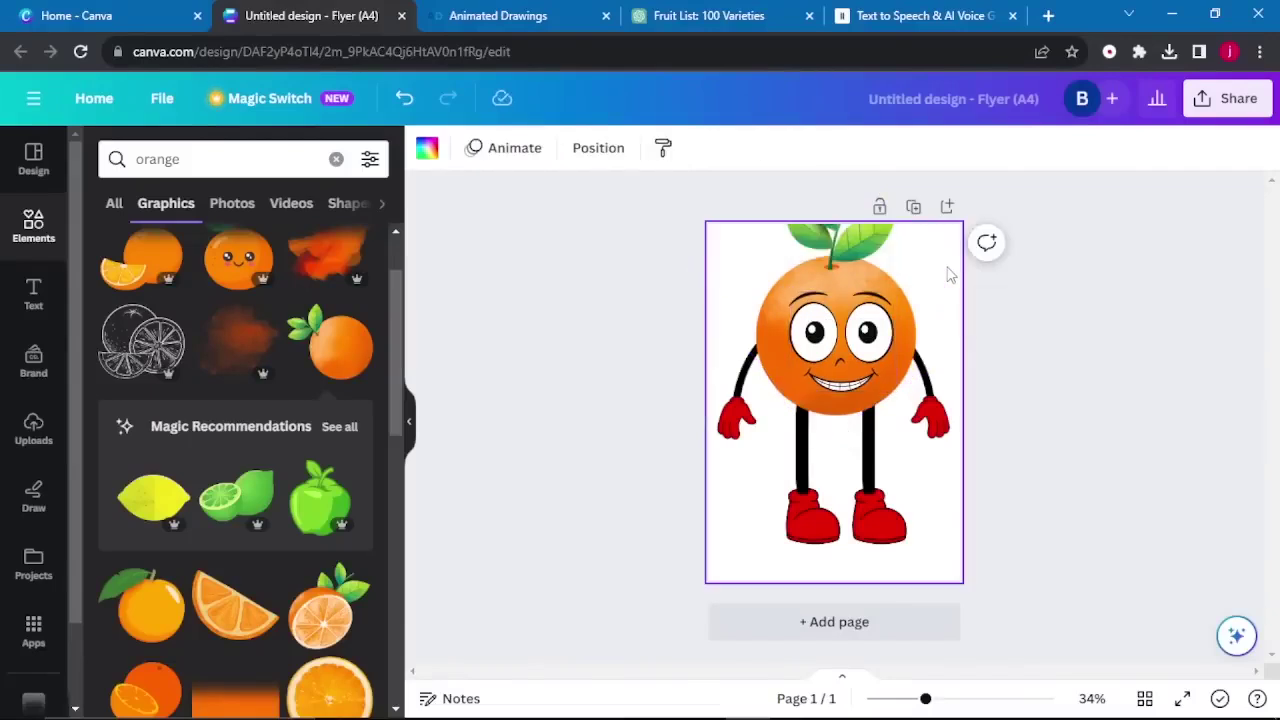
Recolor the red hands and shoes with the dark orange from the orange's photo colors
click(938, 424)
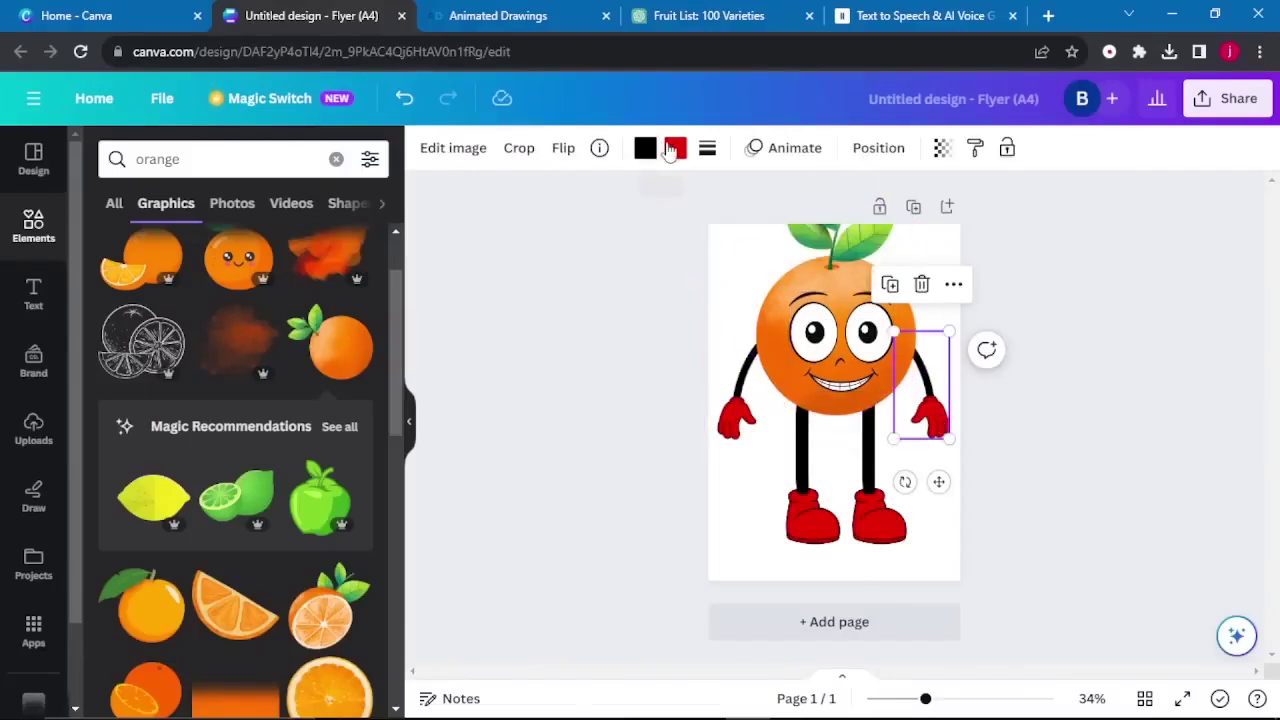
click(675, 148)
click(151, 445)
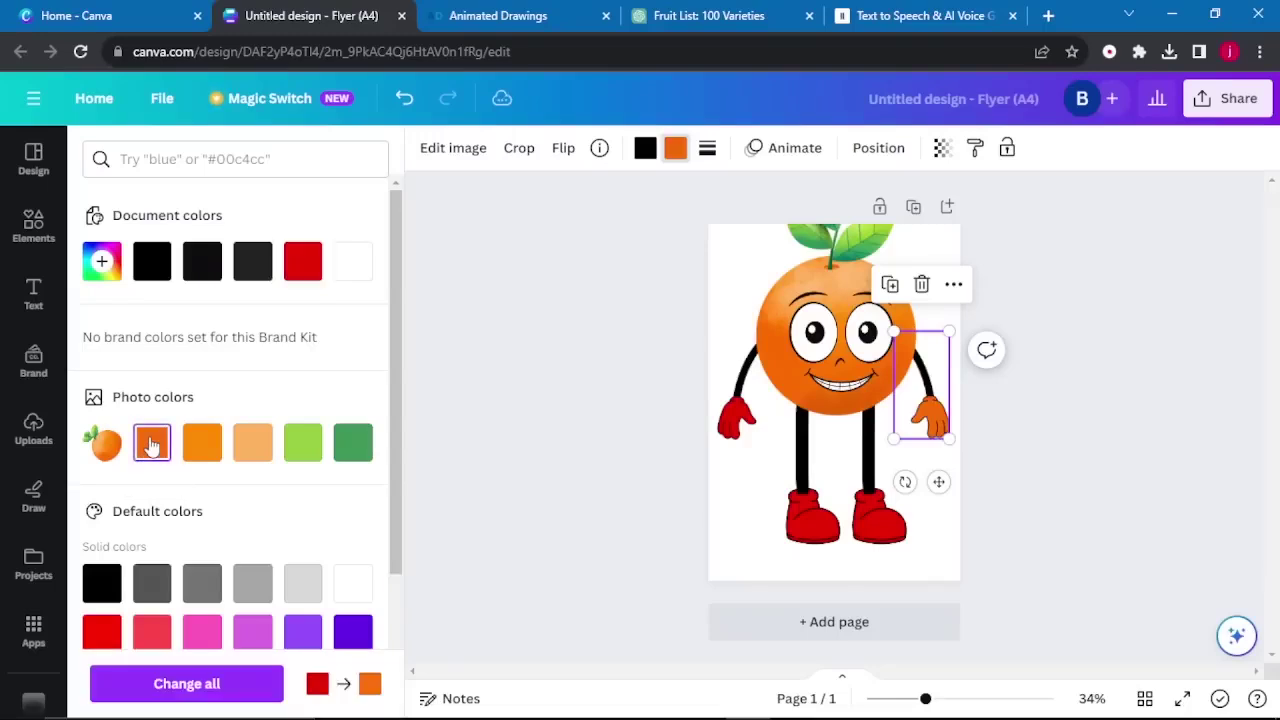
click(826, 528)
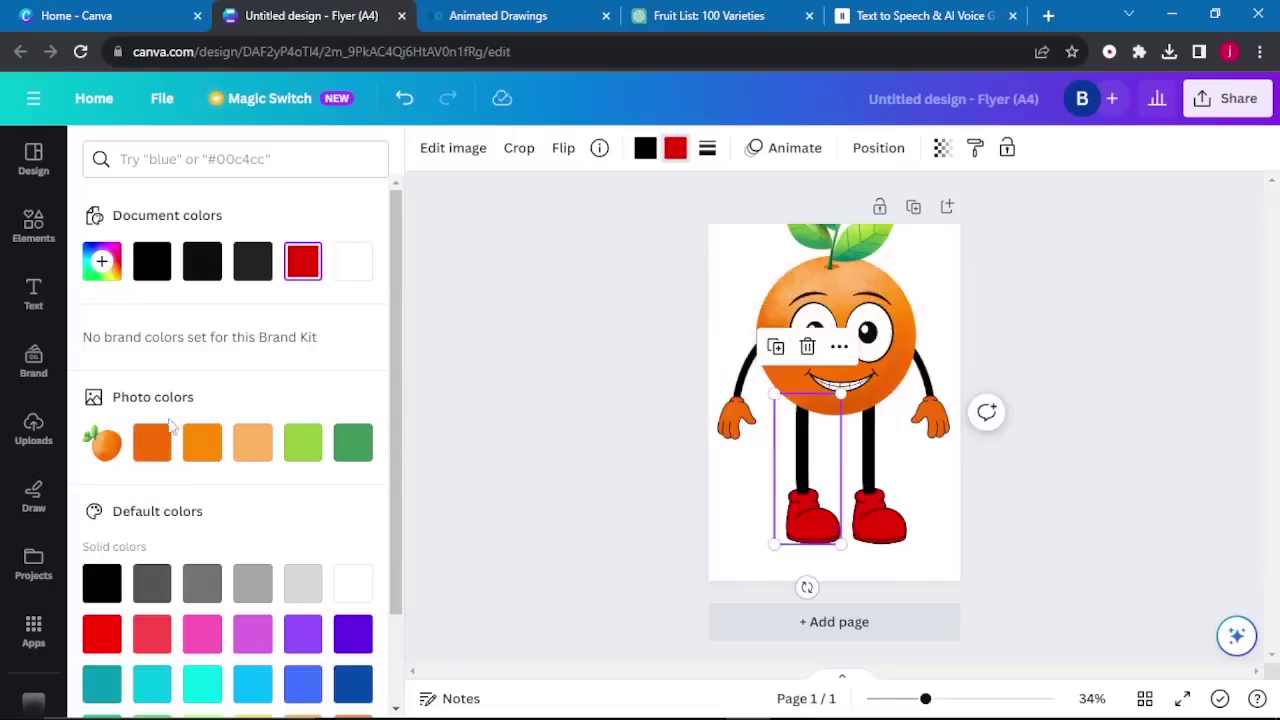
click(151, 445)
click(880, 522)
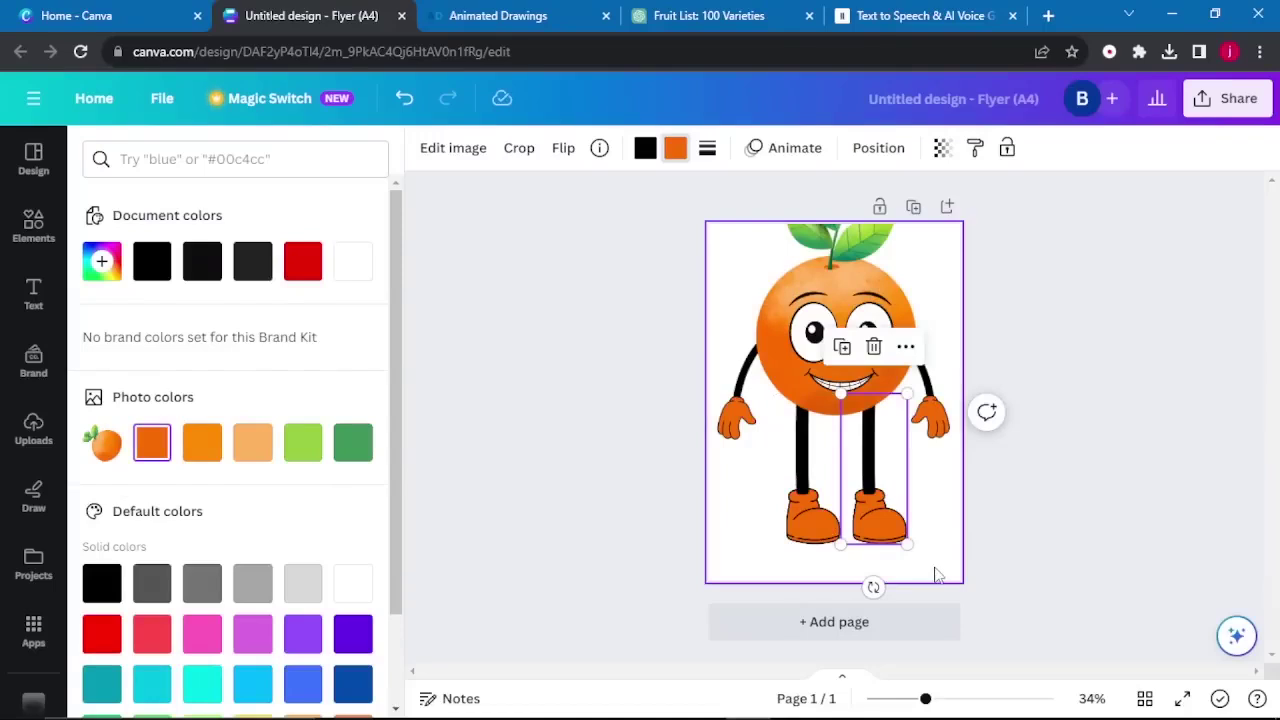
key(Escape)
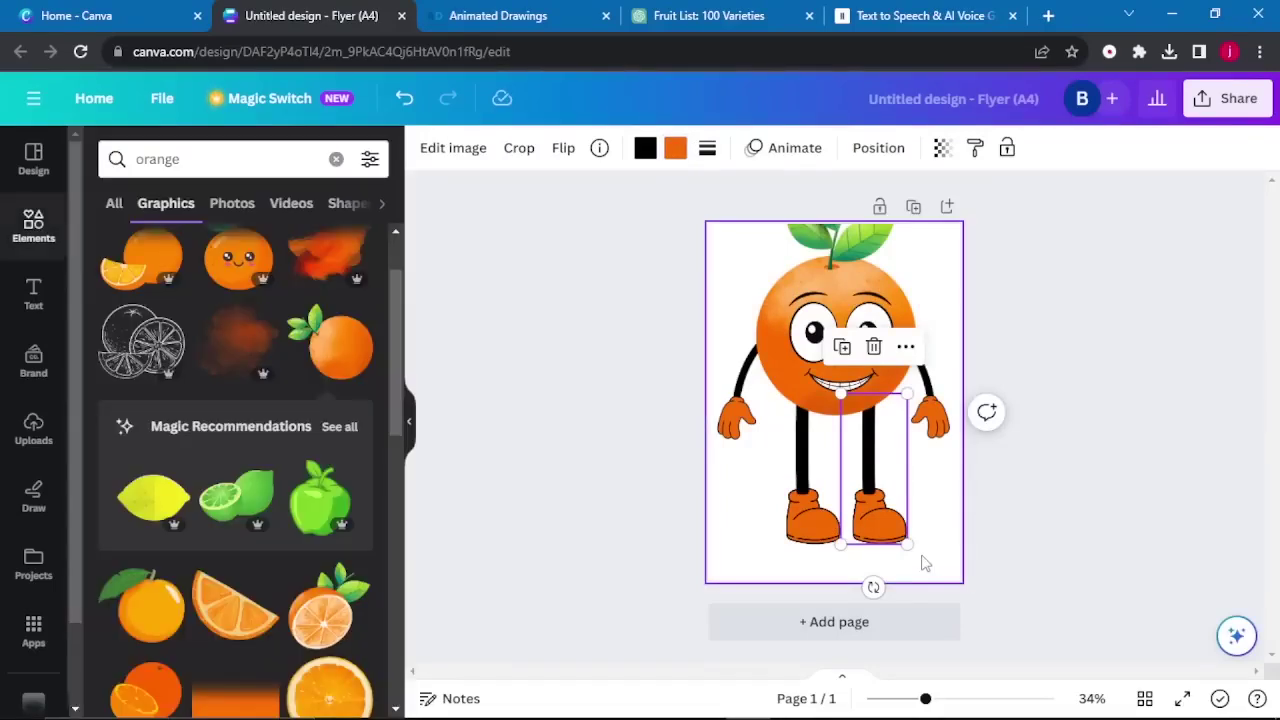
Group all parts of the orange character and shift the group slightly down the page
key(ctrl+a)
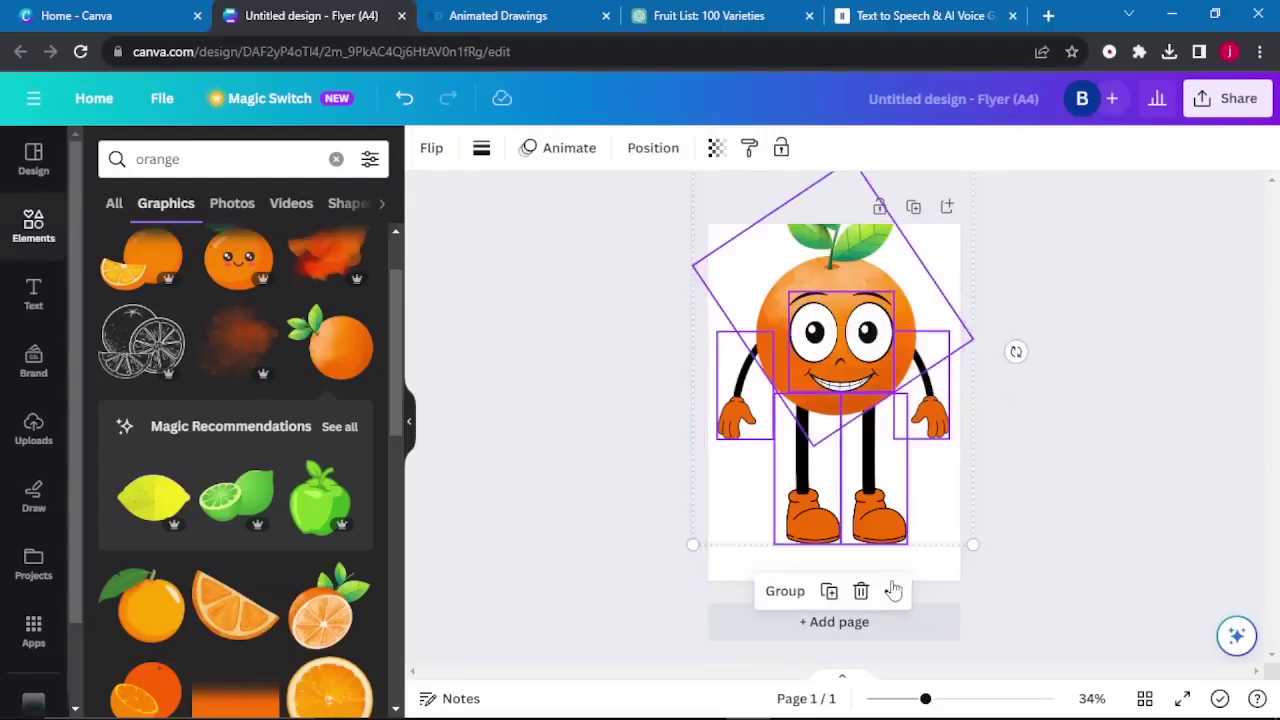
click(774, 595)
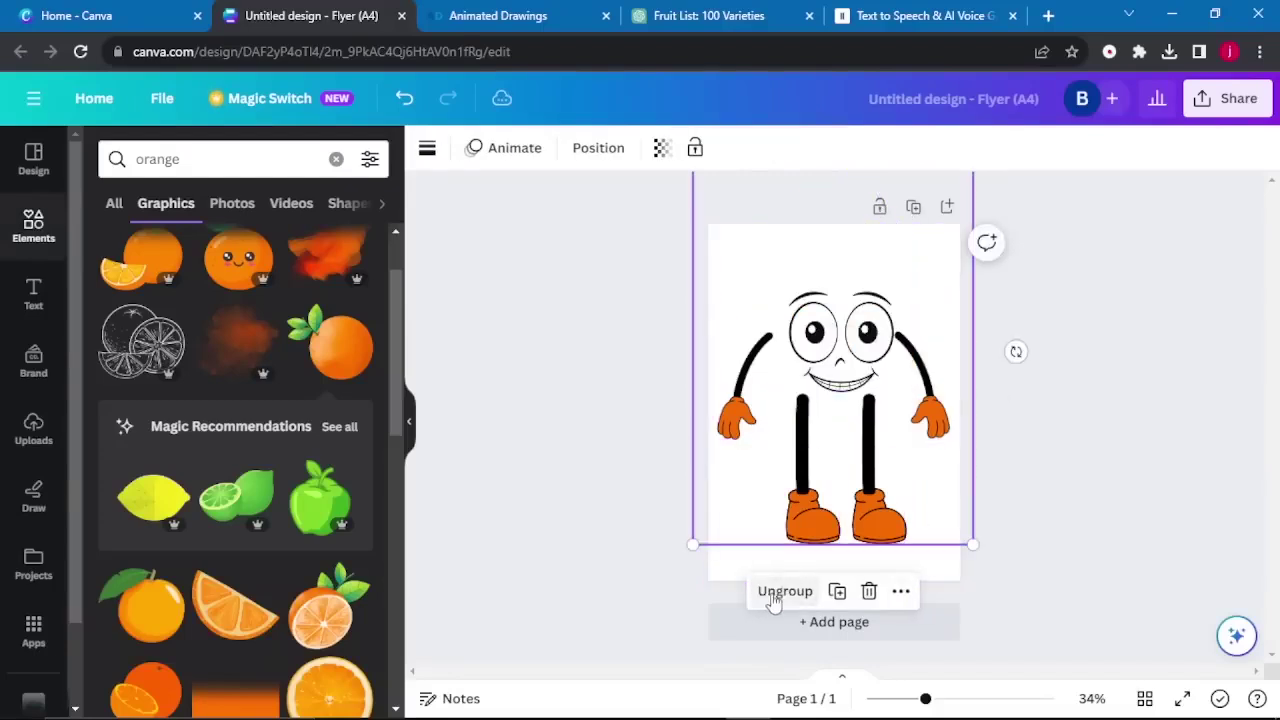
click(1069, 400)
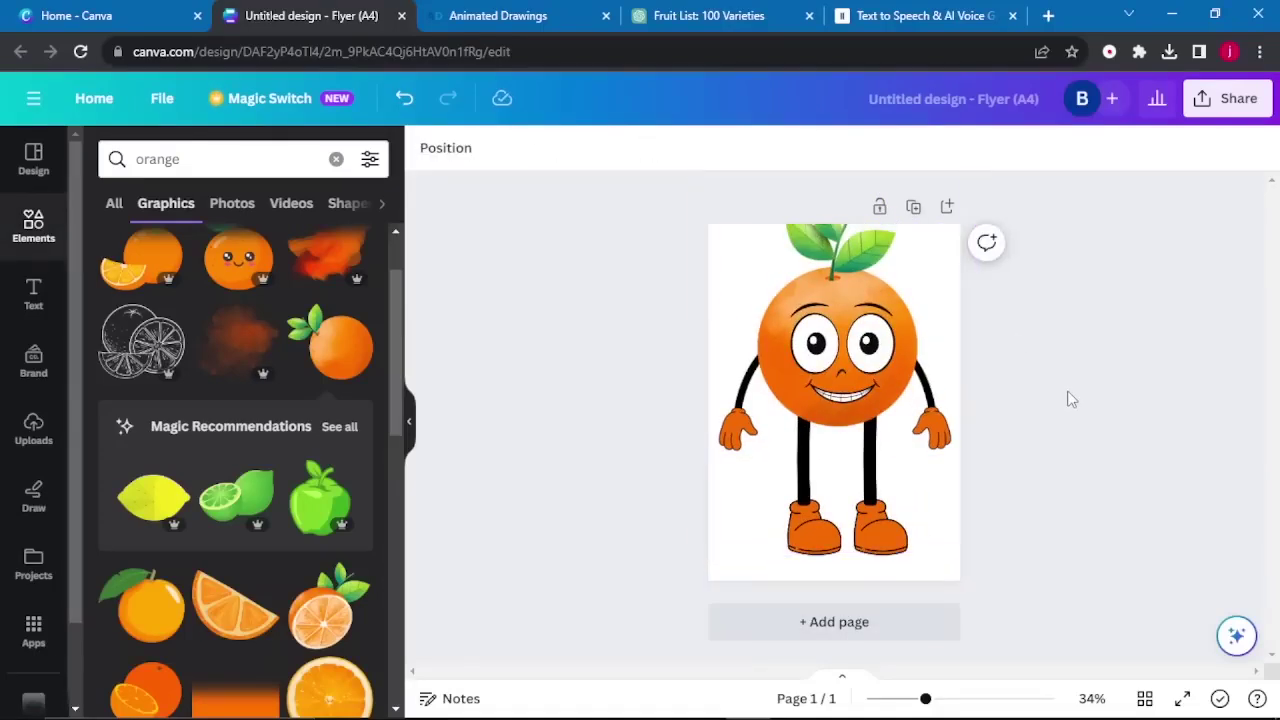
click(868, 520)
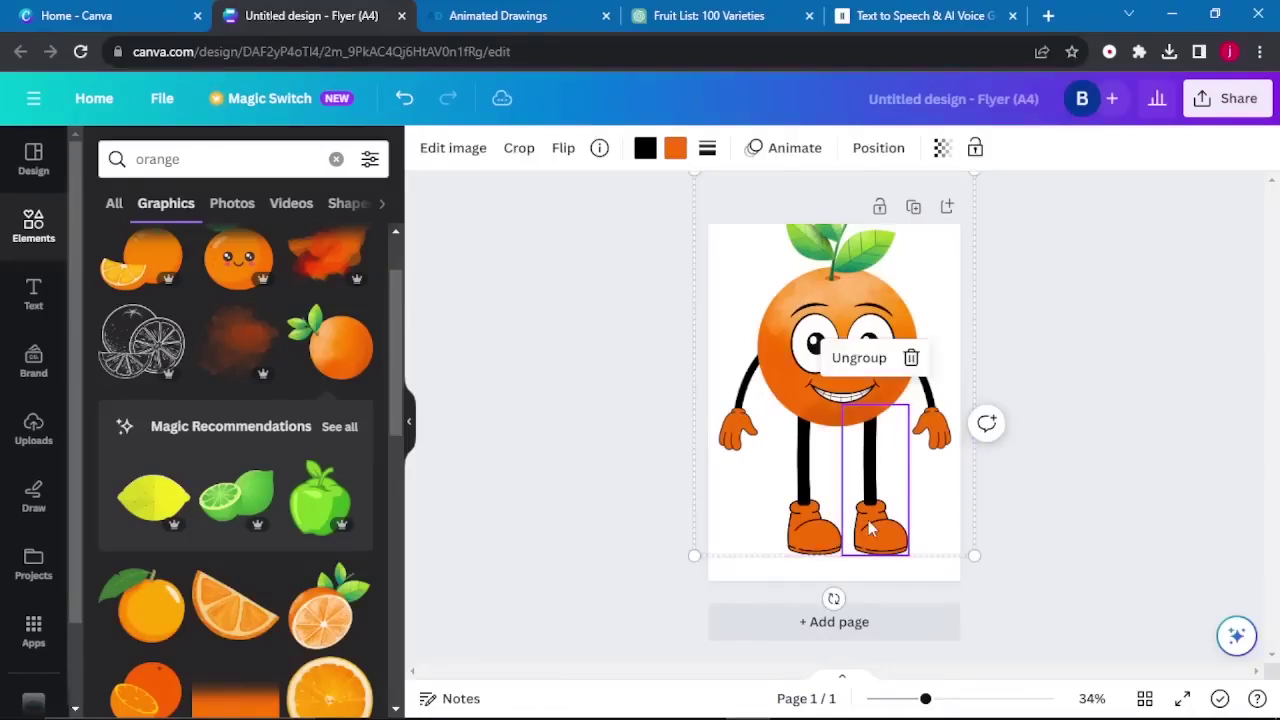
Ungroup the orange character and download the design as a PNG image
click(858, 357)
click(930, 512)
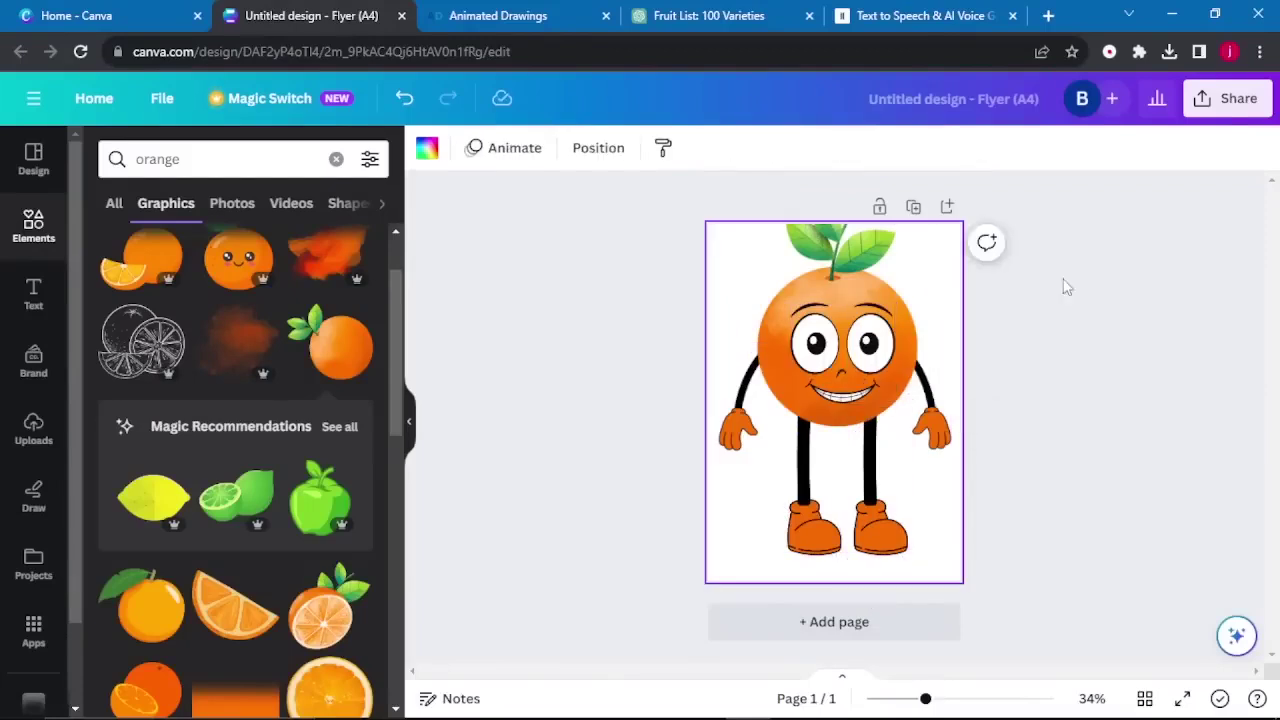
click(1225, 100)
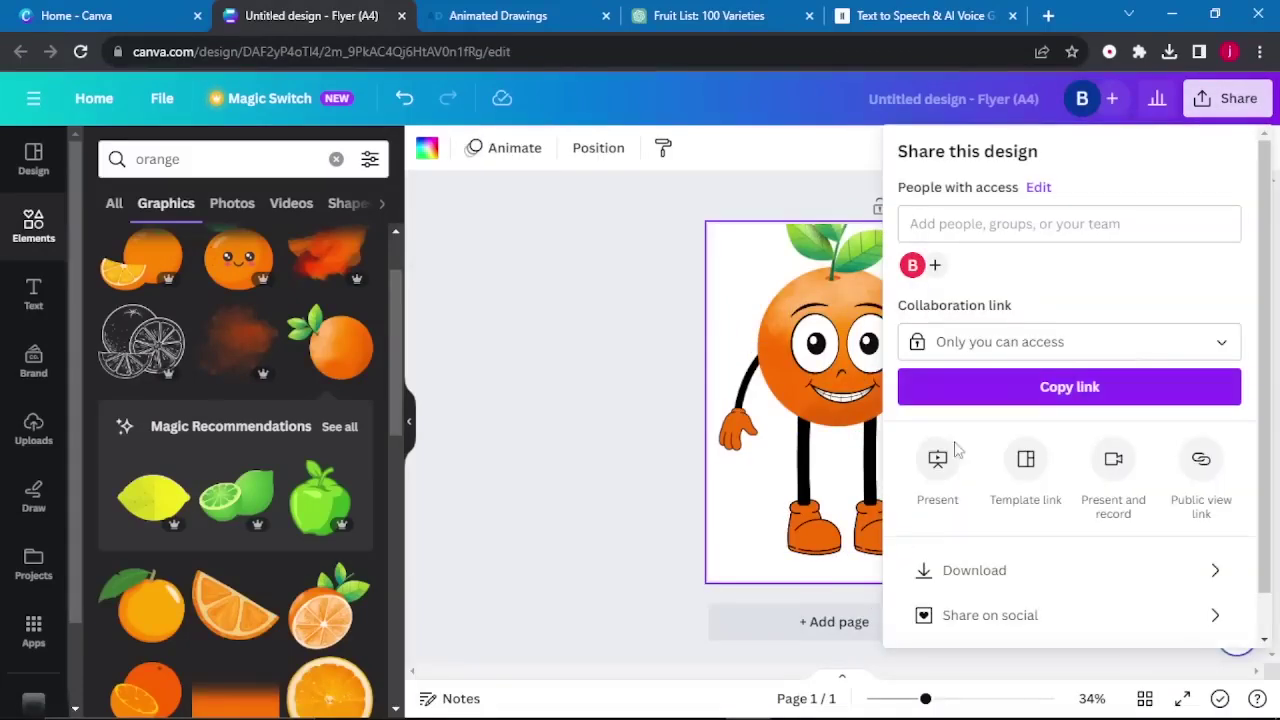
click(960, 570)
click(988, 455)
click(594, 455)
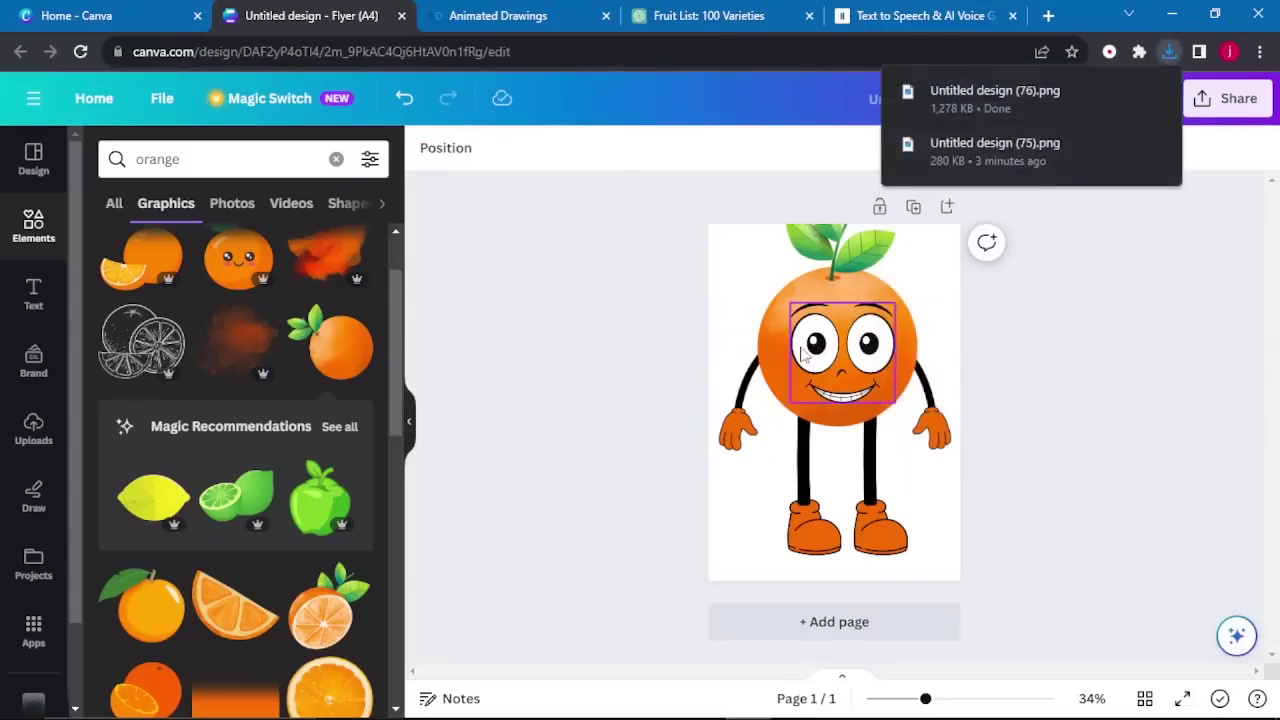
Delete the orange fruit from the character and move the face down over the shoes
click(810, 352)
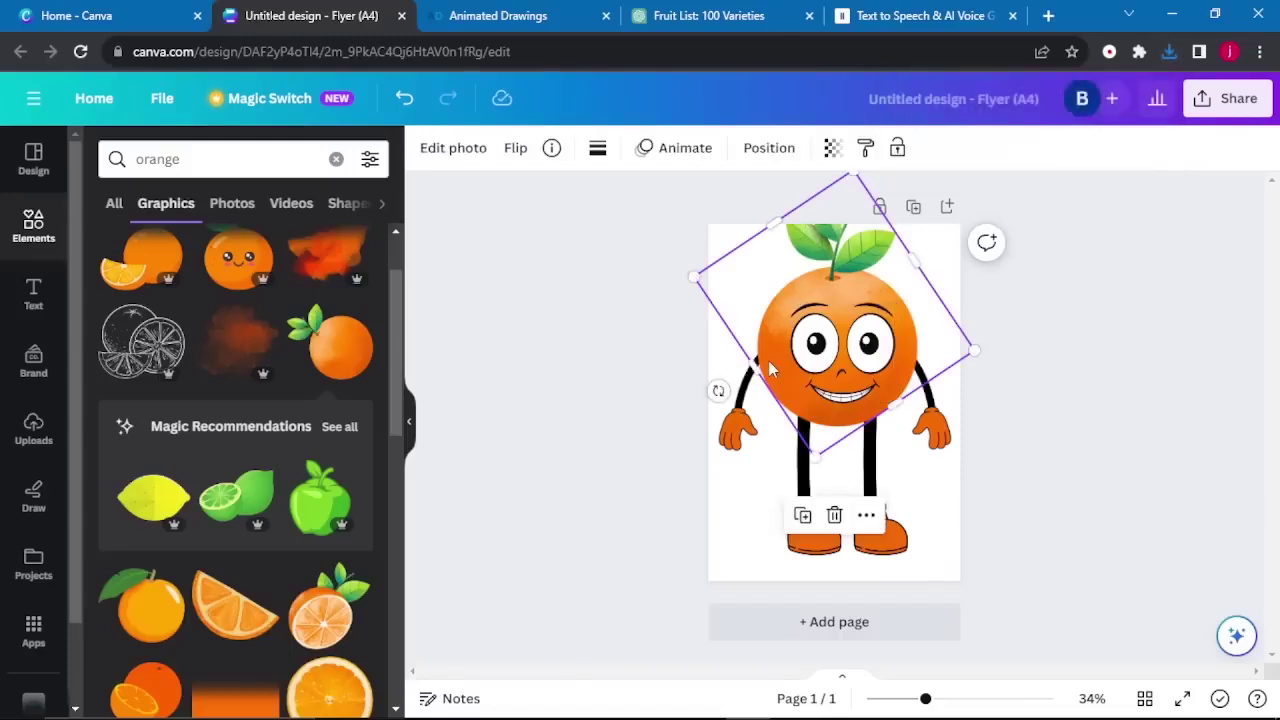
key(Delete)
drag(830, 352, 816, 492)
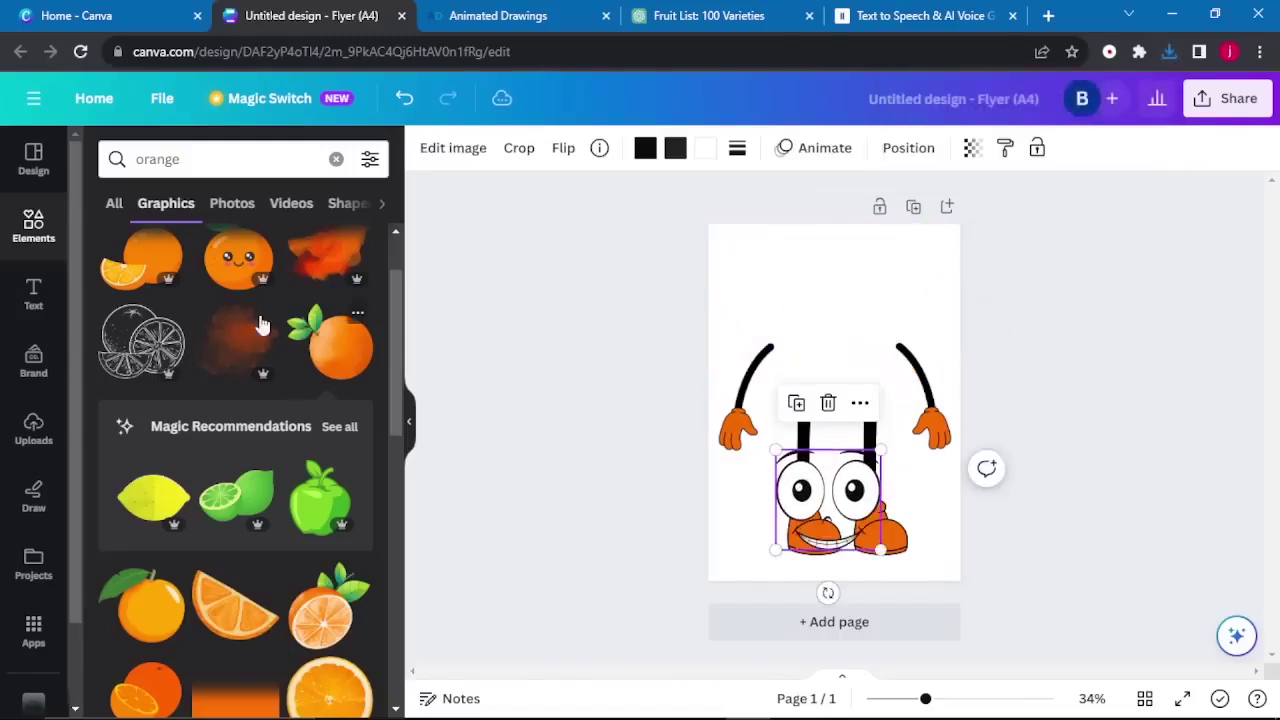
Replace the orange search with a graphics search for "banana"
click(196, 159)
key(BackSpace)
key(BackSpace)
key(BackSpace)
key(BackSpace)
key(BackSpace)
key(BackSpace)
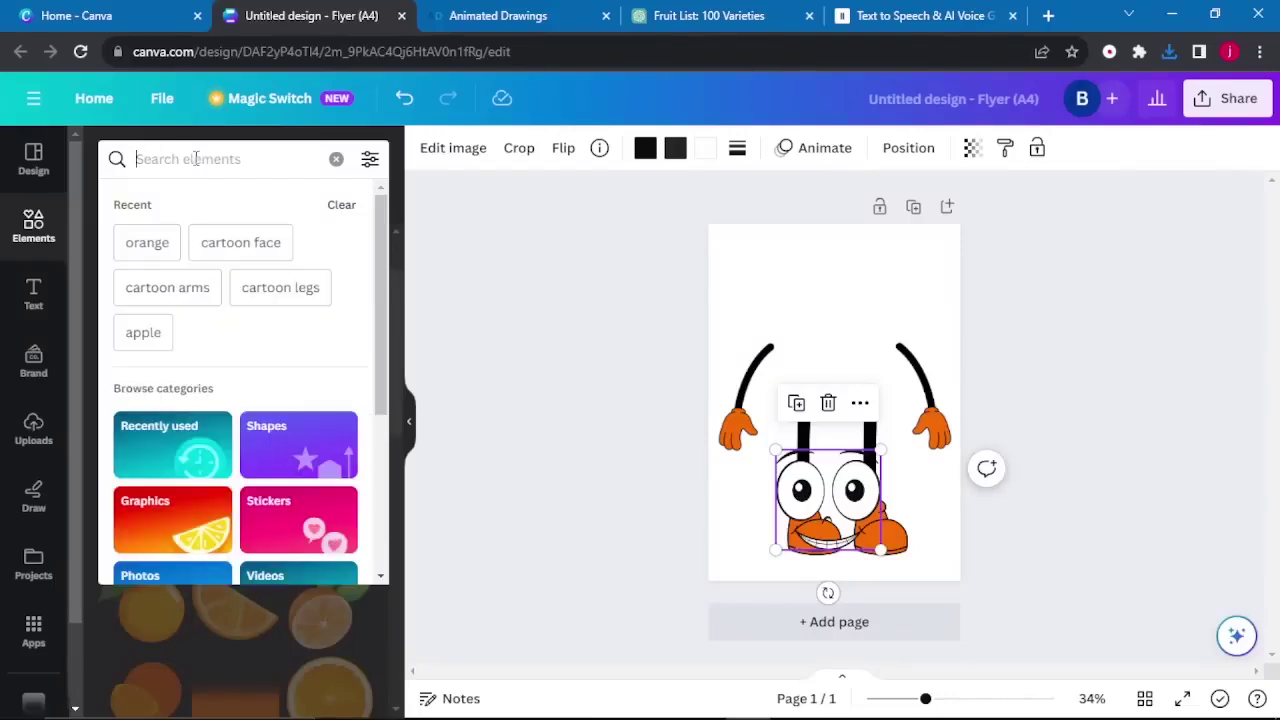
text(banana)
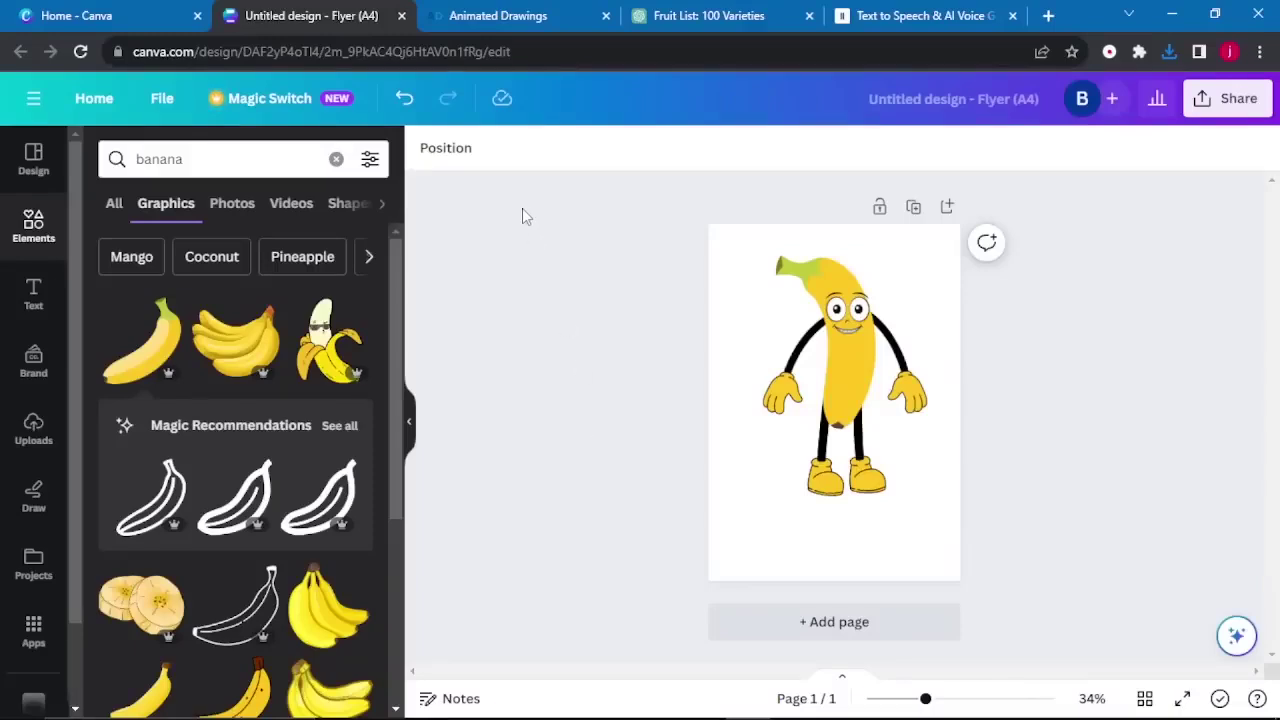
Switch to the Animated Drawings site, start a new animation and upload the apple character image
key(ctrl+Tab)
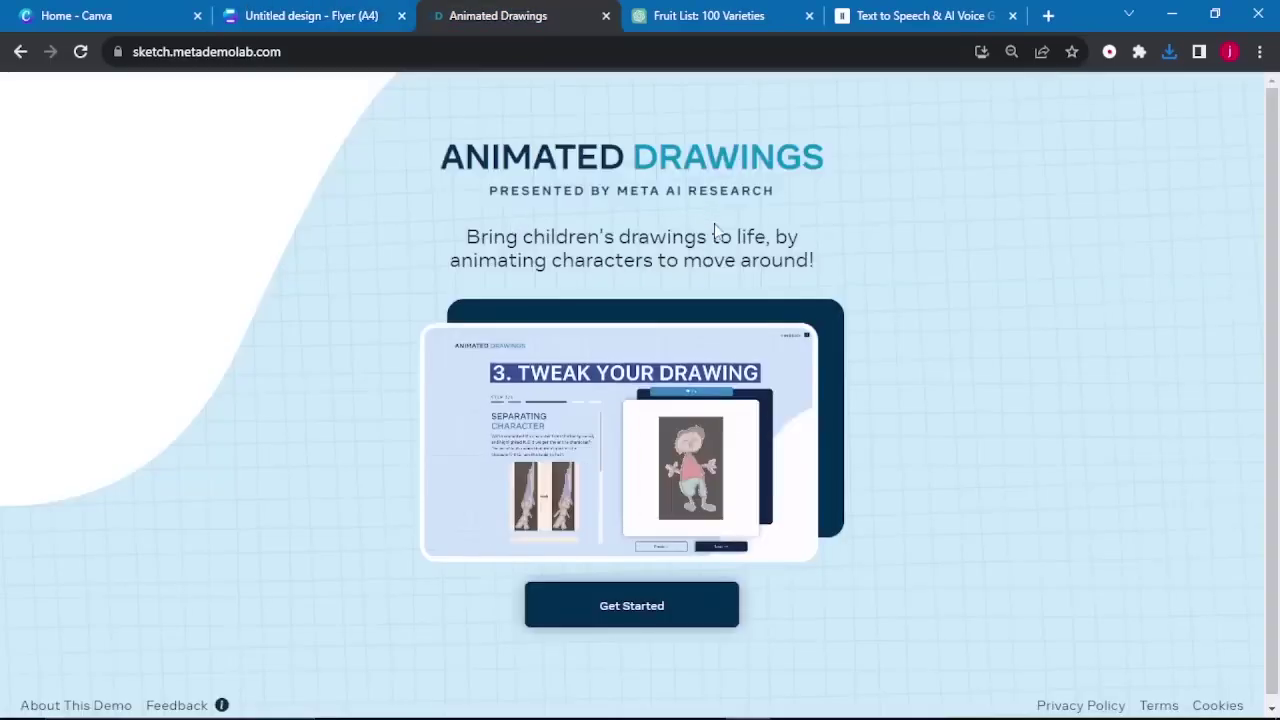
click(586, 616)
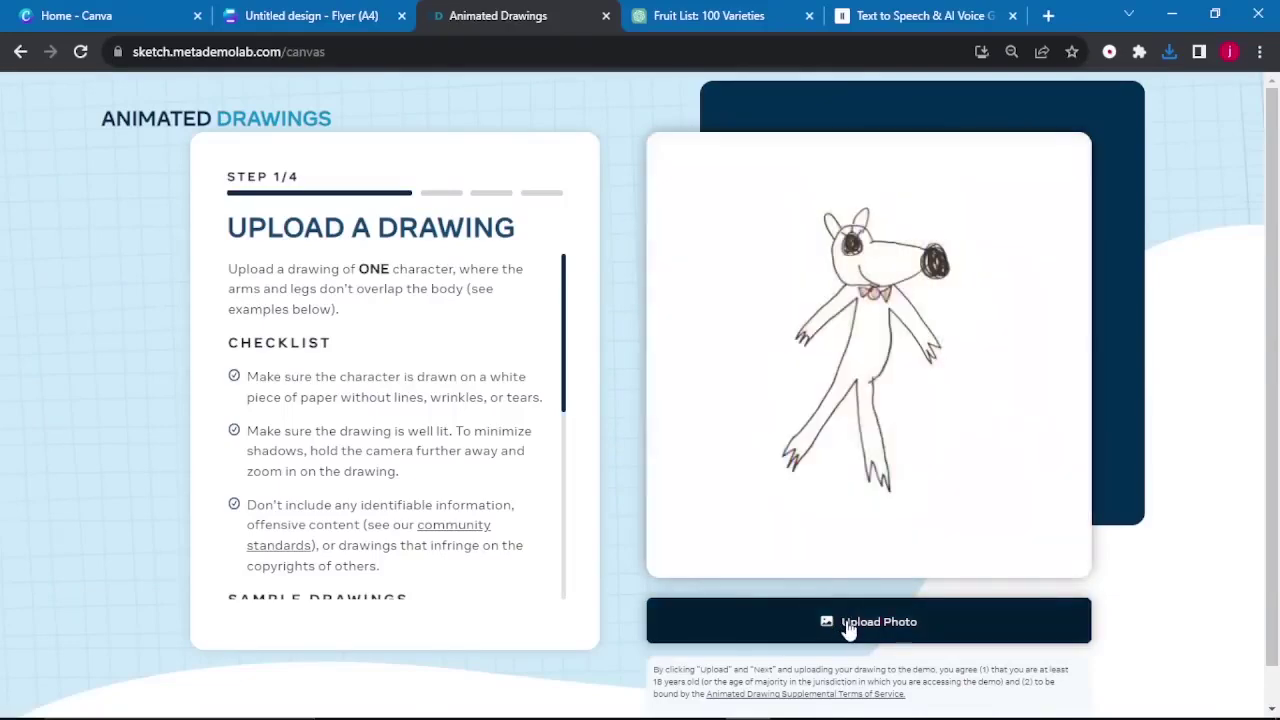
click(848, 625)
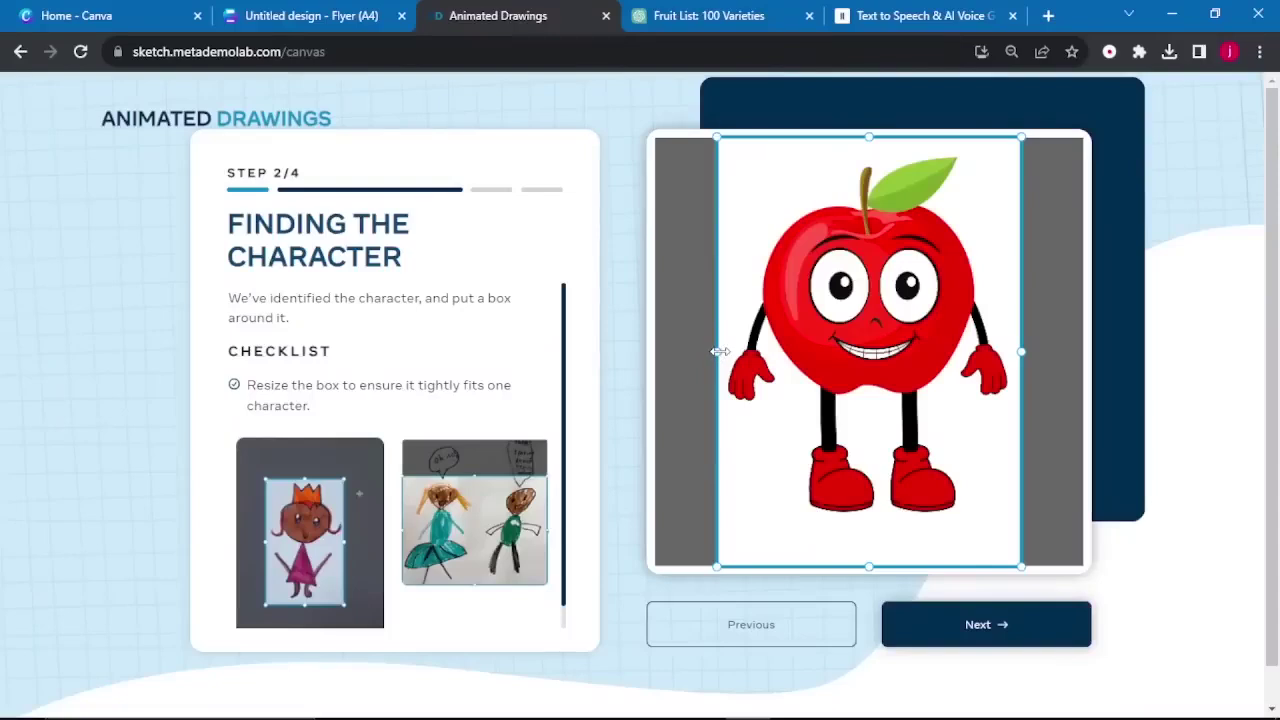
Widen the box around the apple character slightly, and accept both the box and the separation mask
mouse_move(720, 351)
mouse_down()
mouse_move(703, 352)
mouse_move(714, 351)
mouse_up()
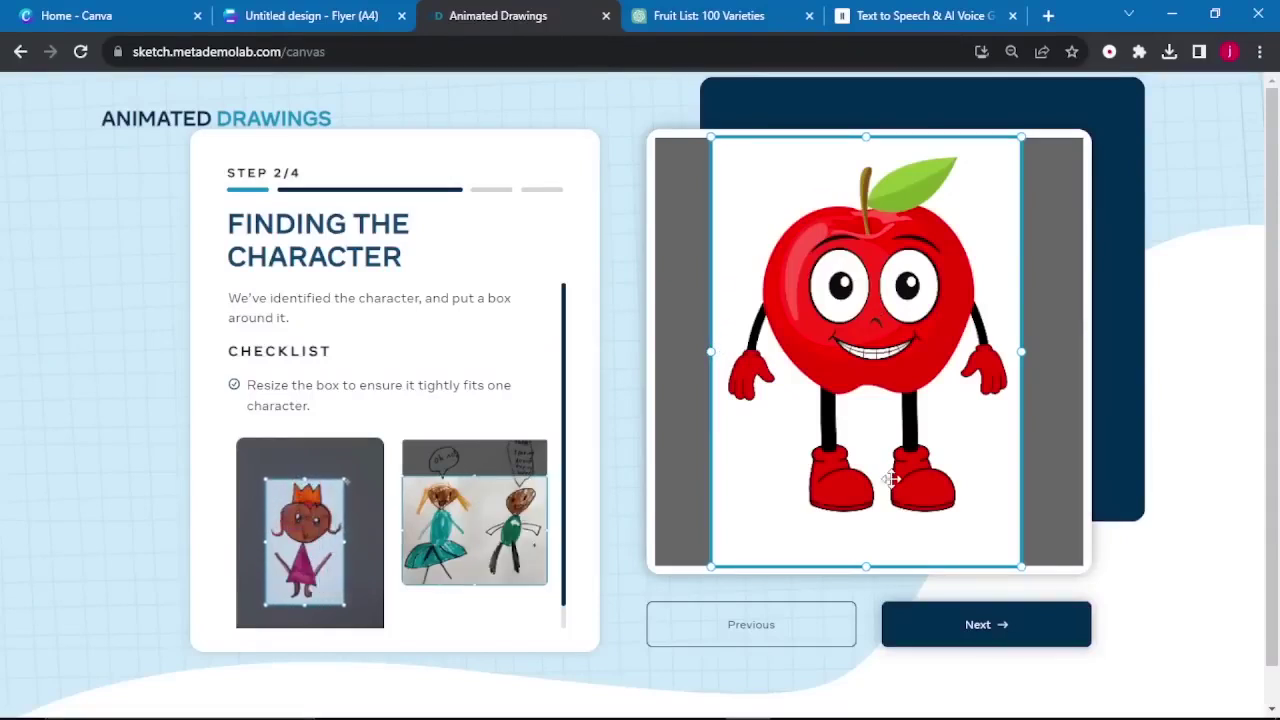
click(986, 648)
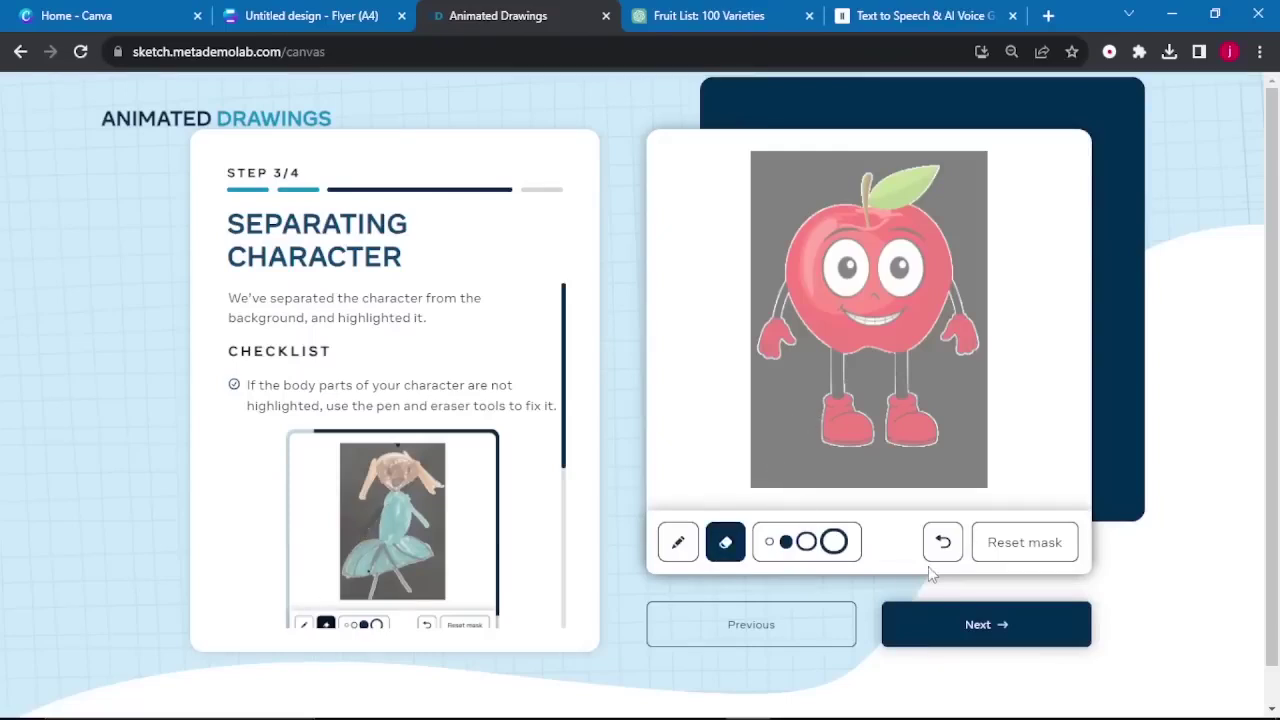
click(942, 630)
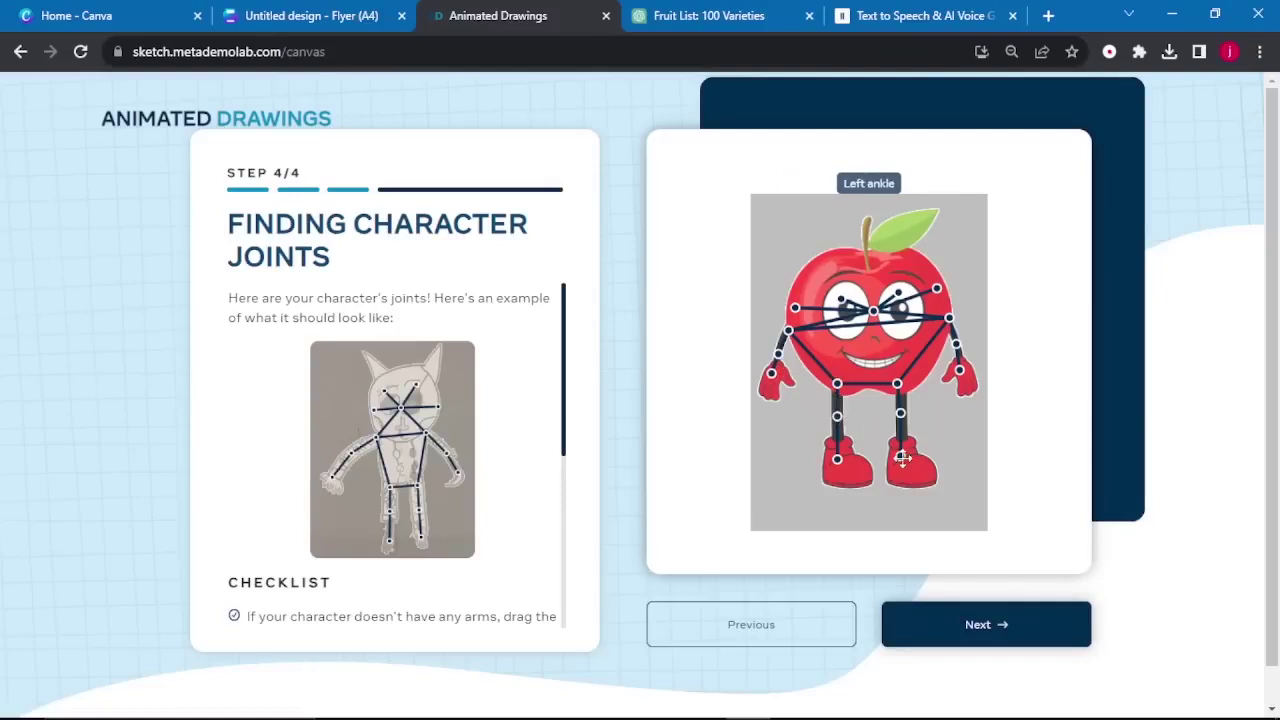
Adjust the apple character's left and right ankle joints on its shoes and continue to the animations
drag(901, 457, 906, 457)
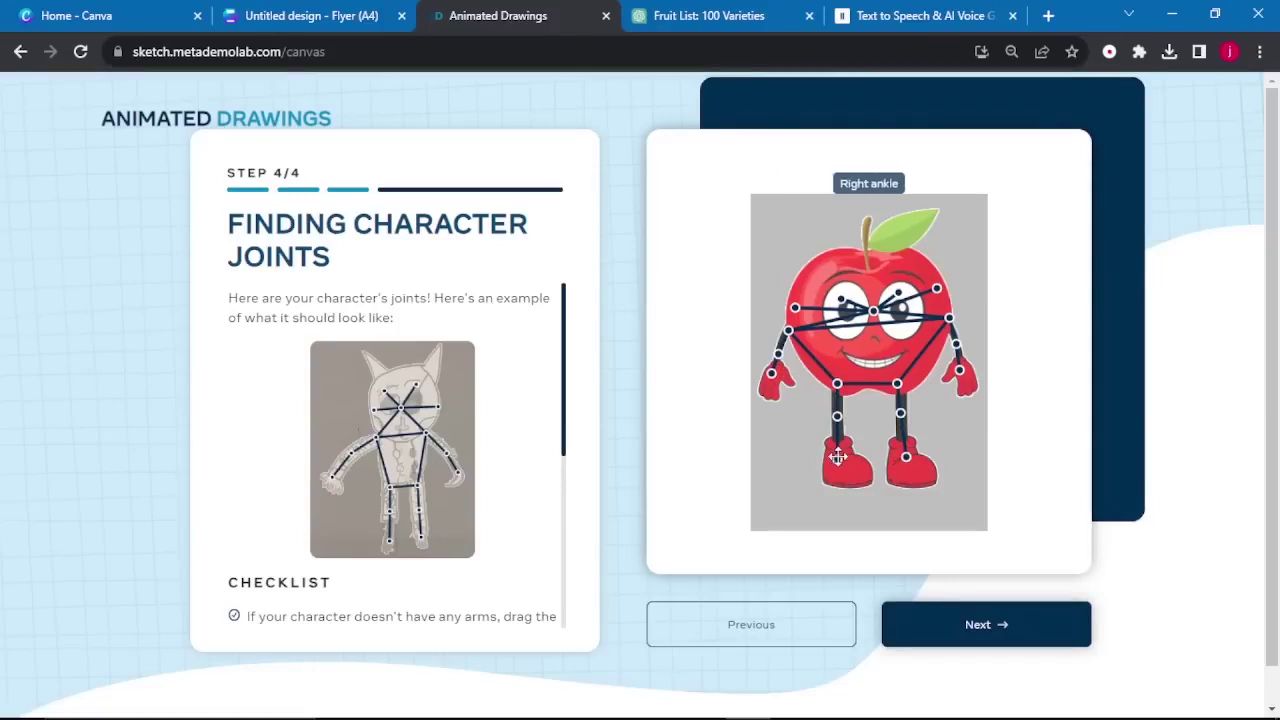
click(935, 637)
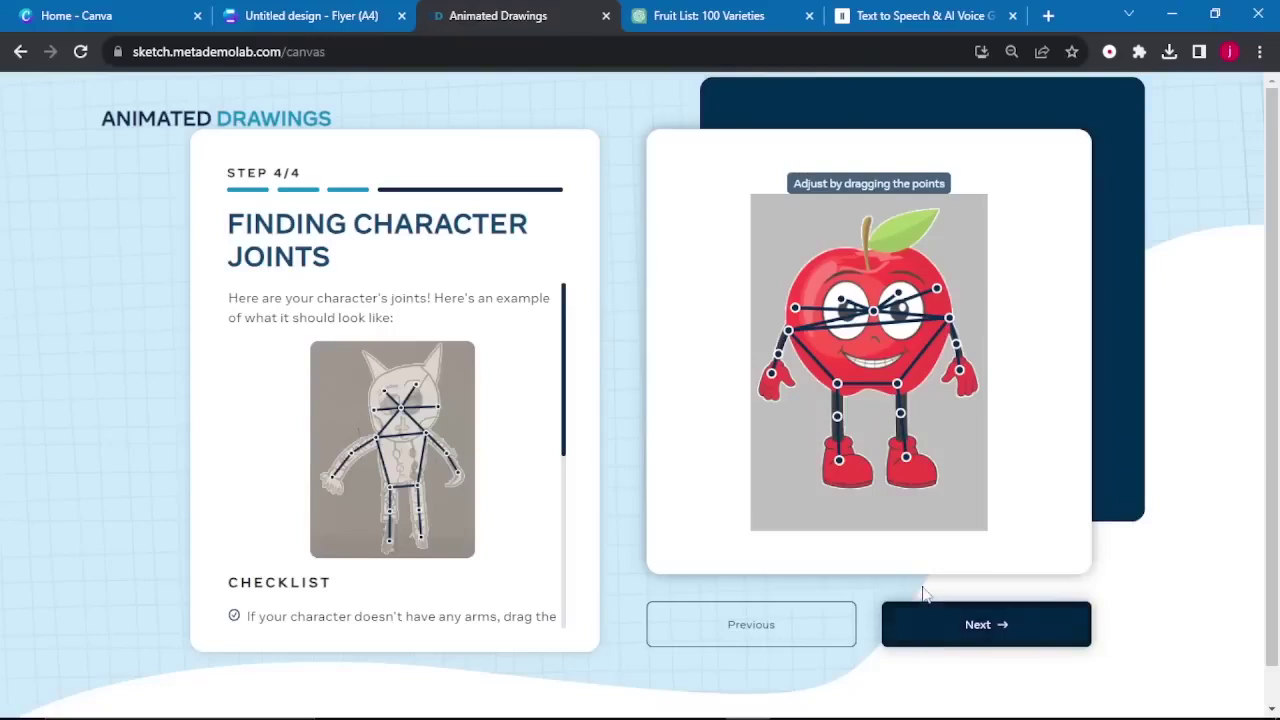
click(957, 643)
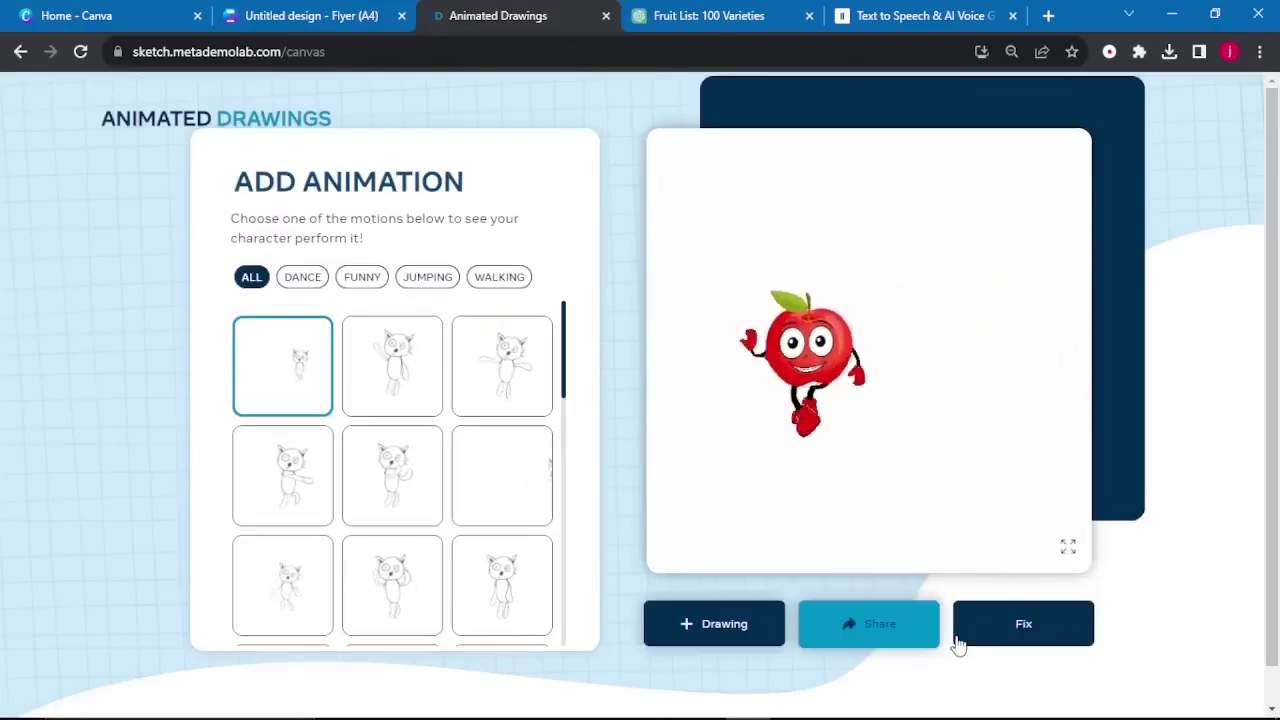
Apply the first motion, the running jump, to the apple and download its video from the full-screen player
click(277, 372)
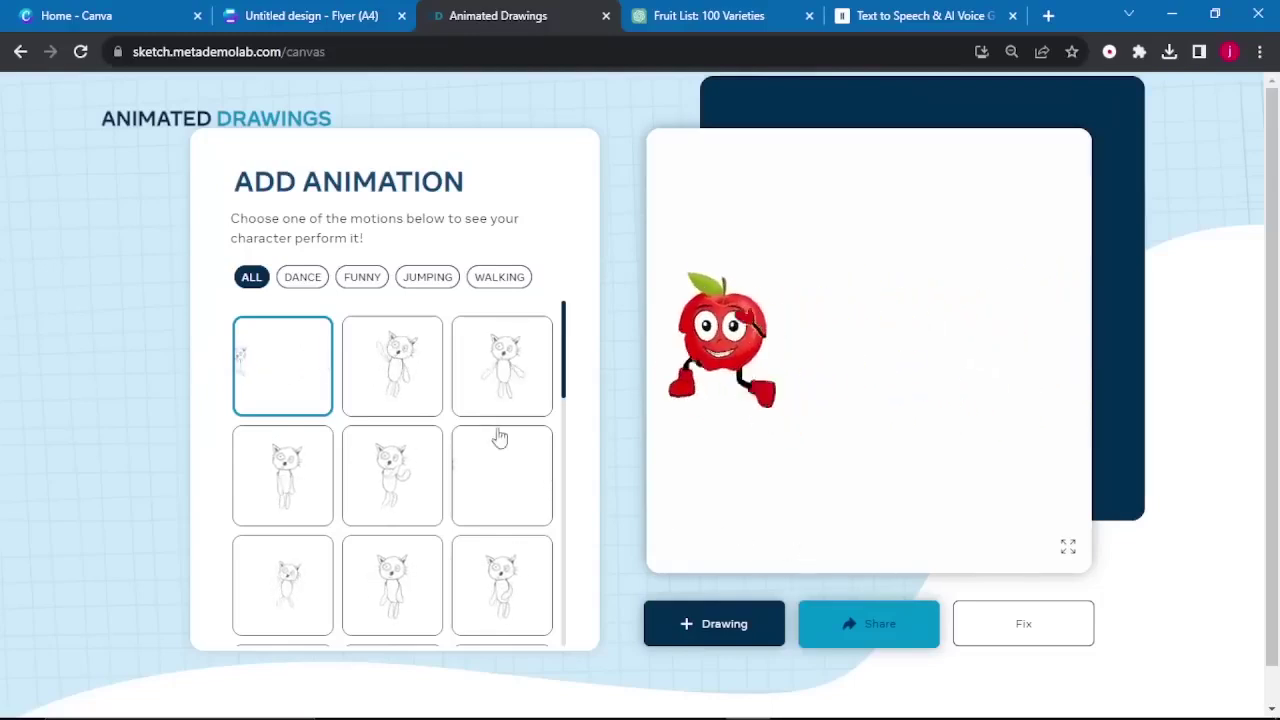
click(1066, 546)
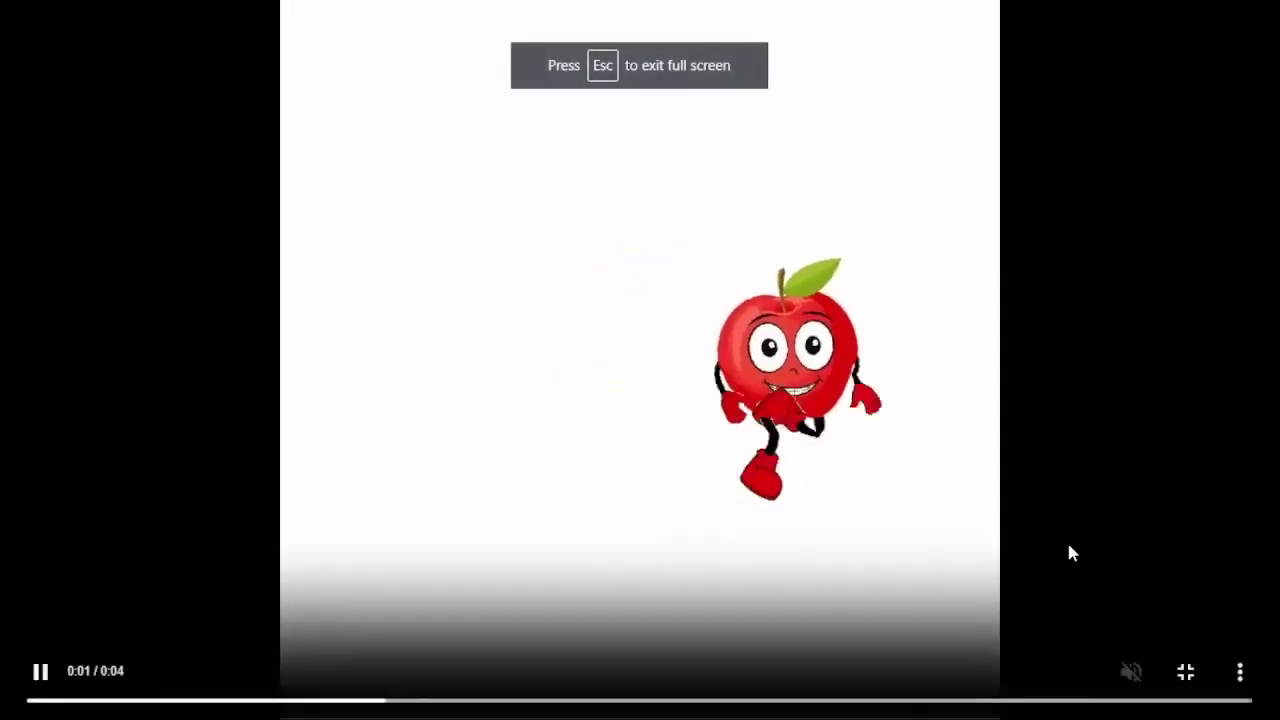
click(1240, 680)
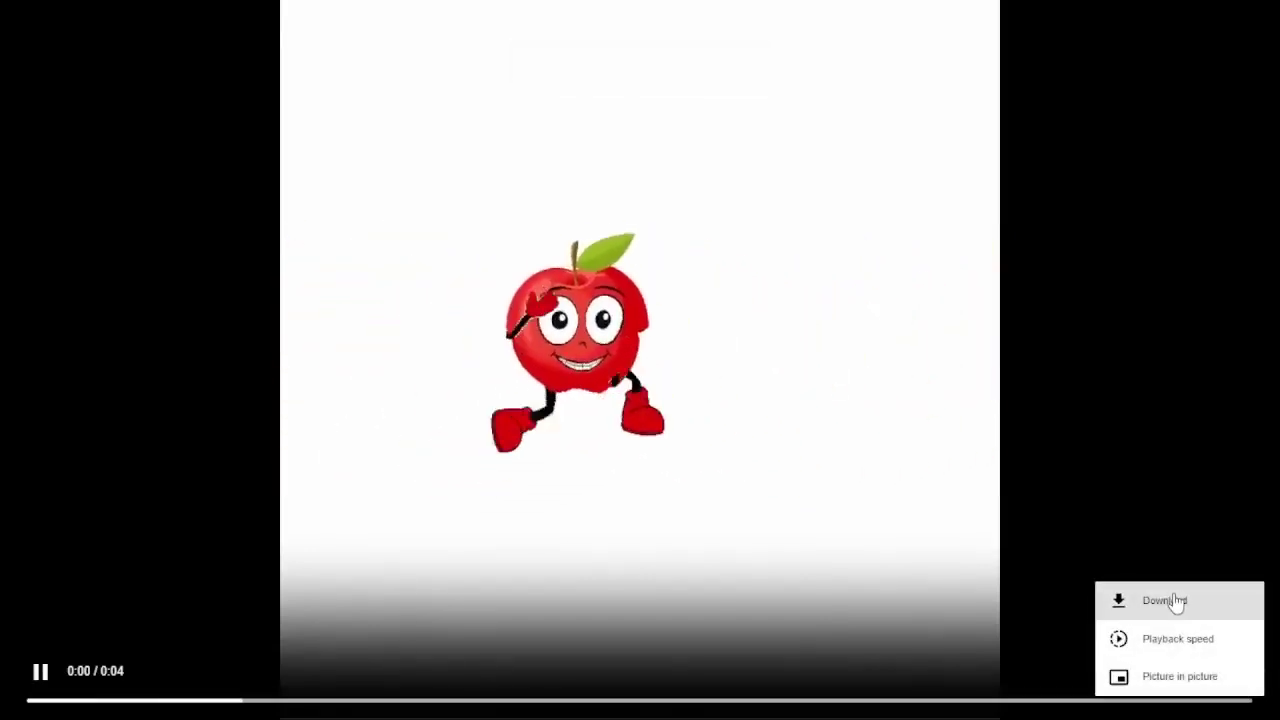
click(1174, 600)
click(1186, 672)
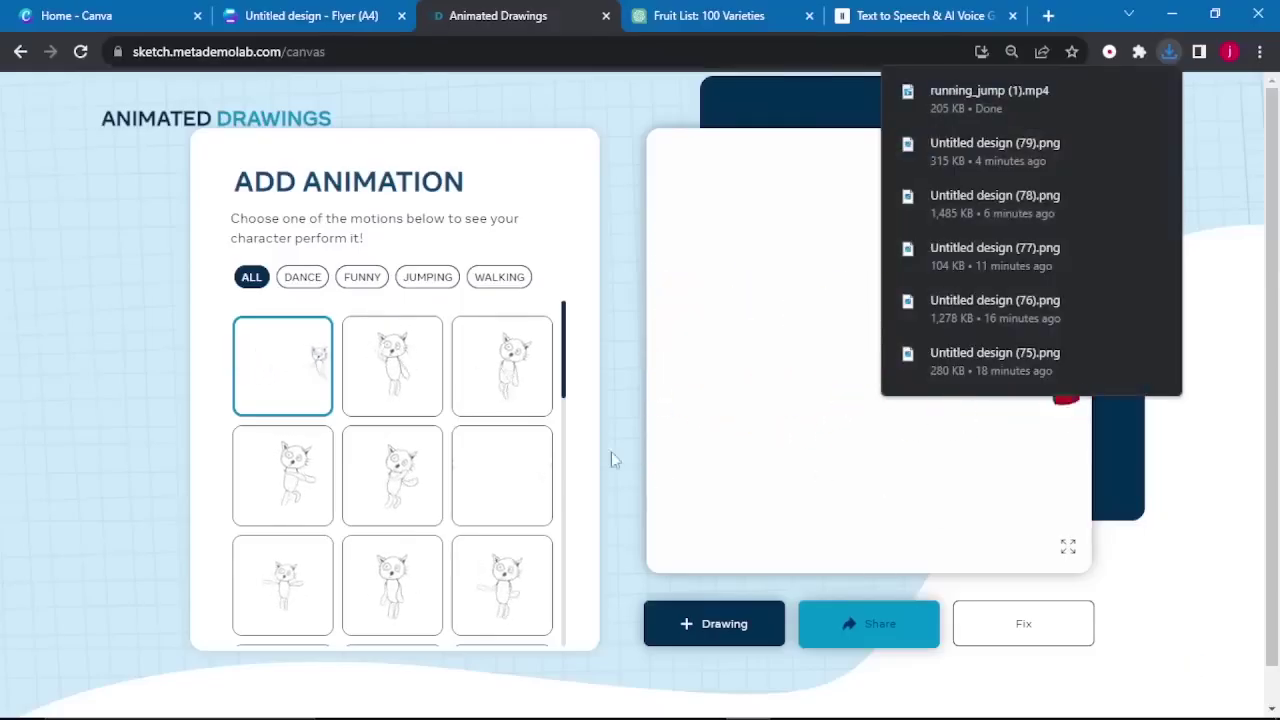
Apply the second motion in the list to the apple and download its animation video
click(362, 376)
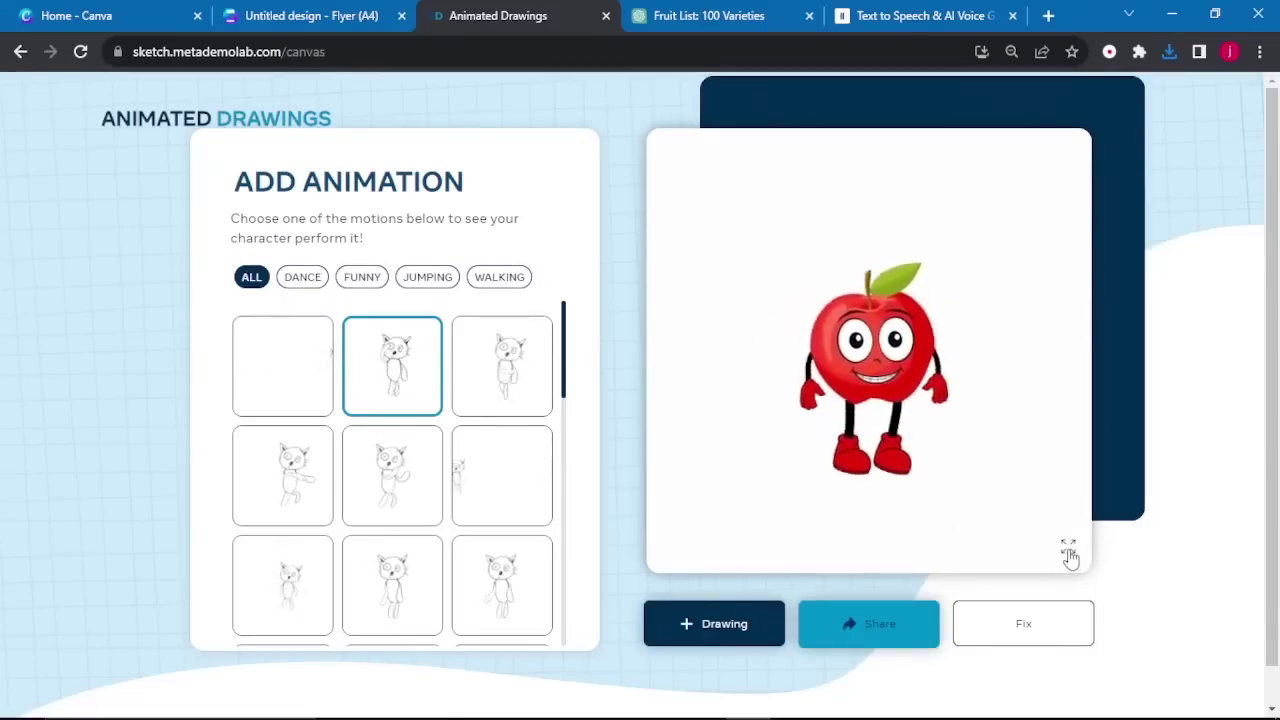
click(1068, 550)
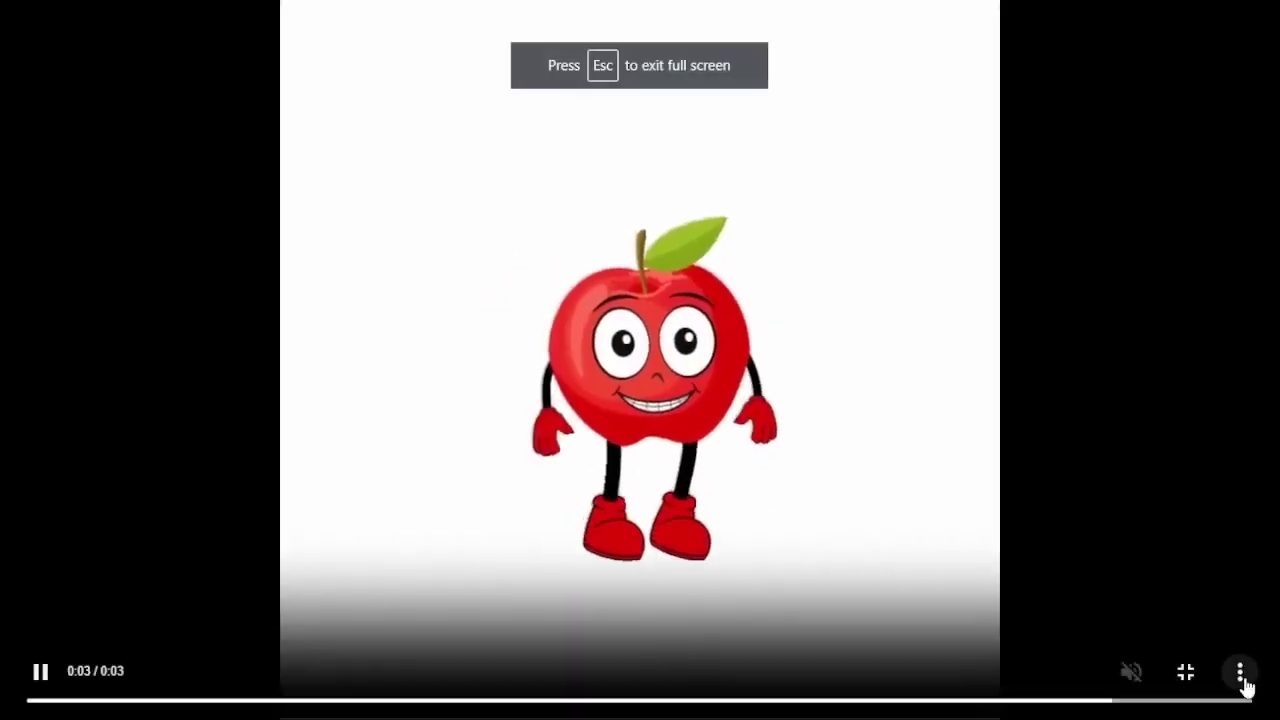
click(1242, 684)
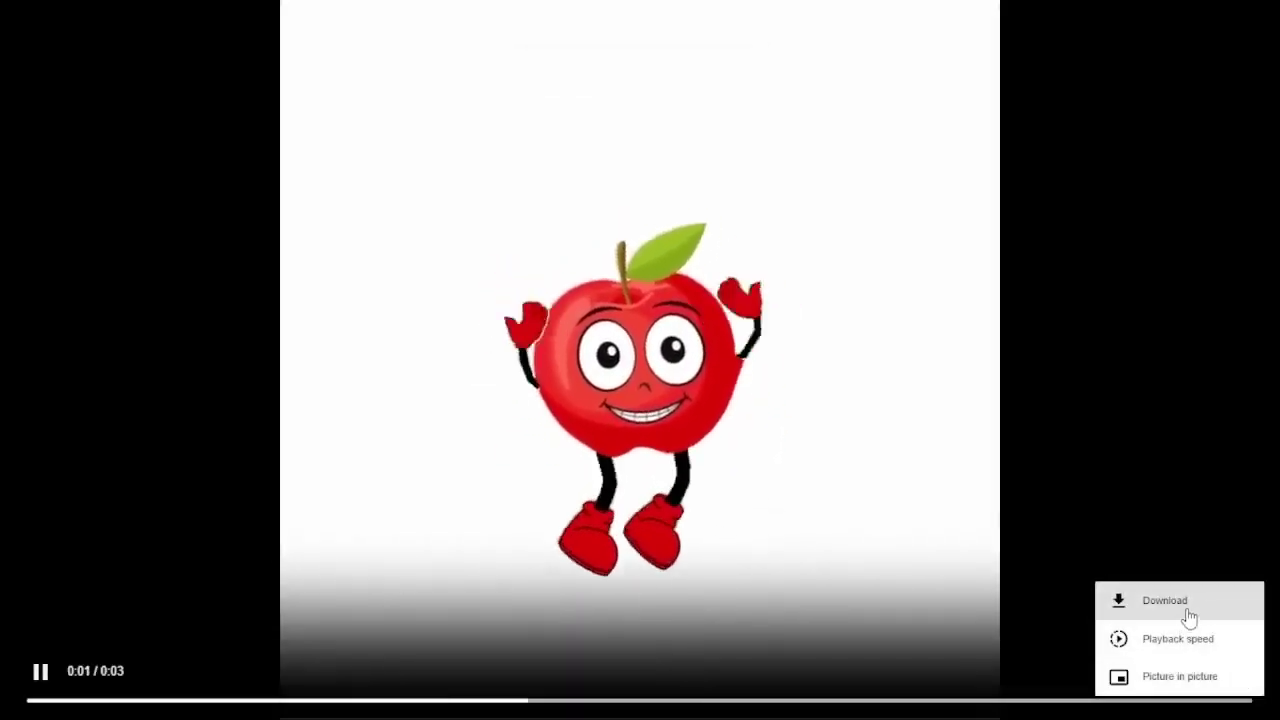
click(1190, 616)
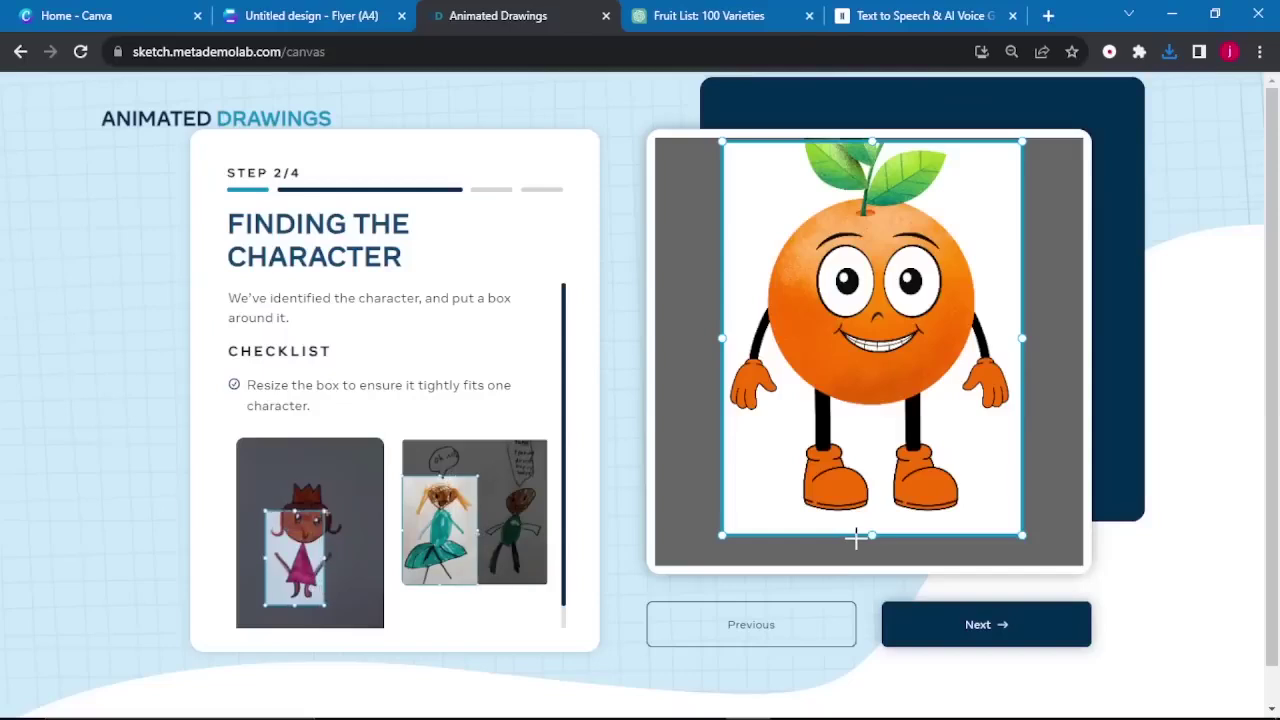
Accept the orange character's bounding box and separation mask, and browse the motions available for it
click(944, 641)
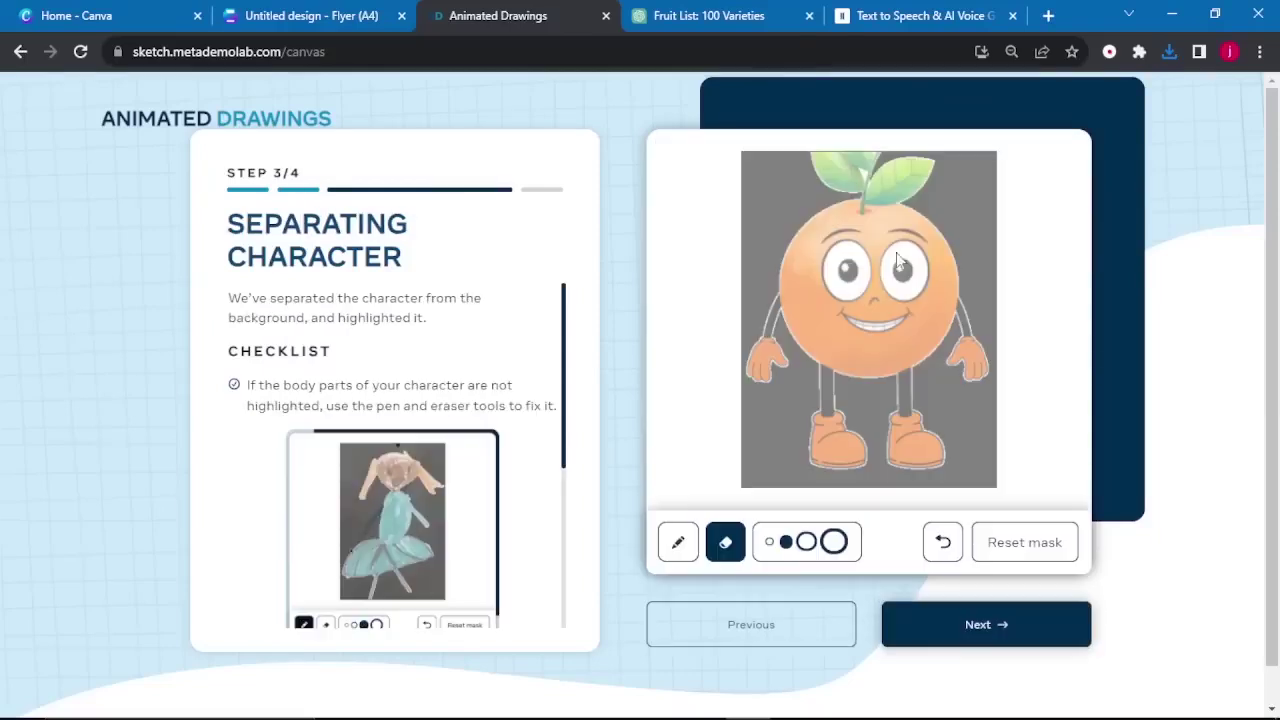
click(955, 625)
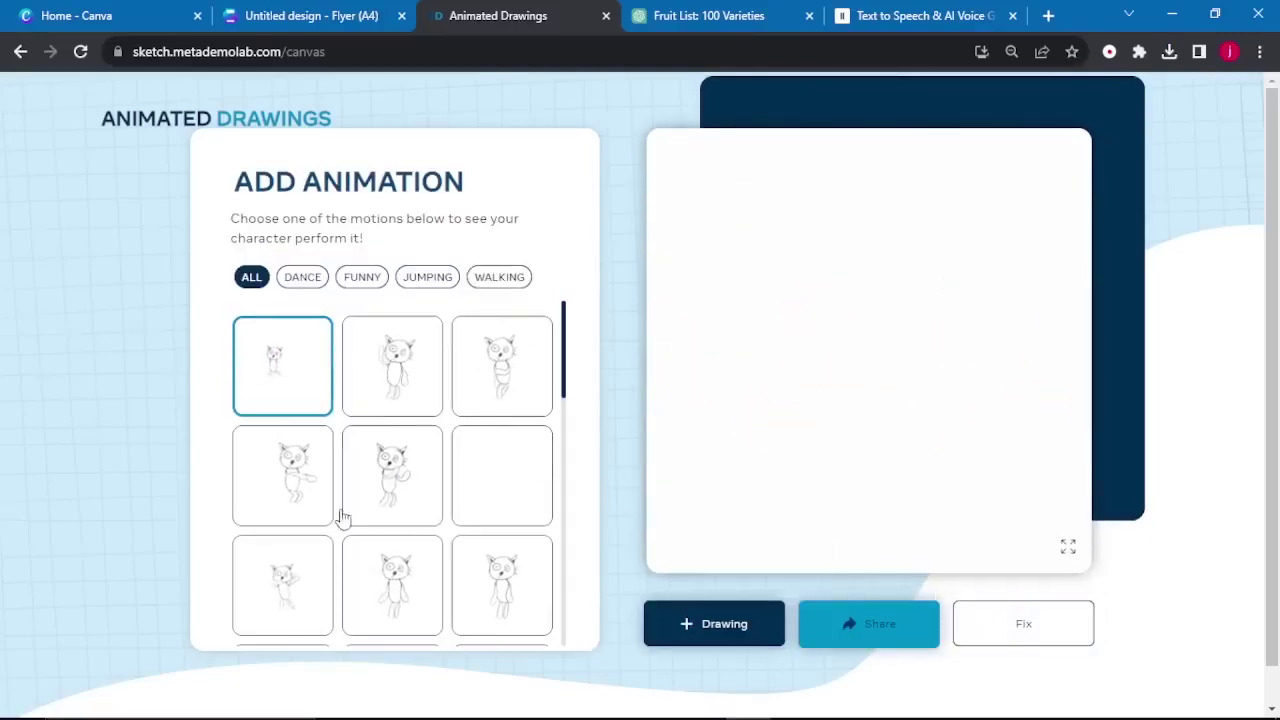
scroll(362, 420, down, 1)
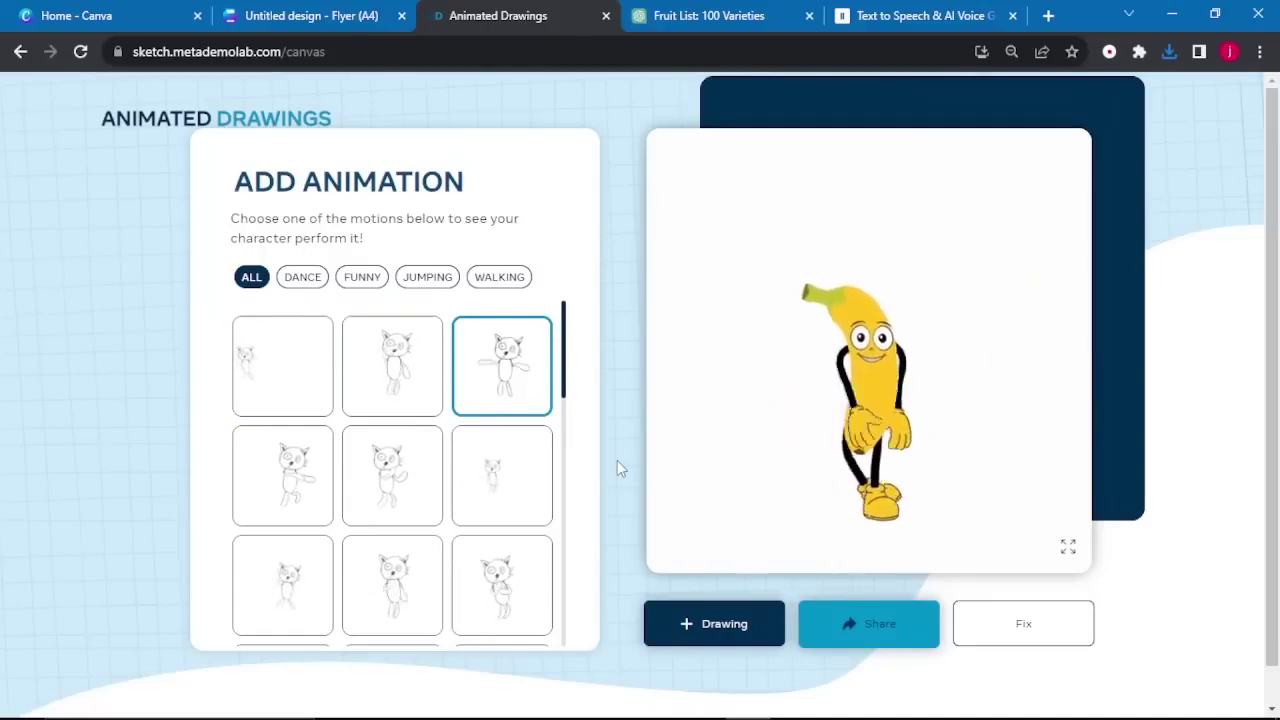
Switch to ElevenLabs and look over the Speech Synthesis page's text-to-speech task, voice settings and text
click(950, 20)
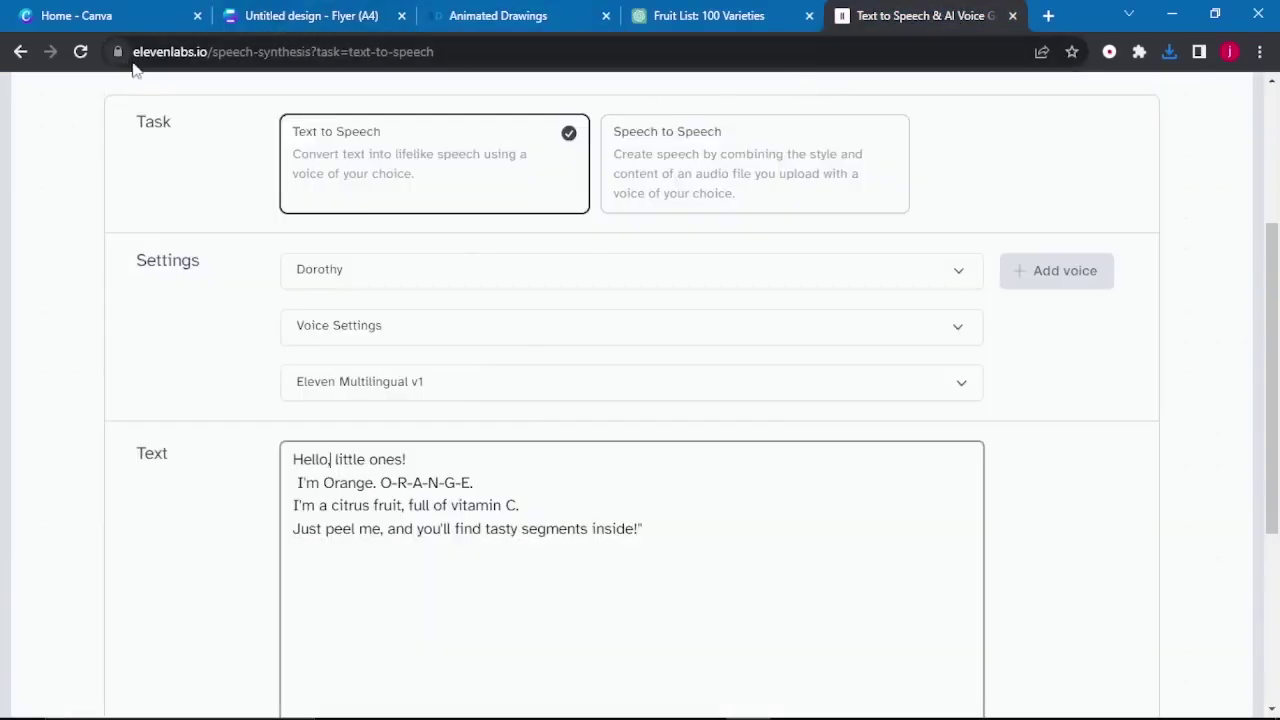
scroll(224, 166, up, 3)
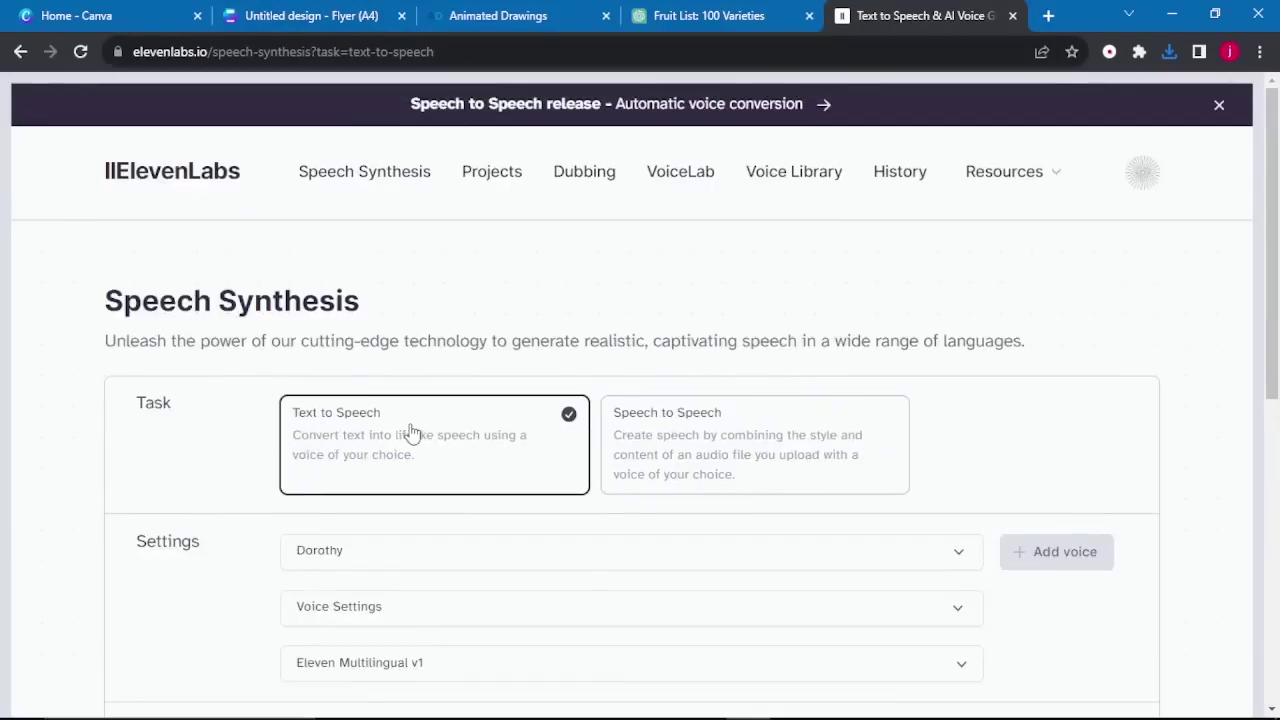
scroll(410, 432, down, 2)
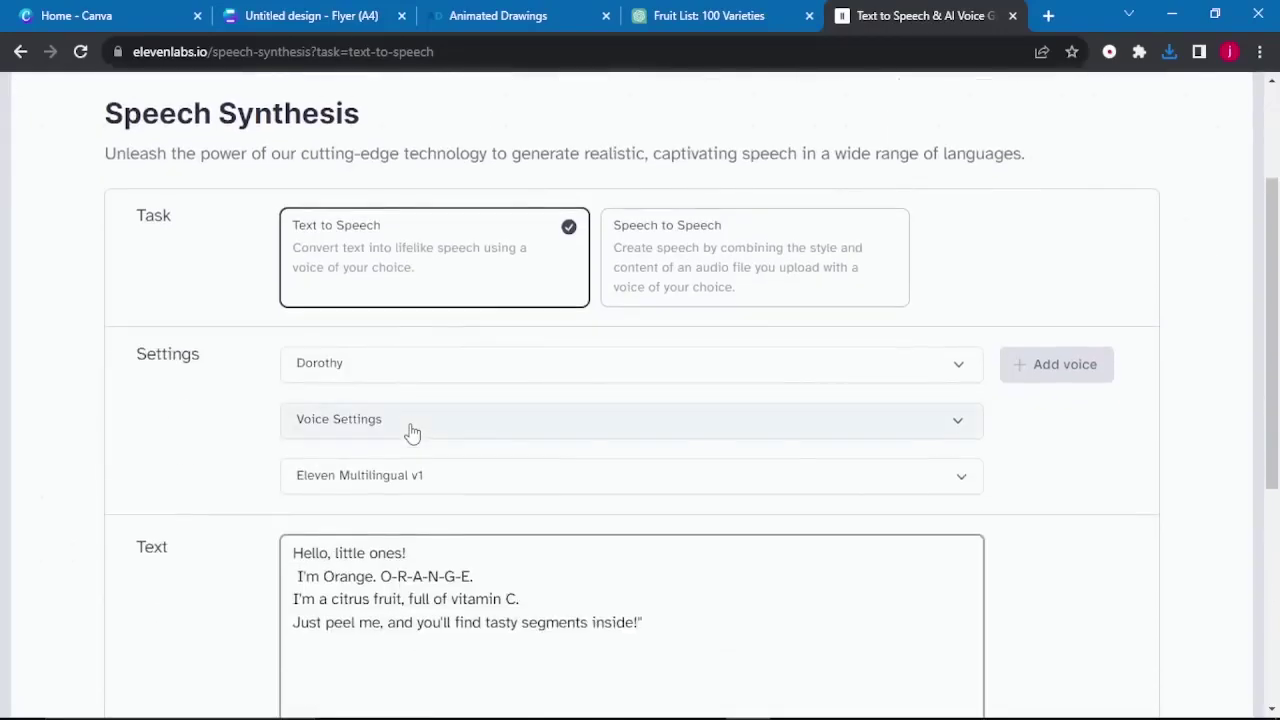
scroll(410, 432, up, 2)
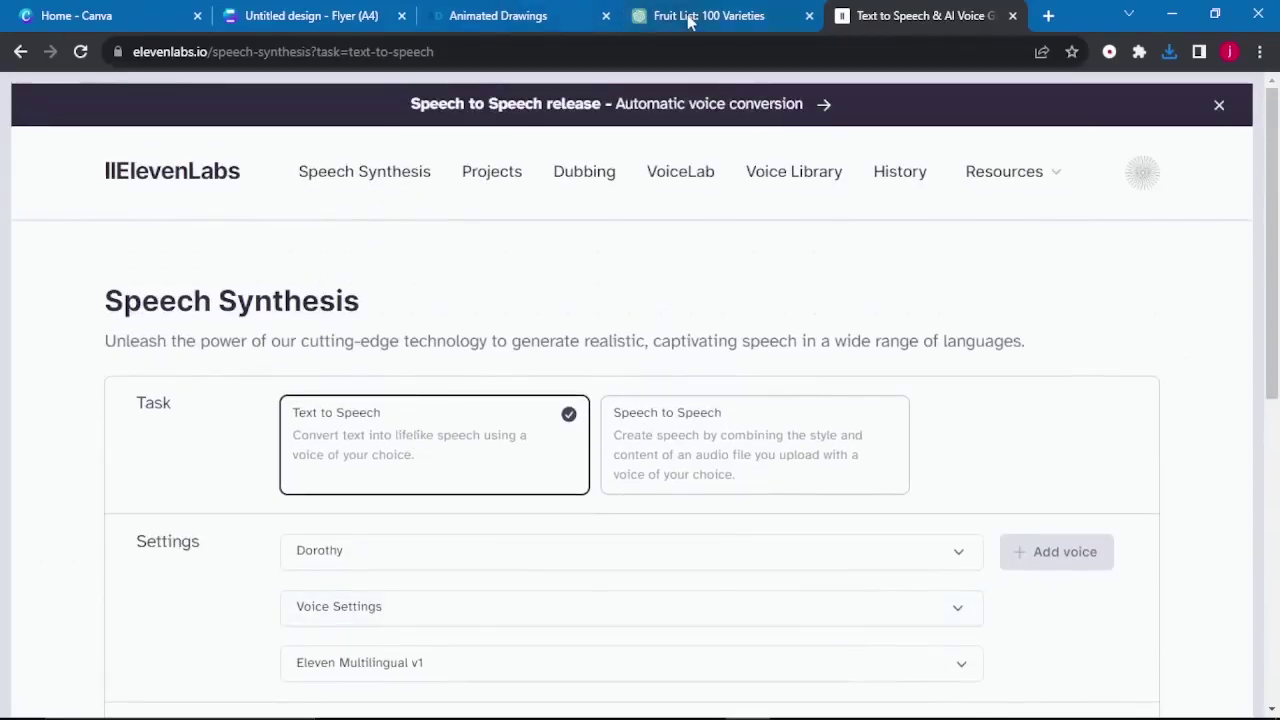
Copy the Apple introduction from the ChatGPT script and paste it over the orange text in ElevenLabs
click(688, 18)
drag(549, 274, 625, 333)
key(ctrl+c)
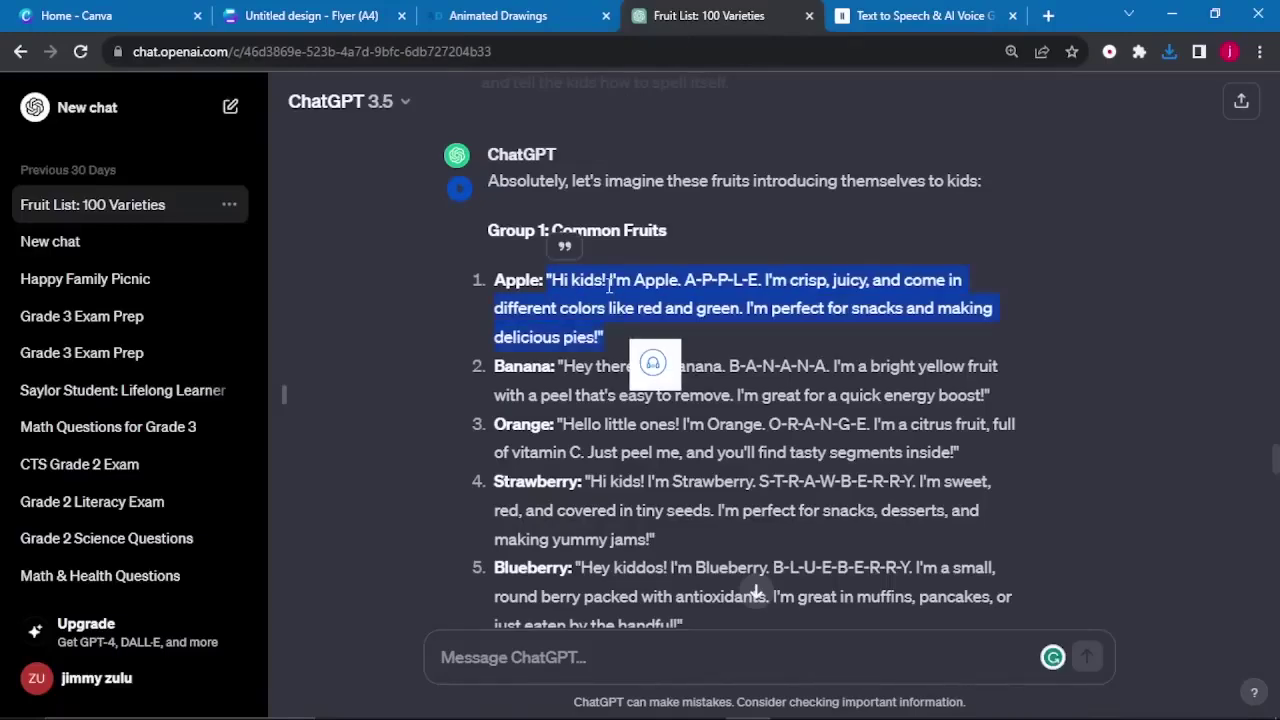
key(ctrl+Tab)
scroll(437, 514, down, 4)
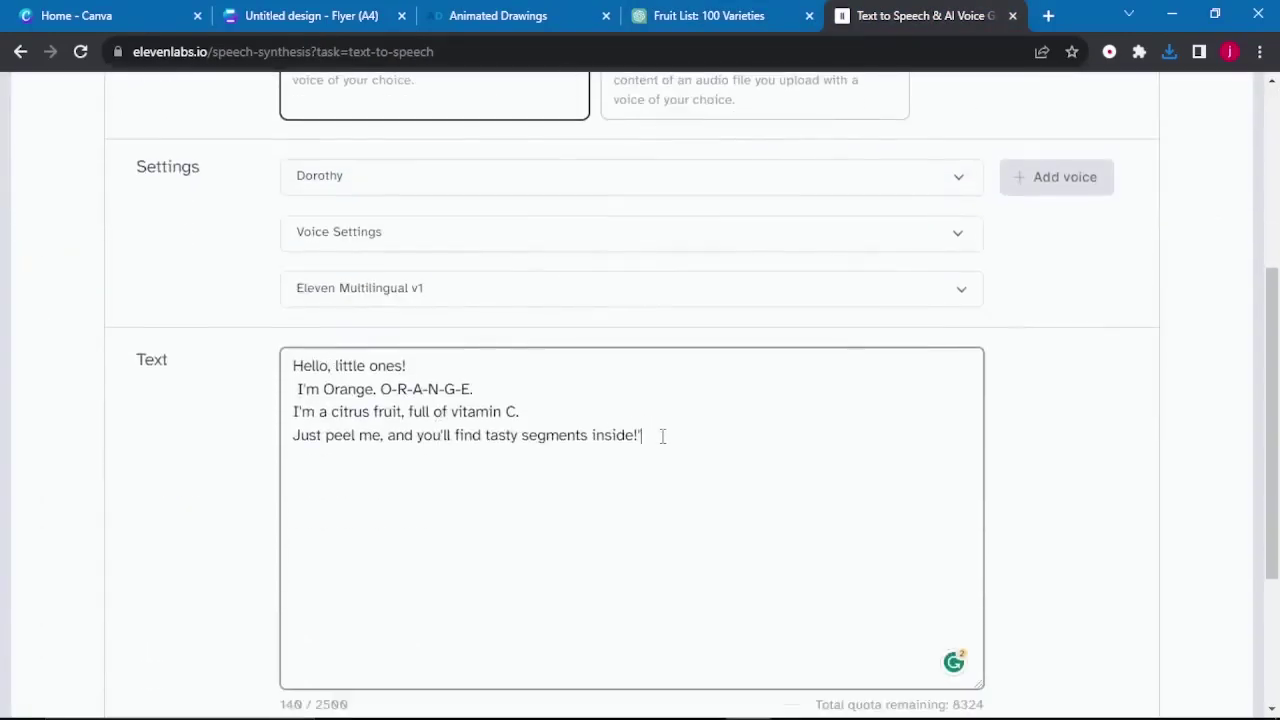
drag(662, 436, 229, 366)
key(ctrl+v)
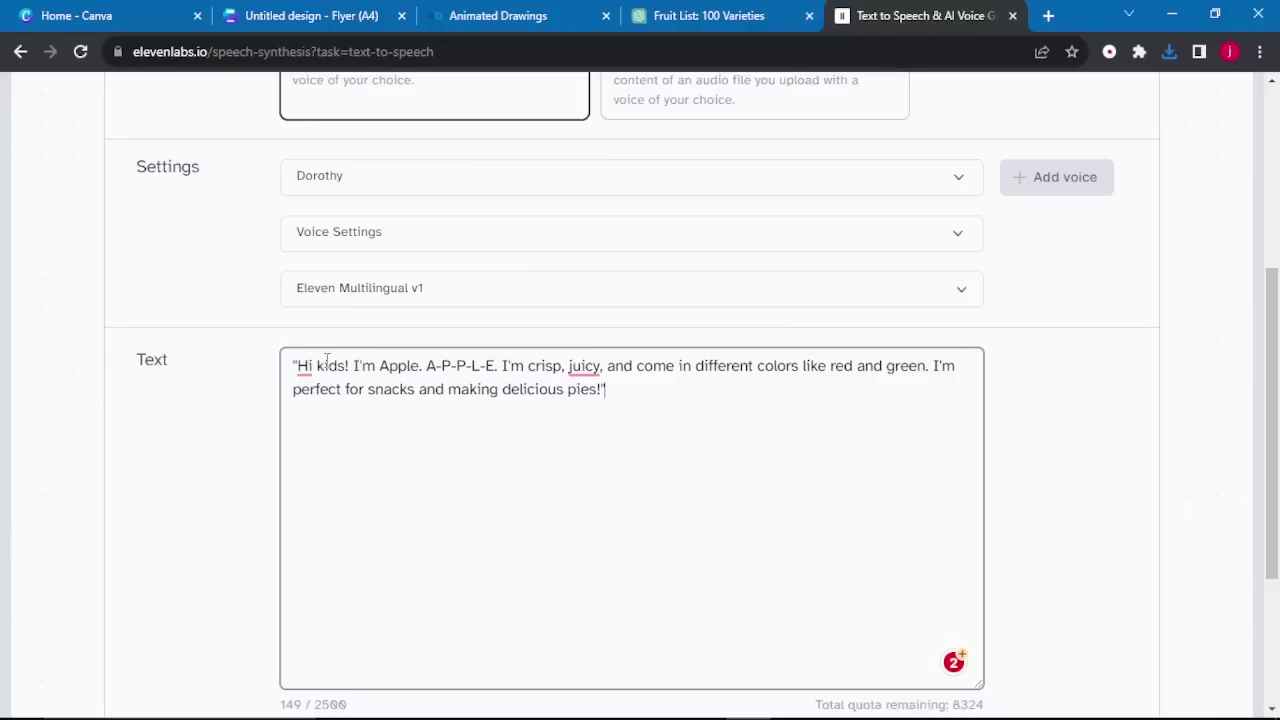
Split the apple script into three spaced lines, changing the wording to "Hi, kids!" and "I'm crisp and juicy and come in different colors"
mouse_move(304, 367)
key(ctrl+a)
text("Hi kids! I'm Apple. A-P-P-L-E.  I'm crisp and juicy and come in different colors like red and green.  I'm perfect for snacks and making delicious pies!")
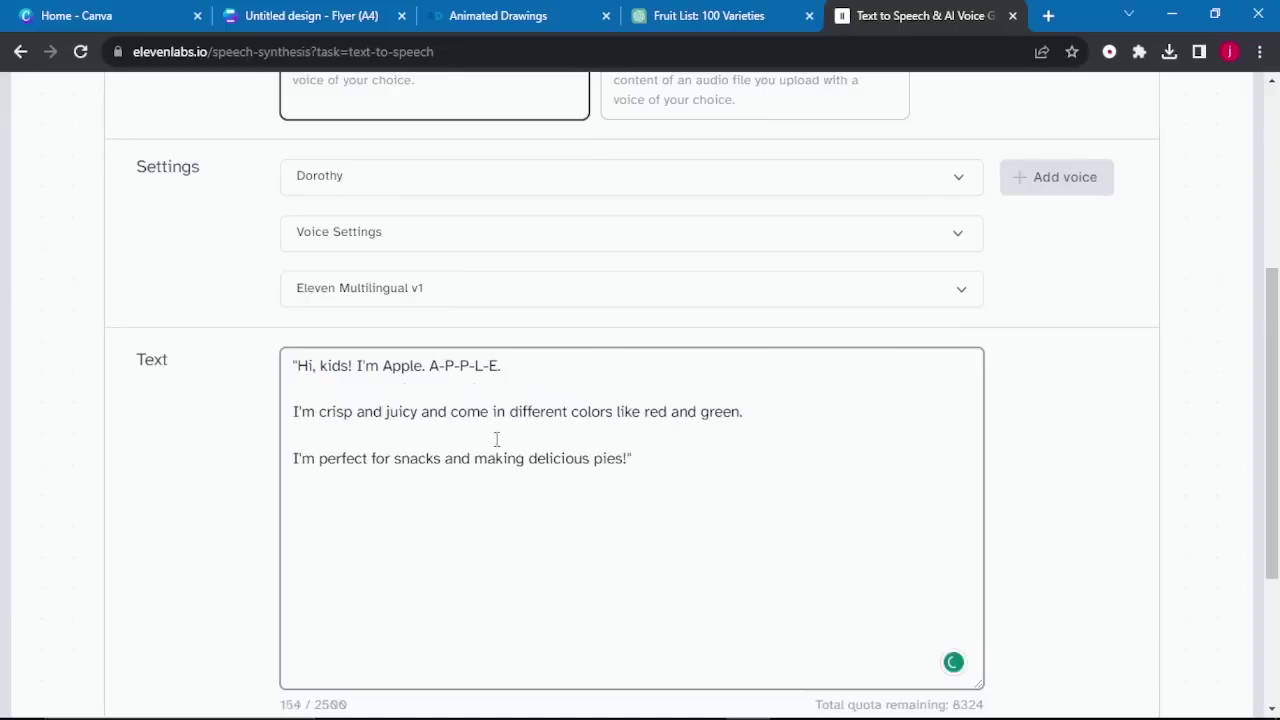
Browse the available voices and set the speech voice to Gigi, tagged American, childish and animation
scroll(494, 437, up, 4)
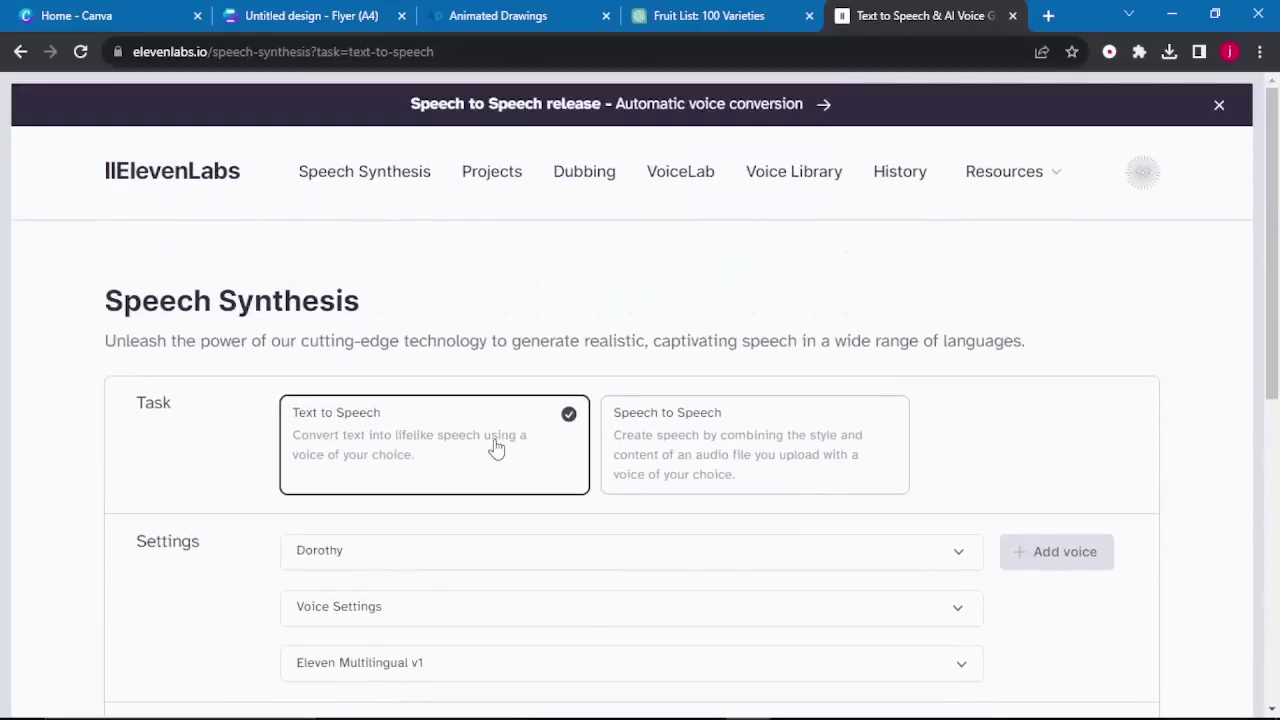
scroll(540, 405, down, 2)
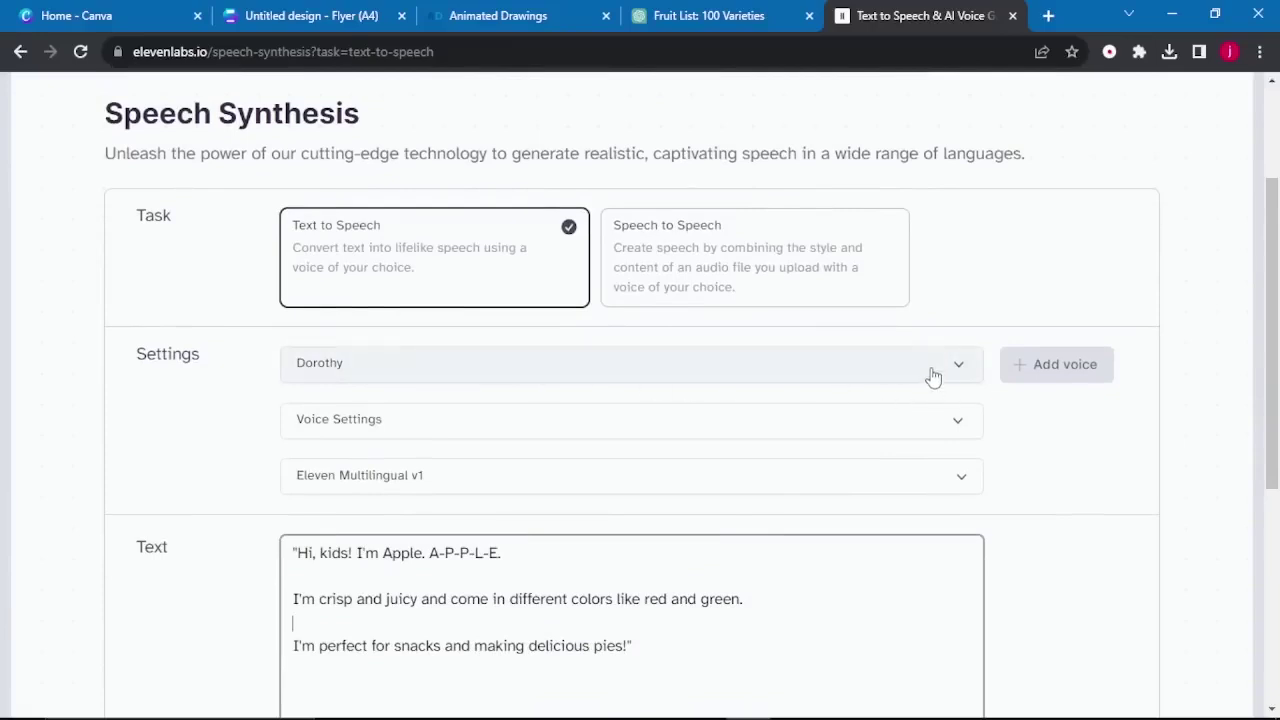
click(960, 366)
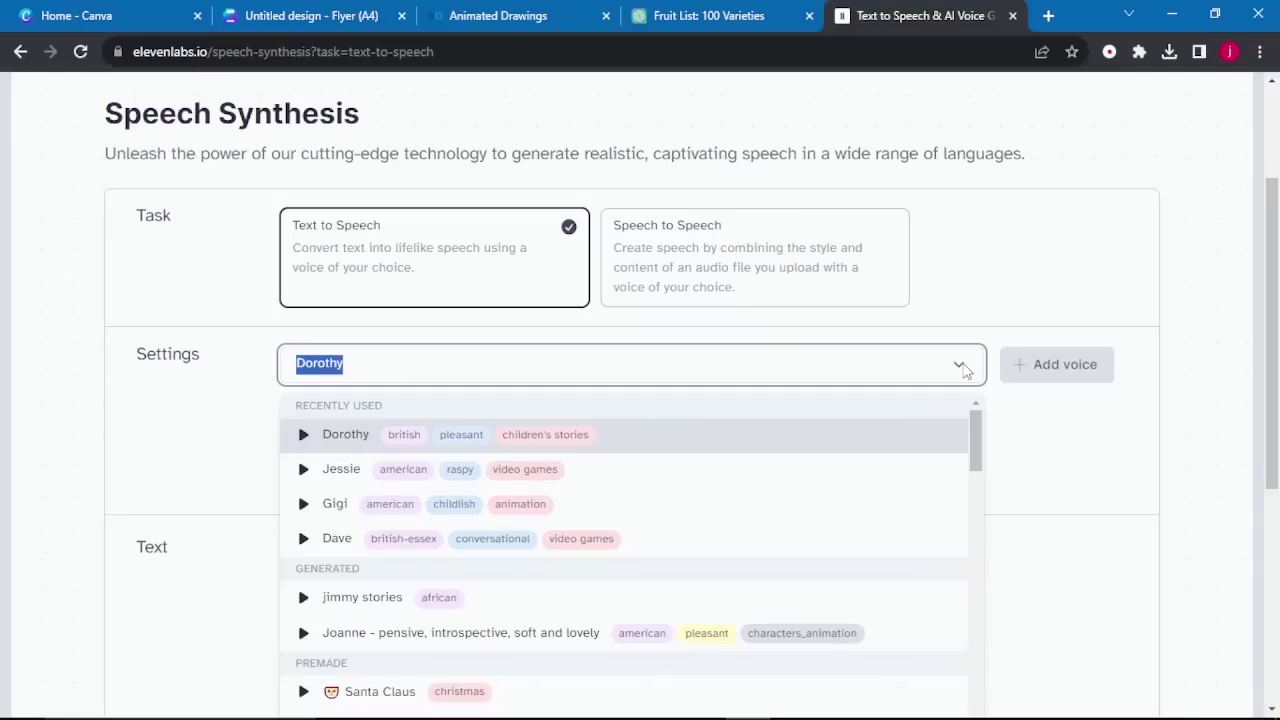
scroll(370, 450, down, 7)
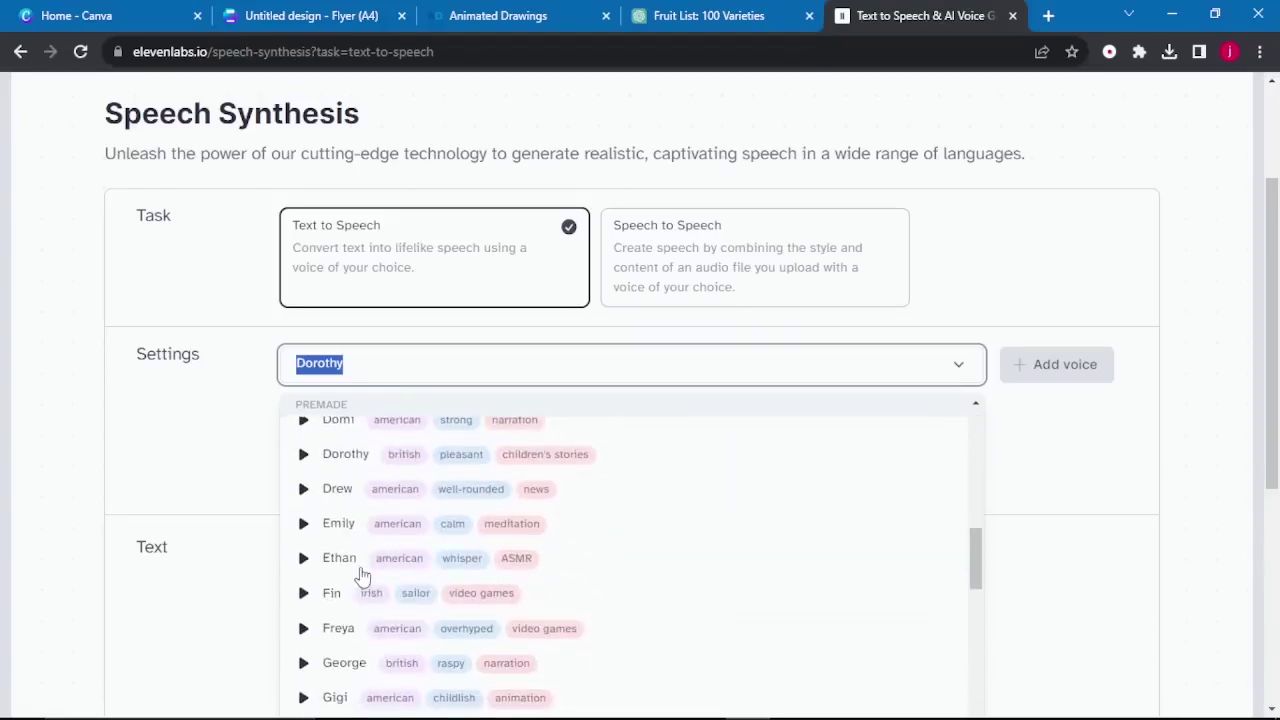
scroll(362, 577, up, 8)
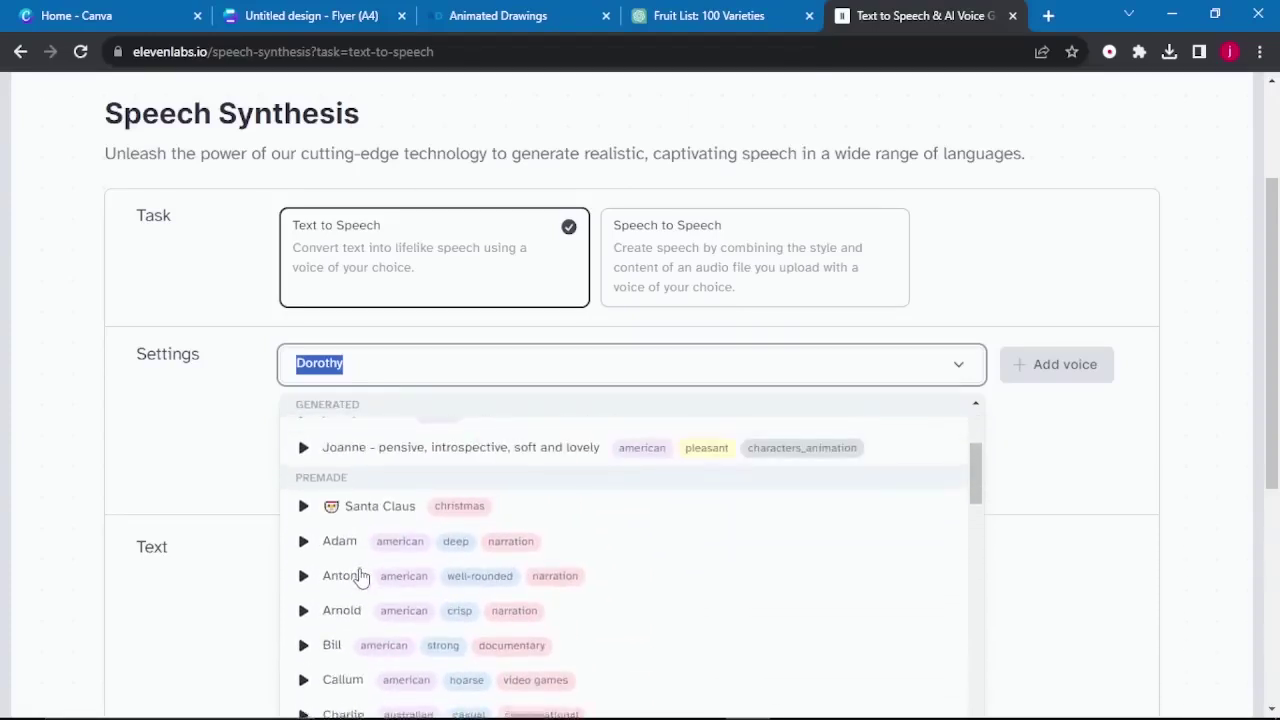
scroll(360, 568, up, 1)
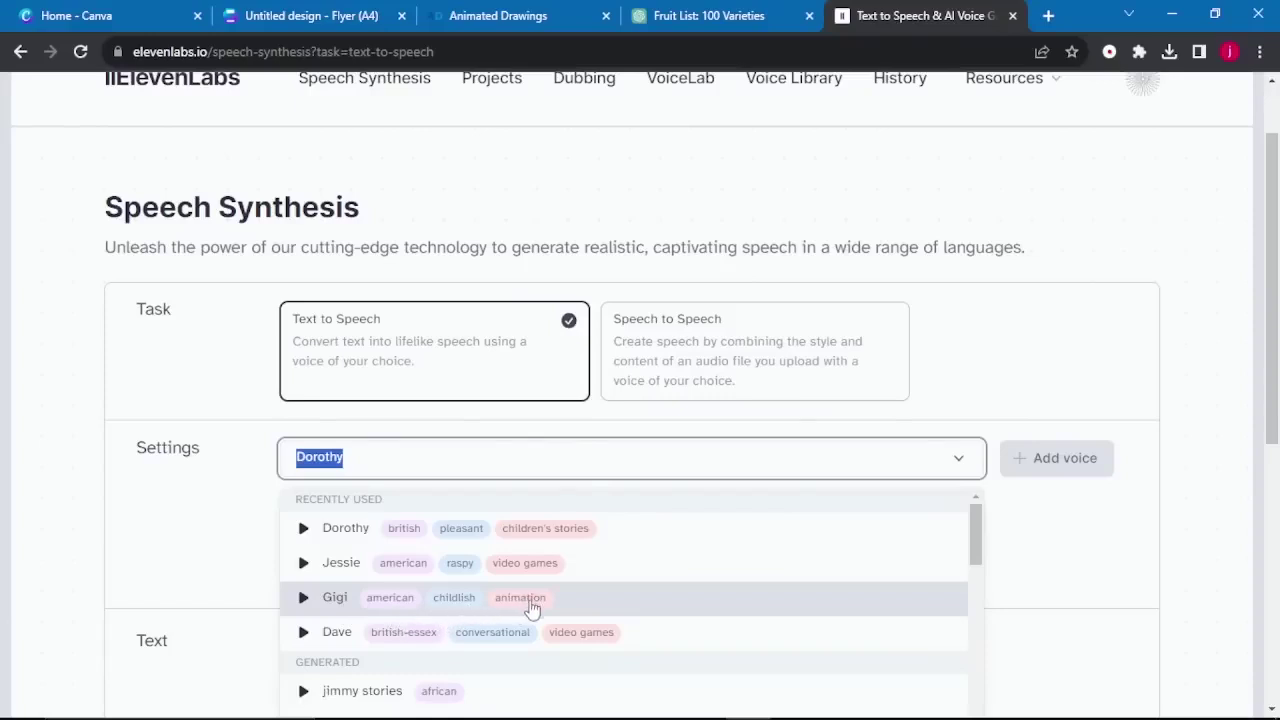
click(379, 600)
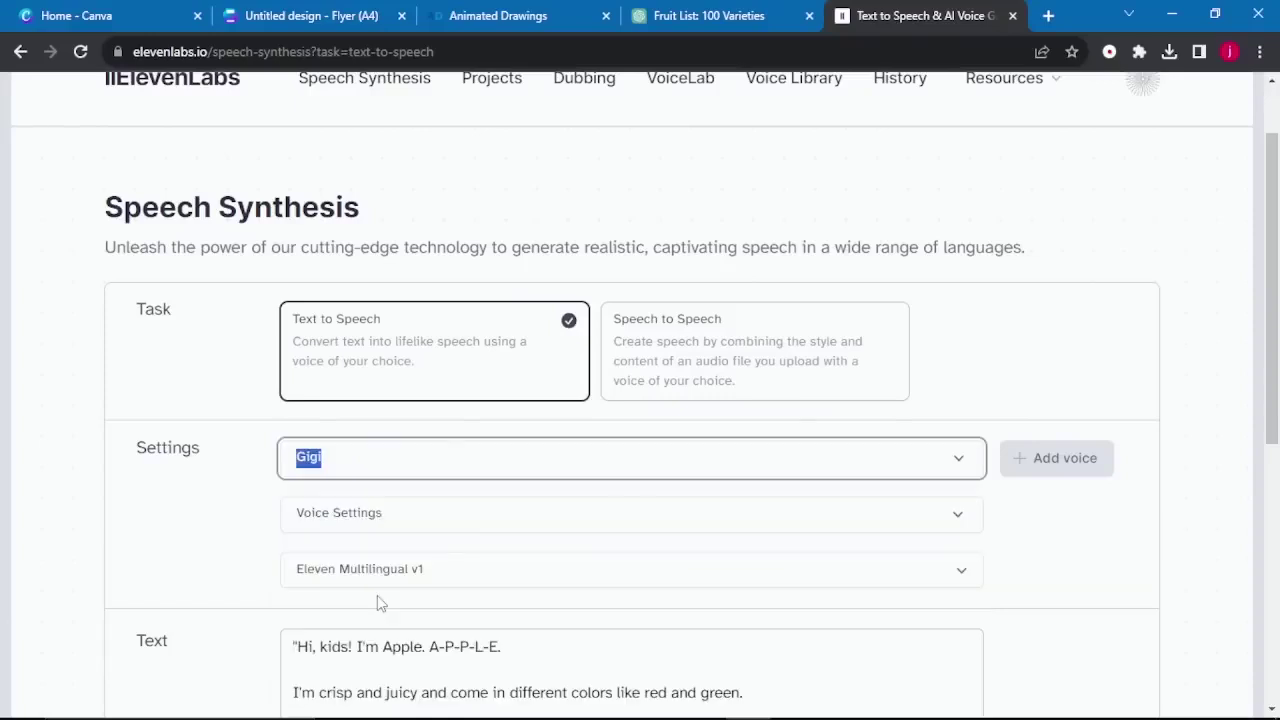
Generate the voice-over from the three-line apple introduction
scroll(434, 569, down, 3)
scroll(434, 569, down, 3)
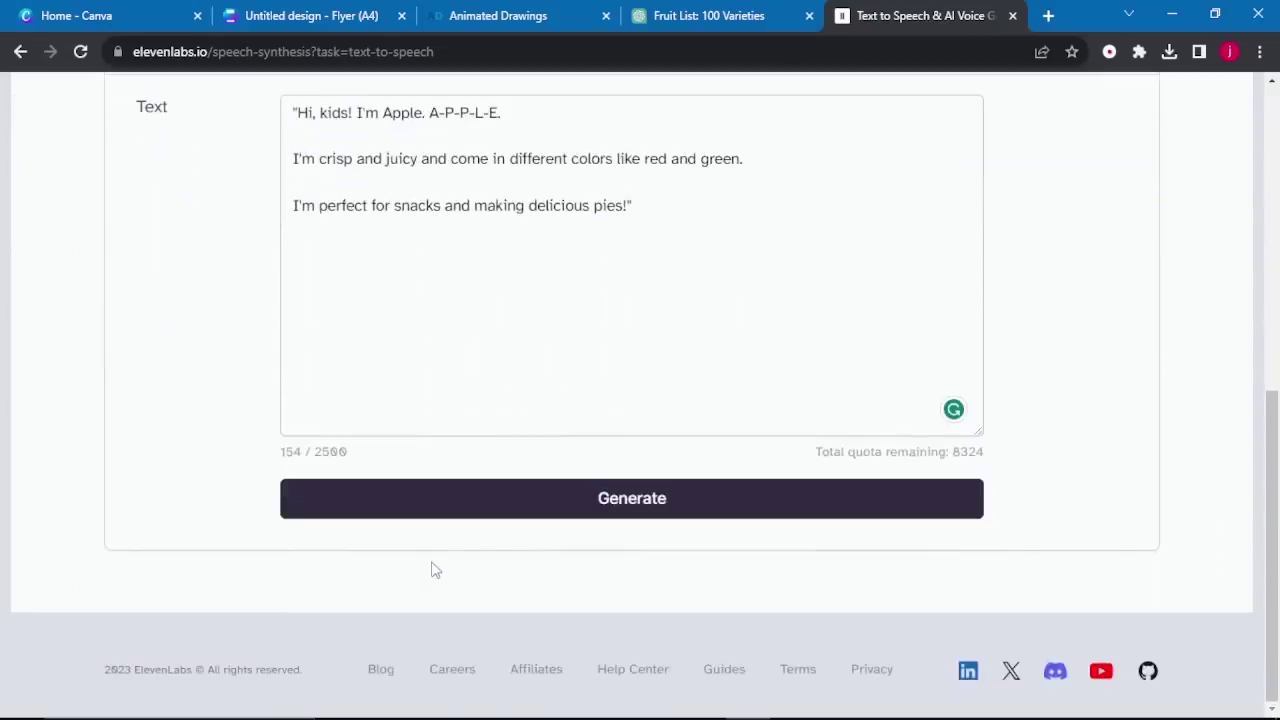
click(571, 514)
scroll(1192, 610, up, 2)
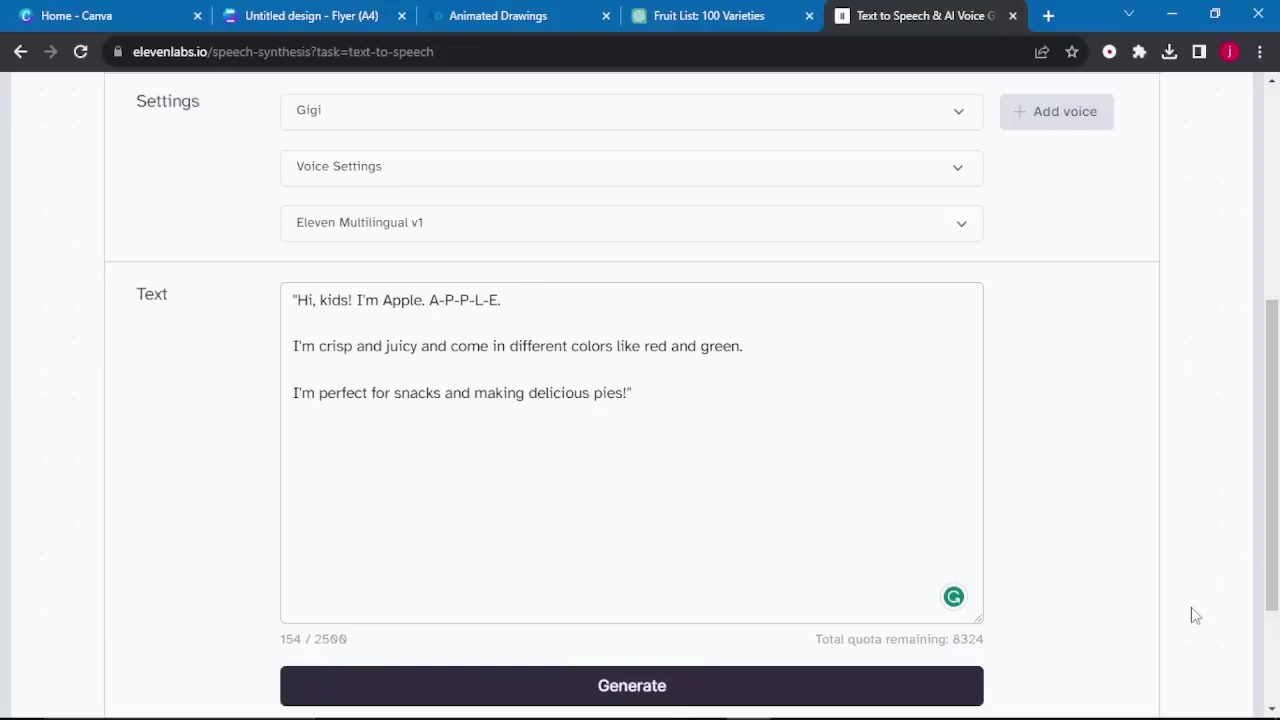
scroll(329, 509, up, 2)
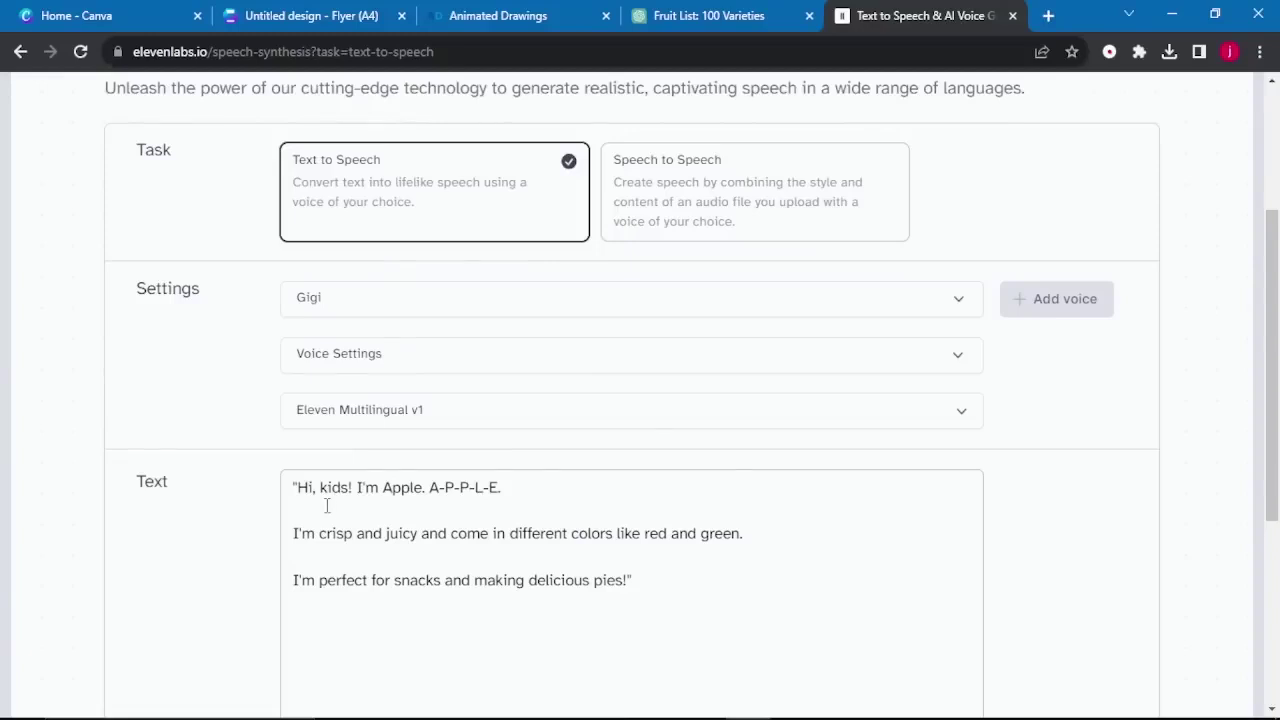
Switch to Canva's home page and create a new blank Video design
click(122, 14)
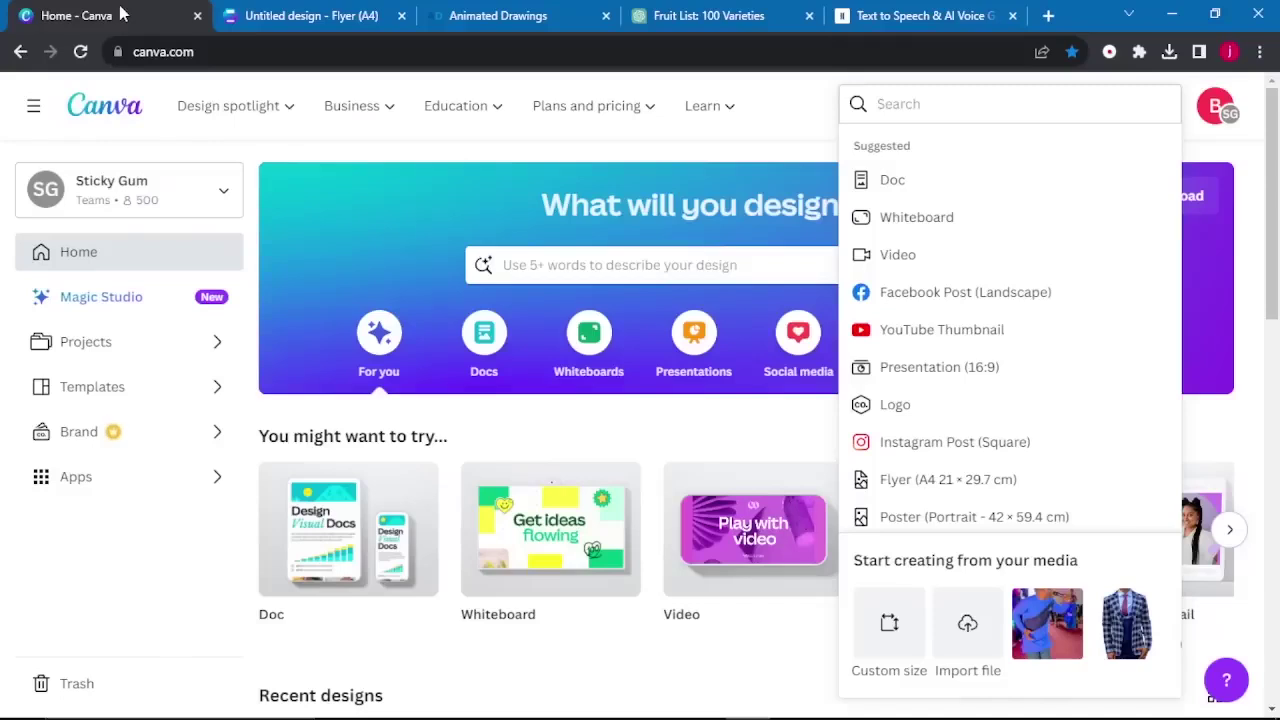
mouse_move(380, 110)
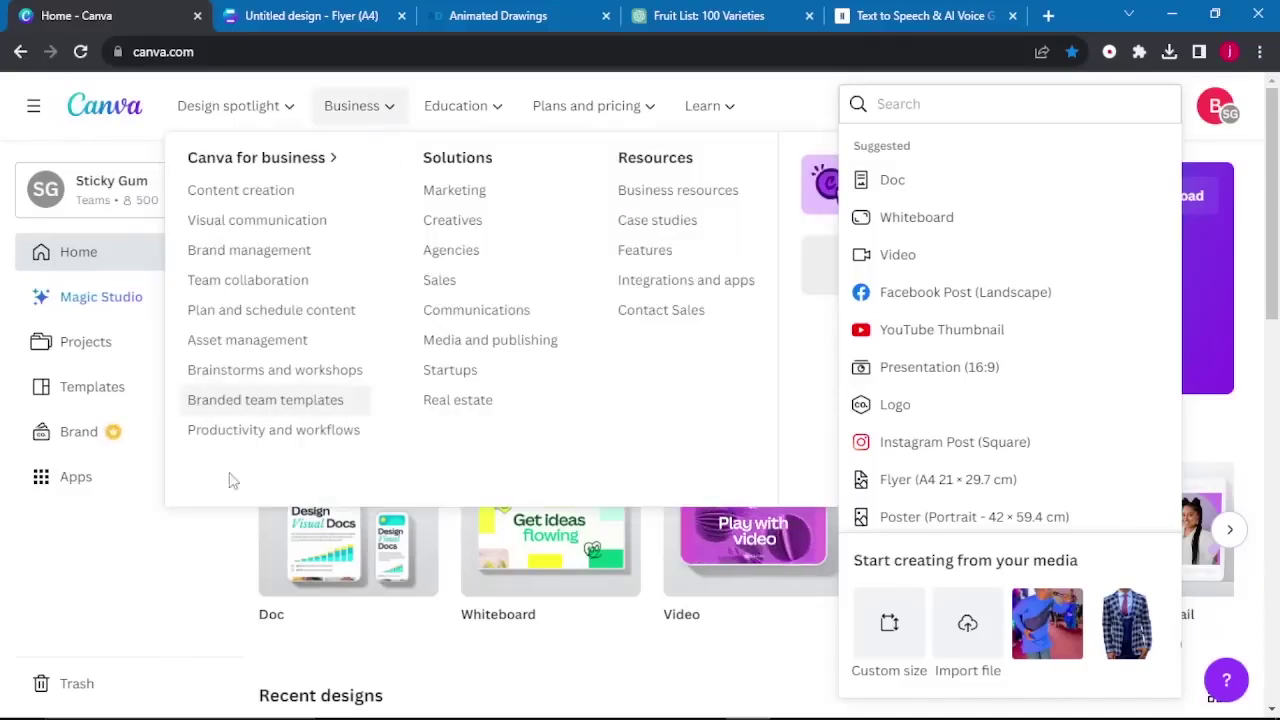
click(197, 565)
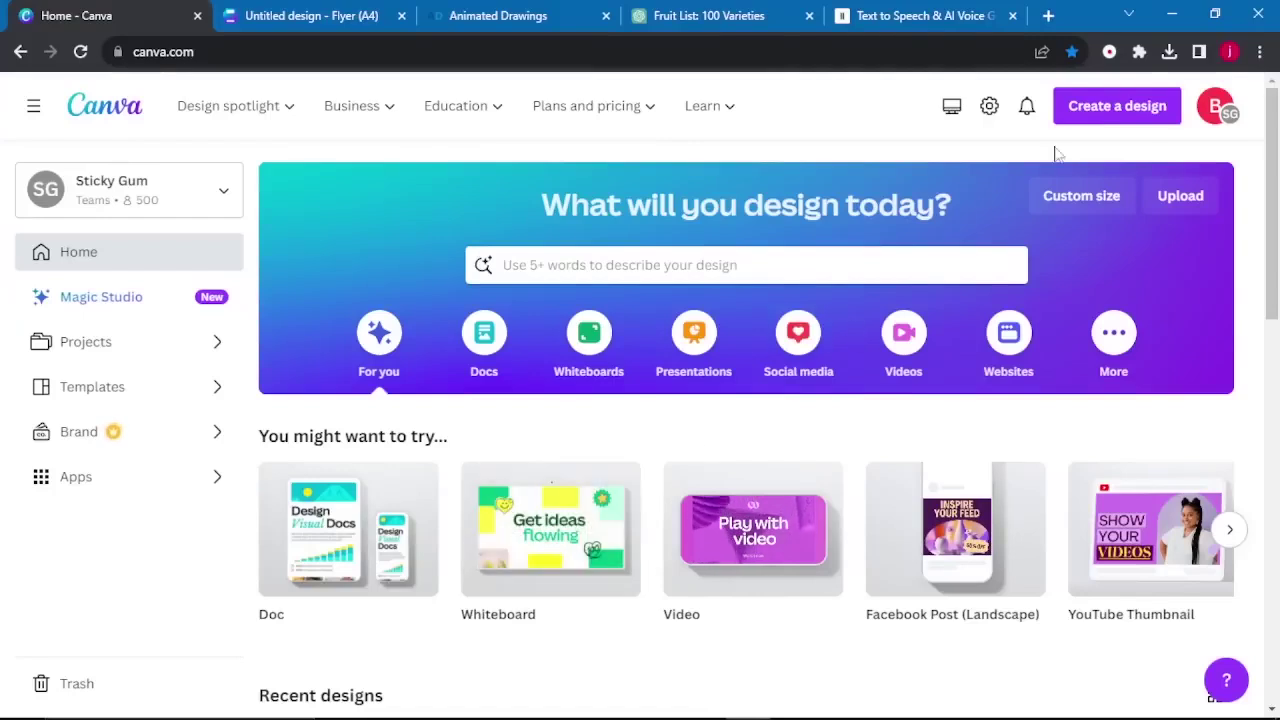
click(1097, 112)
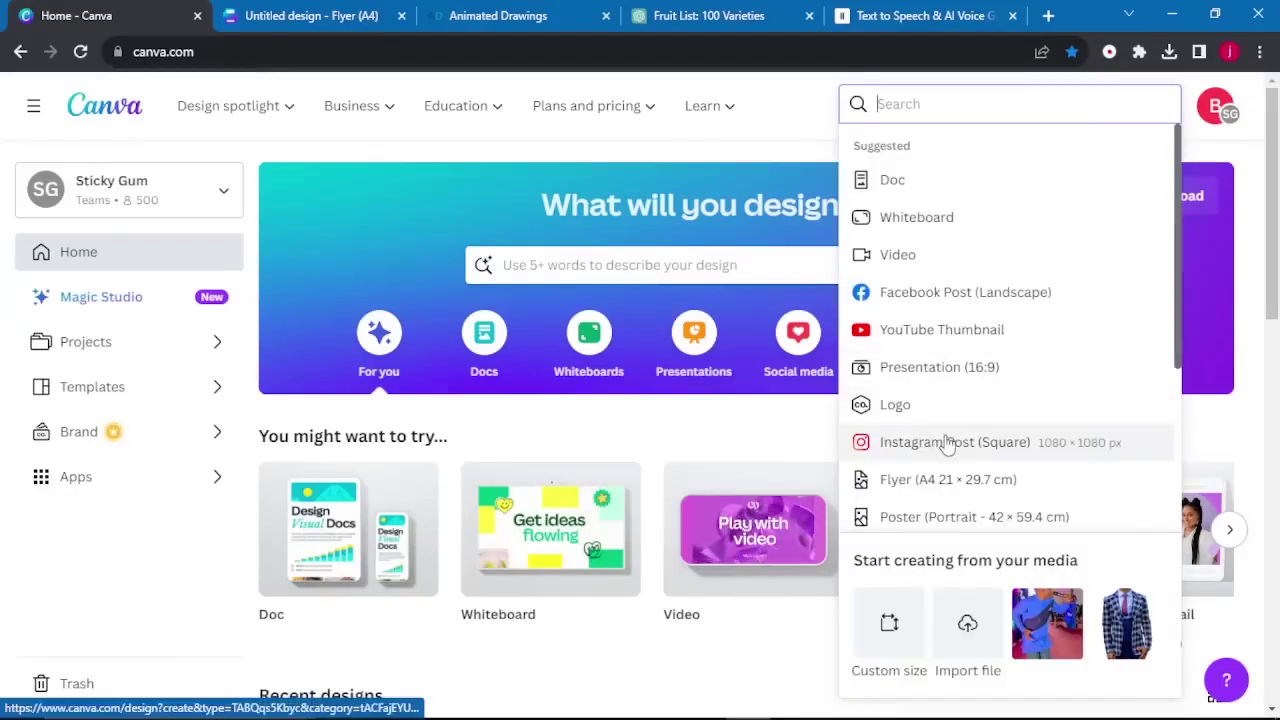
click(895, 254)
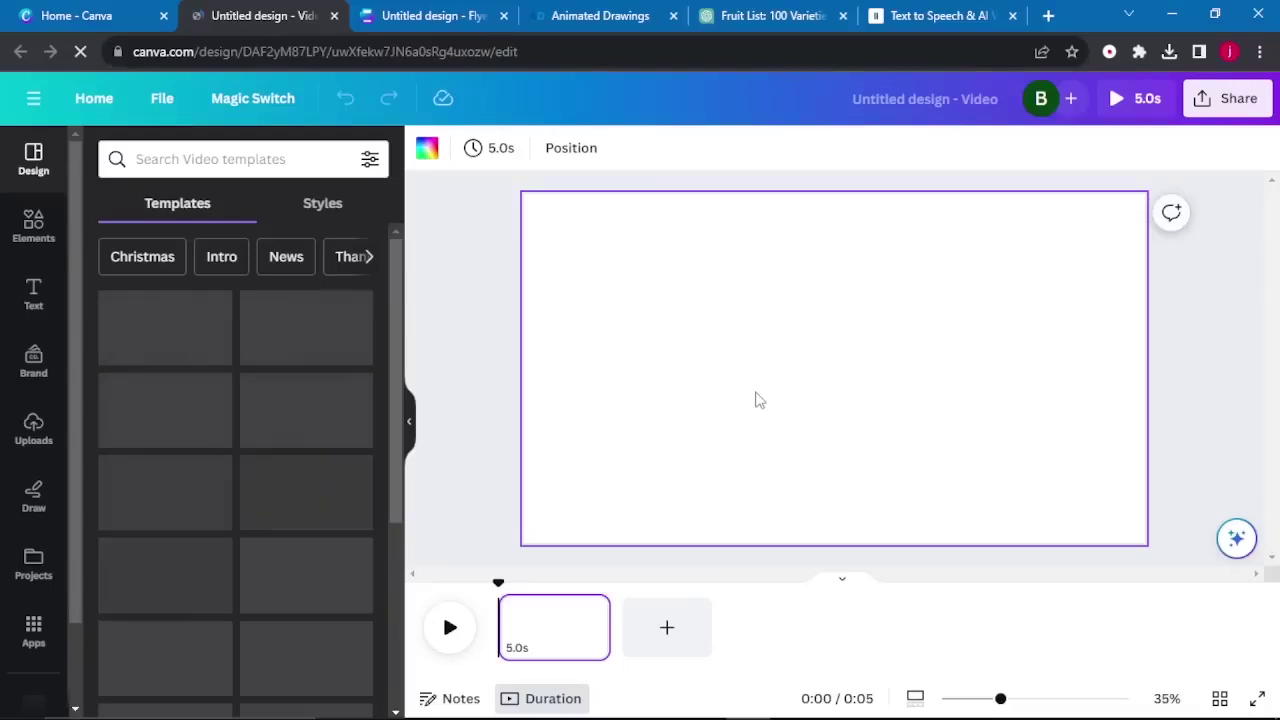
Search the elements for "cartoon background" and fill the page with the graphic of blue sky, clouds and green hills
click(33, 224)
click(173, 160)
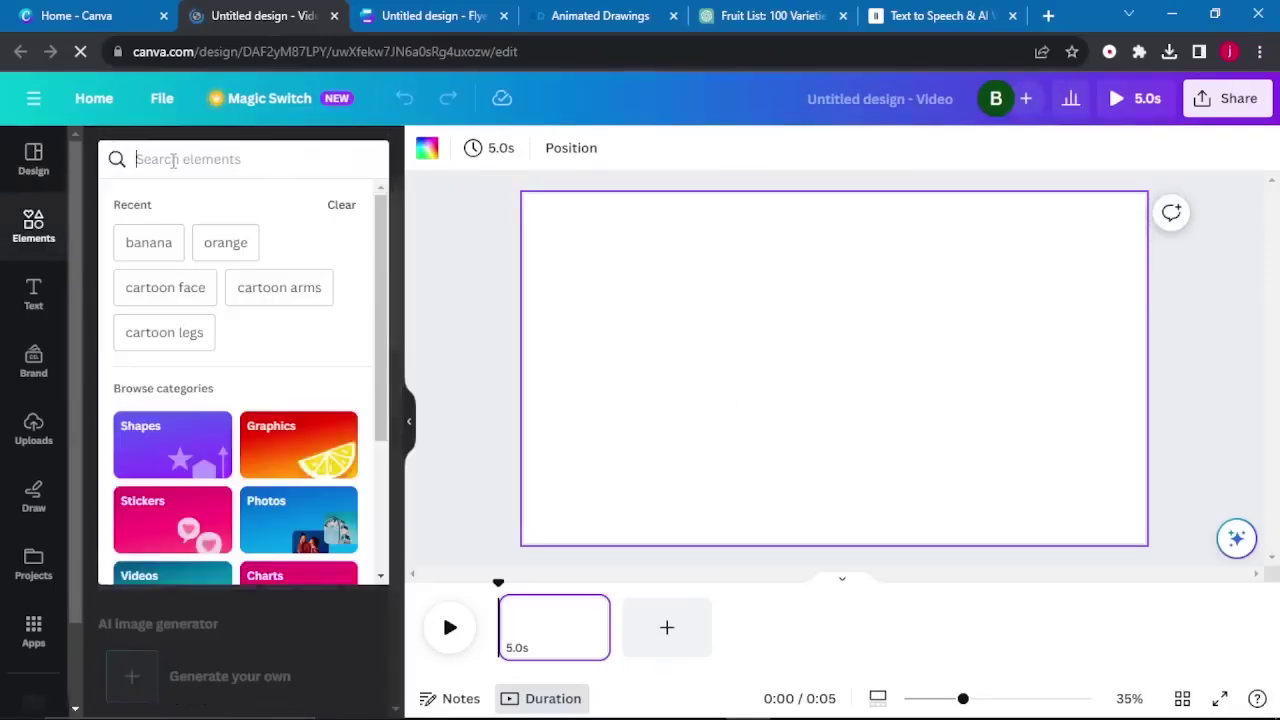
text(cartoon background)
key(Return)
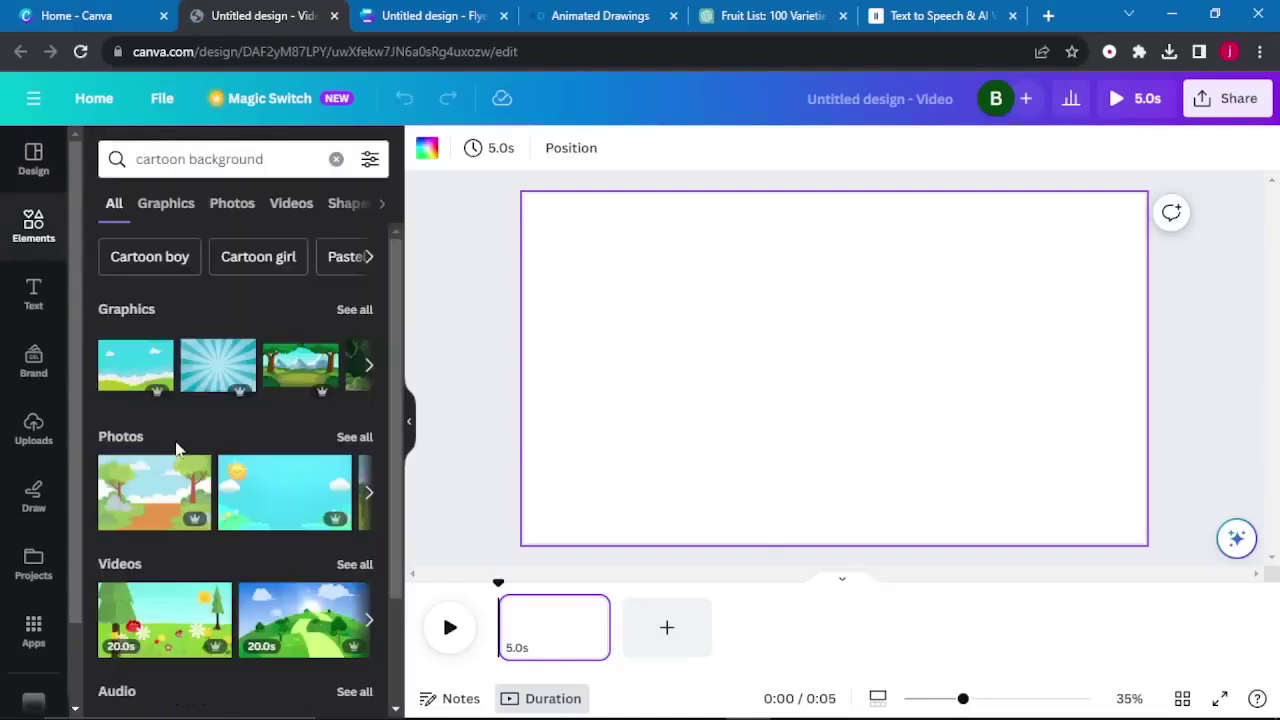
scroll(208, 404, down, 2)
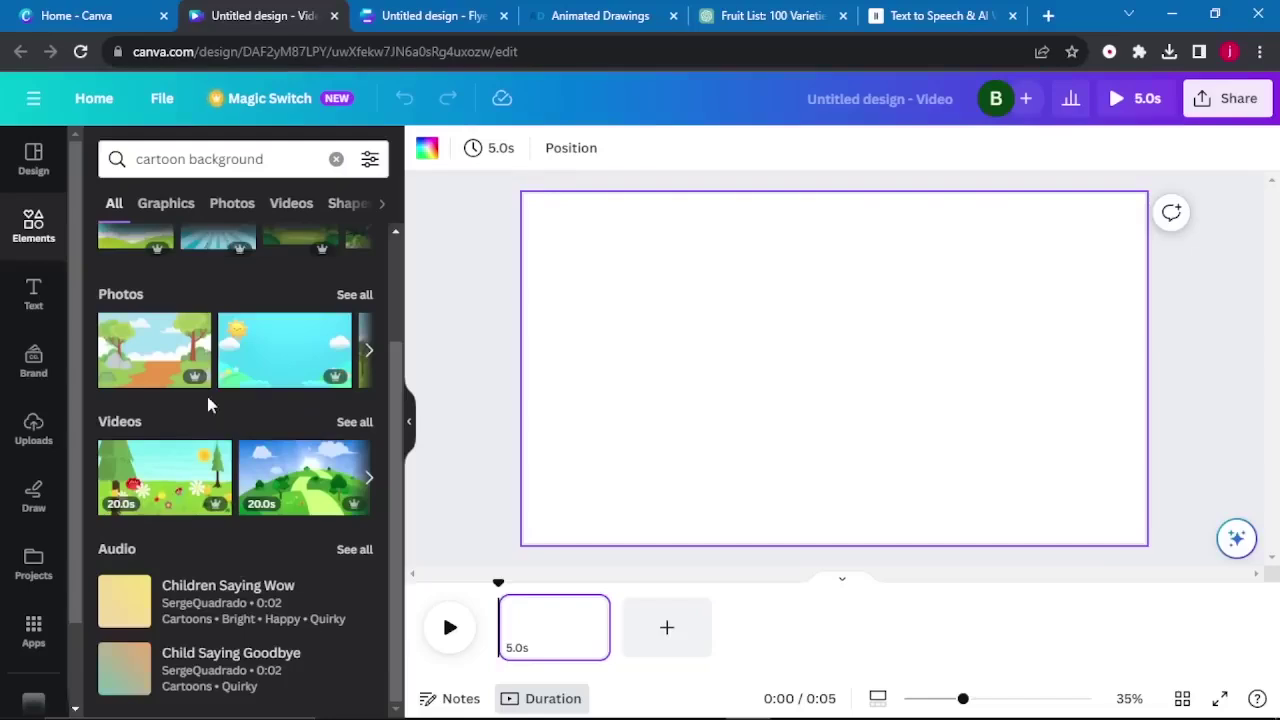
scroll(207, 396, up, 2)
click(135, 375)
drag(765, 399, 659, 359)
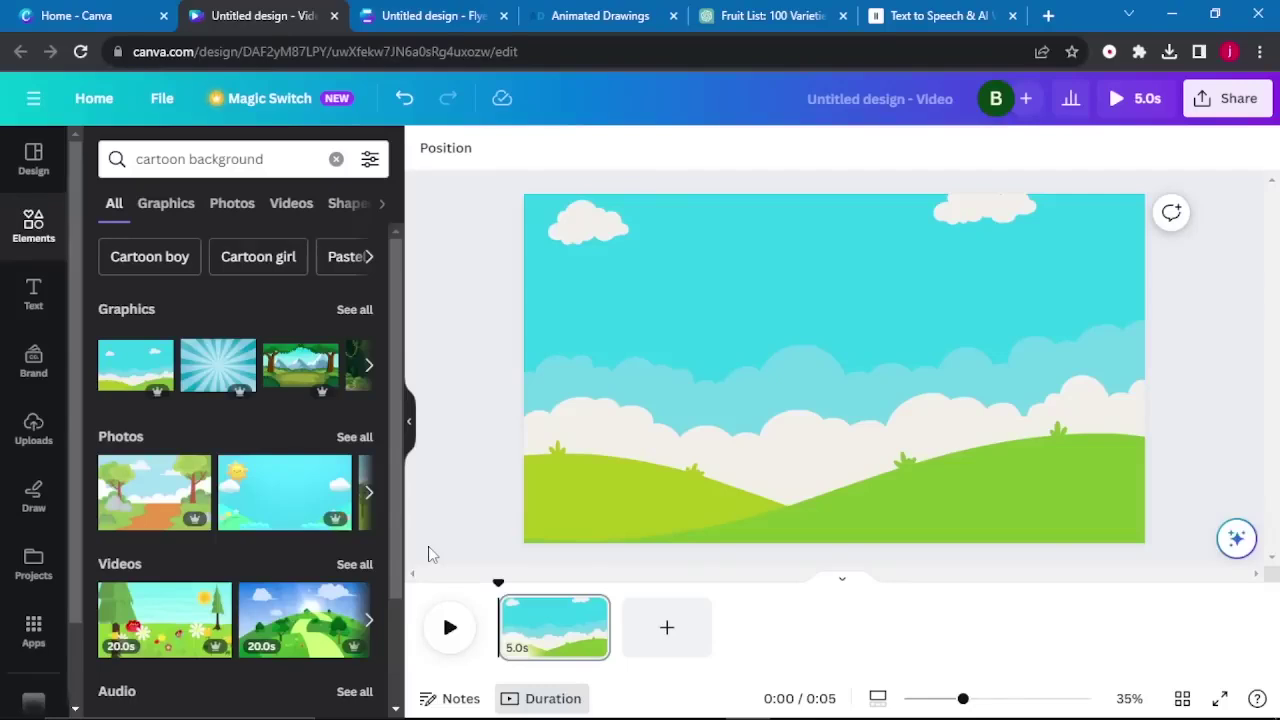
Place the uploaded 17.4-second walking apple video on the page and remove its background
click(33, 430)
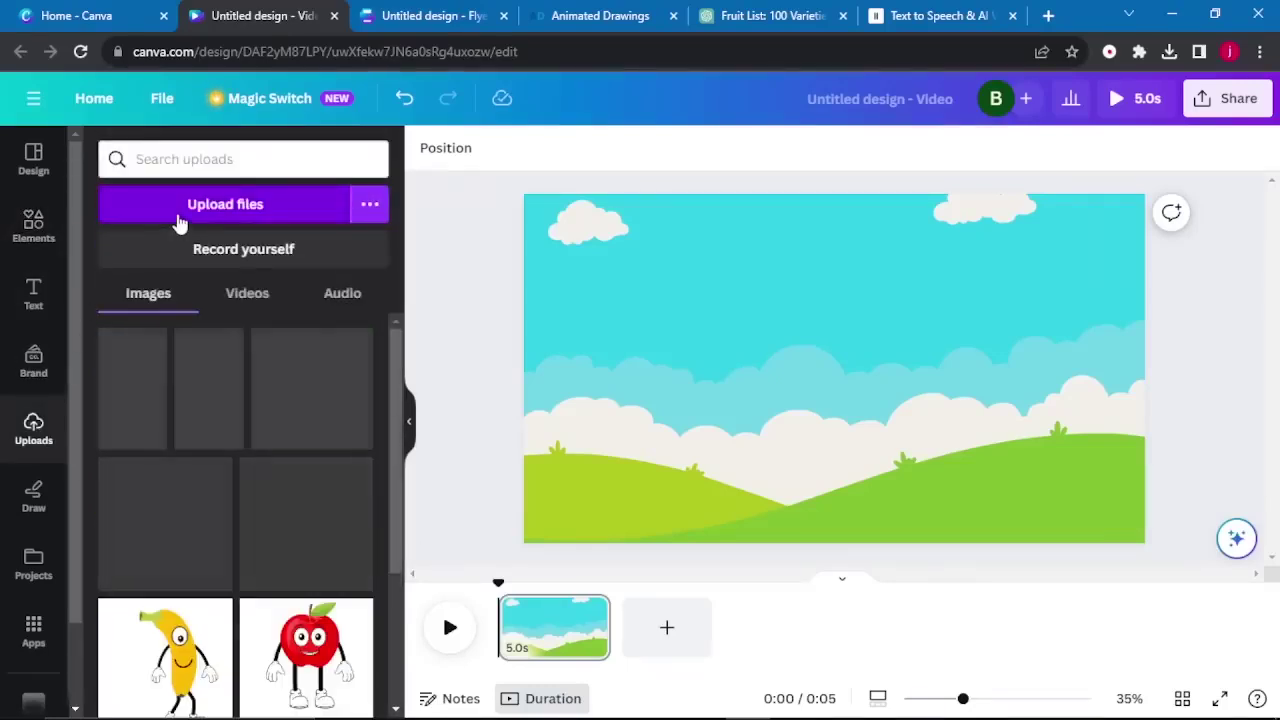
click(177, 220)
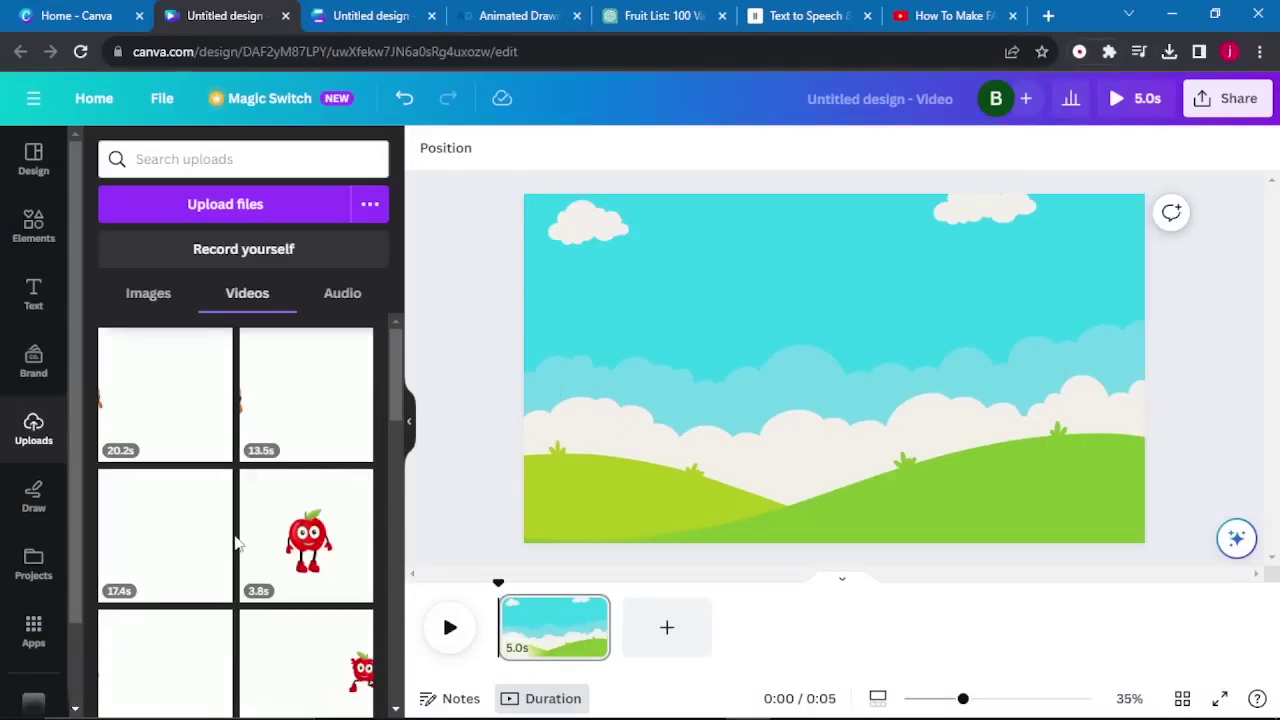
mouse_move(191, 563)
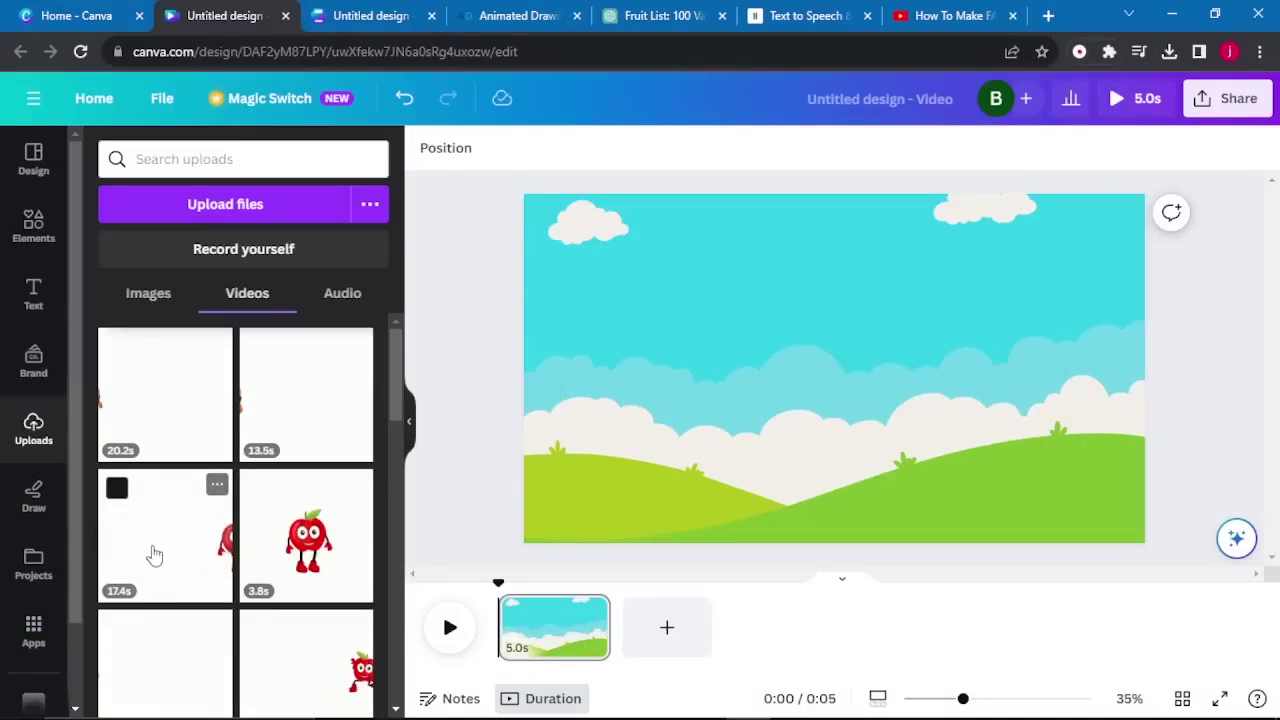
click(155, 557)
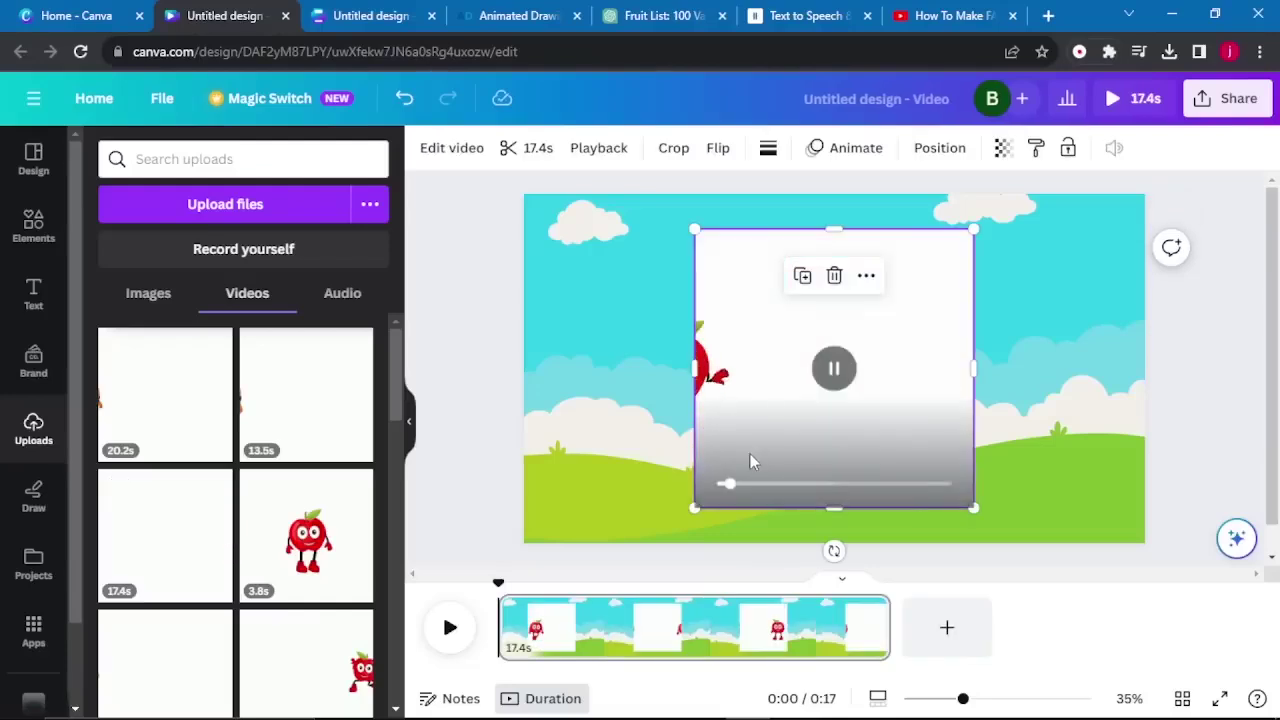
click(834, 368)
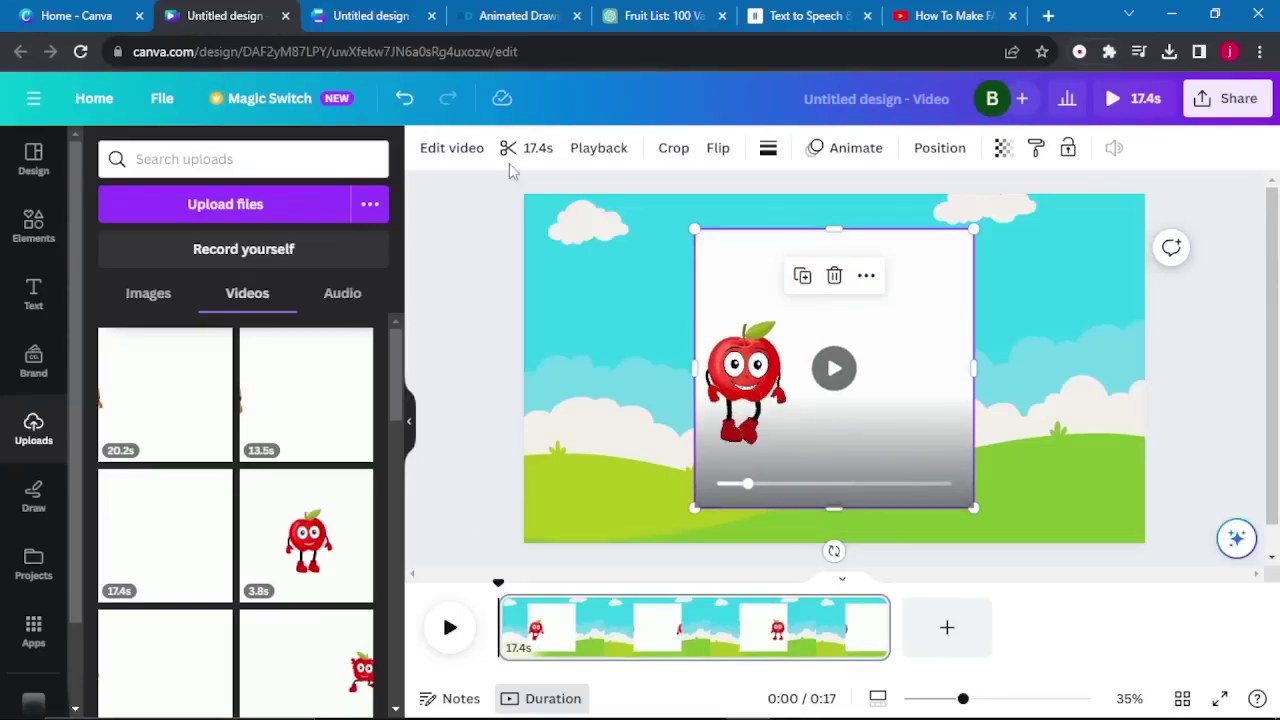
click(443, 160)
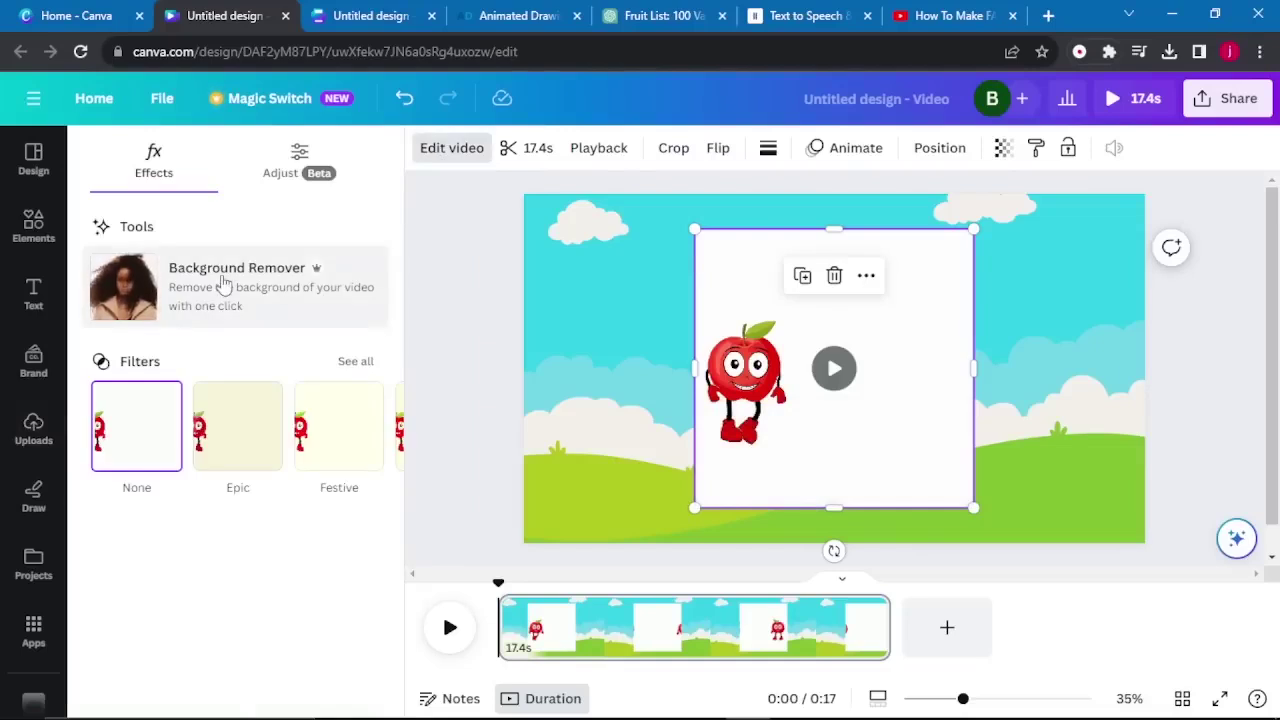
click(836, 441)
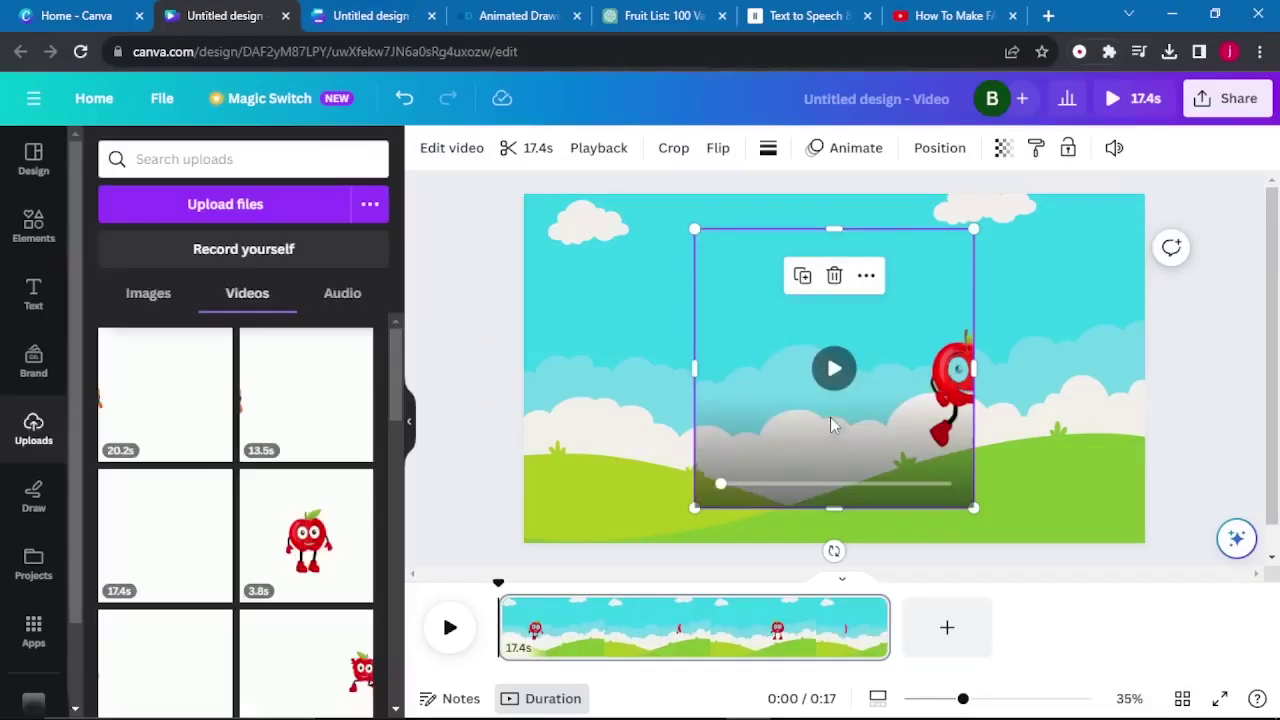
Crop the empty area above the apple, then enlarge and reposition the apple video so it covers most of the scene
drag(834, 230, 842, 316)
drag(974, 406, 1080, 420)
drag(957, 414, 748, 437)
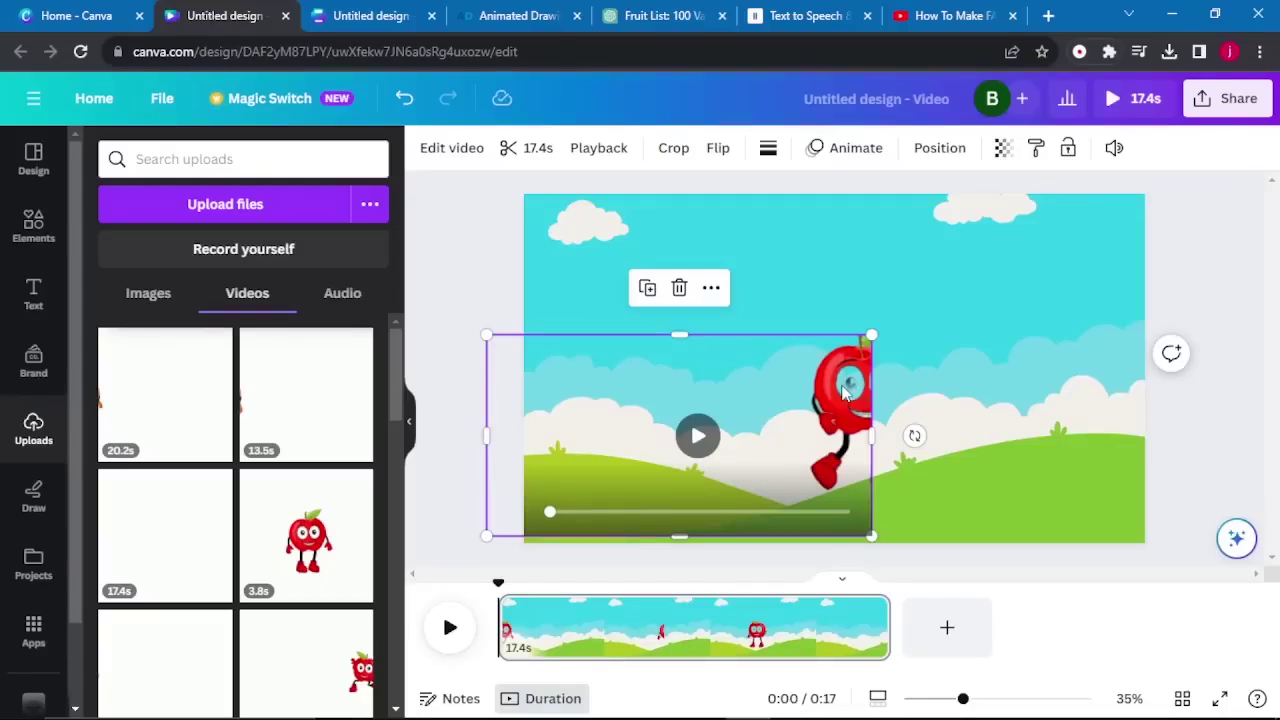
drag(749, 429, 783, 281)
drag(908, 395, 1070, 541)
drag(894, 420, 900, 471)
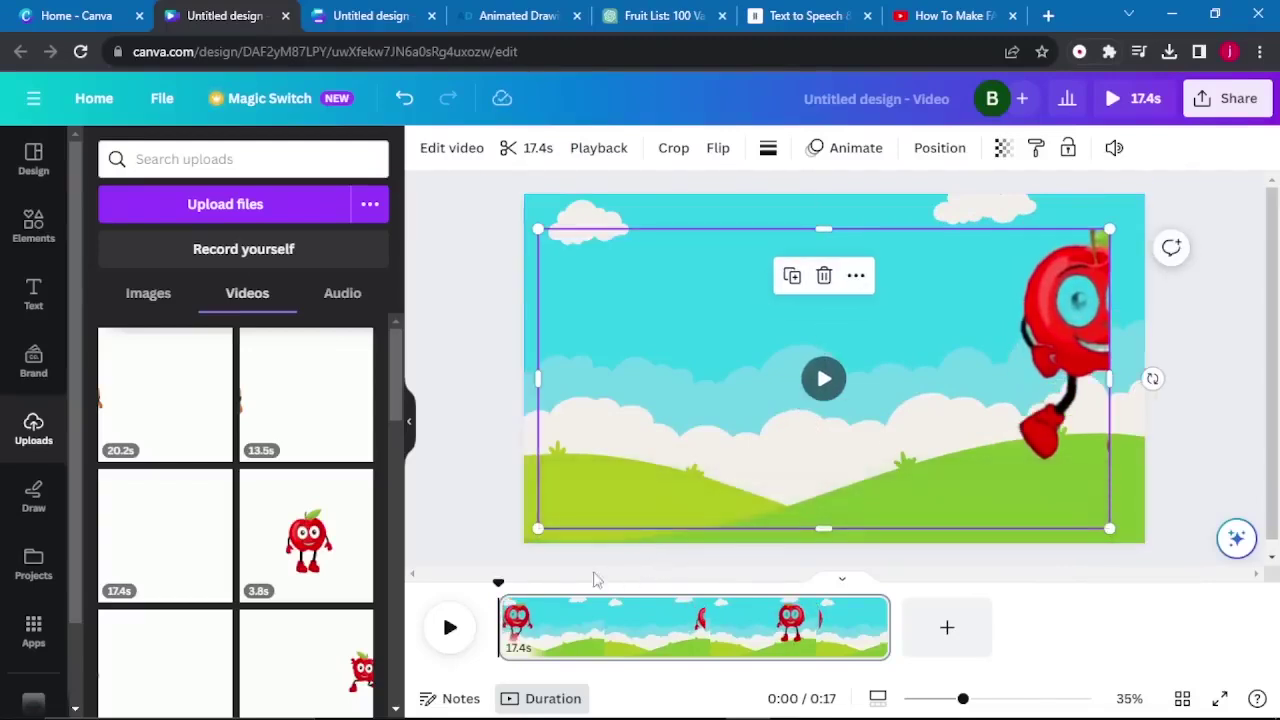
Cut the page down to its first 4.9 seconds and shift the apple video so the character stands on the hills
key(Delete)
drag(845, 308, 826, 396)
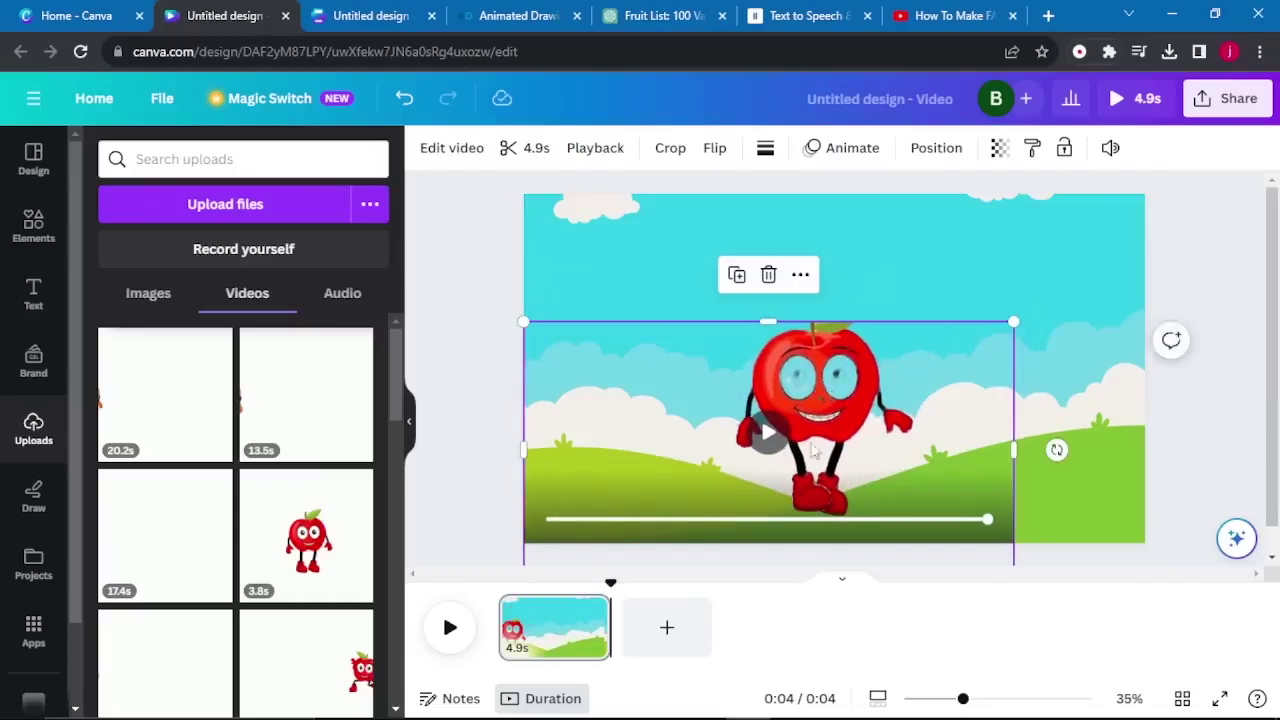
click(595, 640)
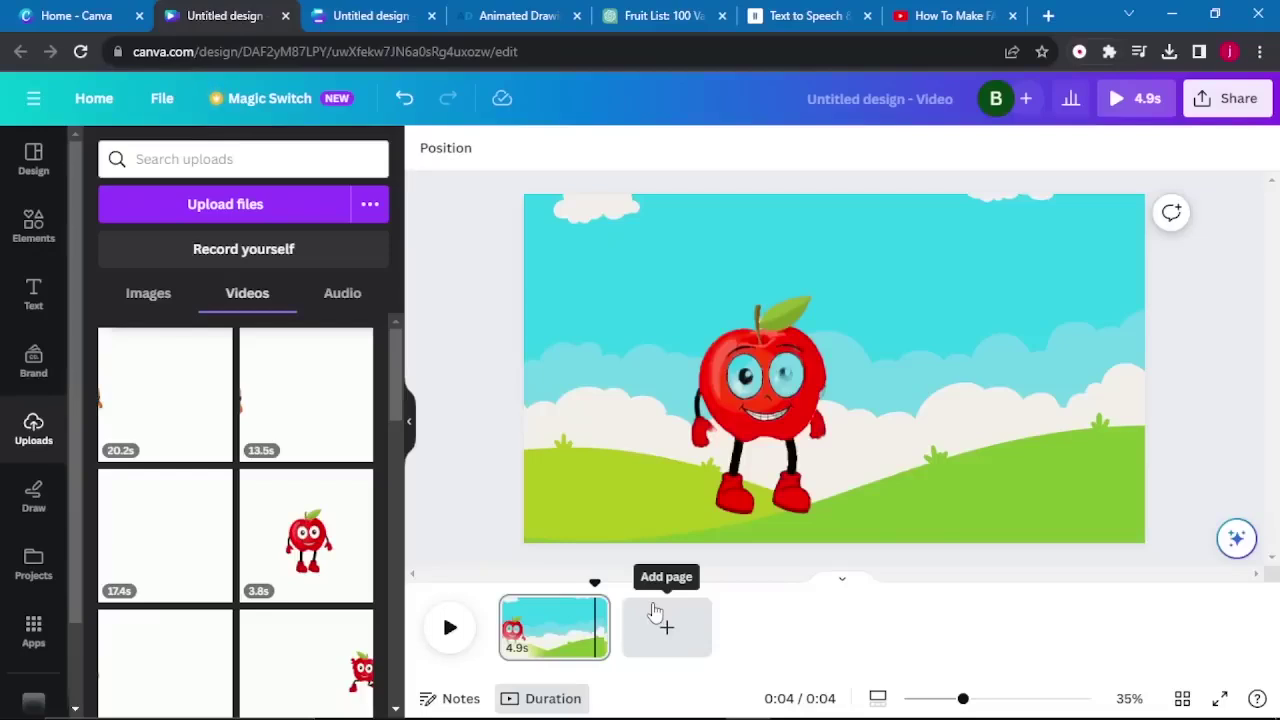
Add the uploaded 12-second ElevenLabs voice-over where the apple walks into the scene, and play the result
drag(596, 584, 538, 584)
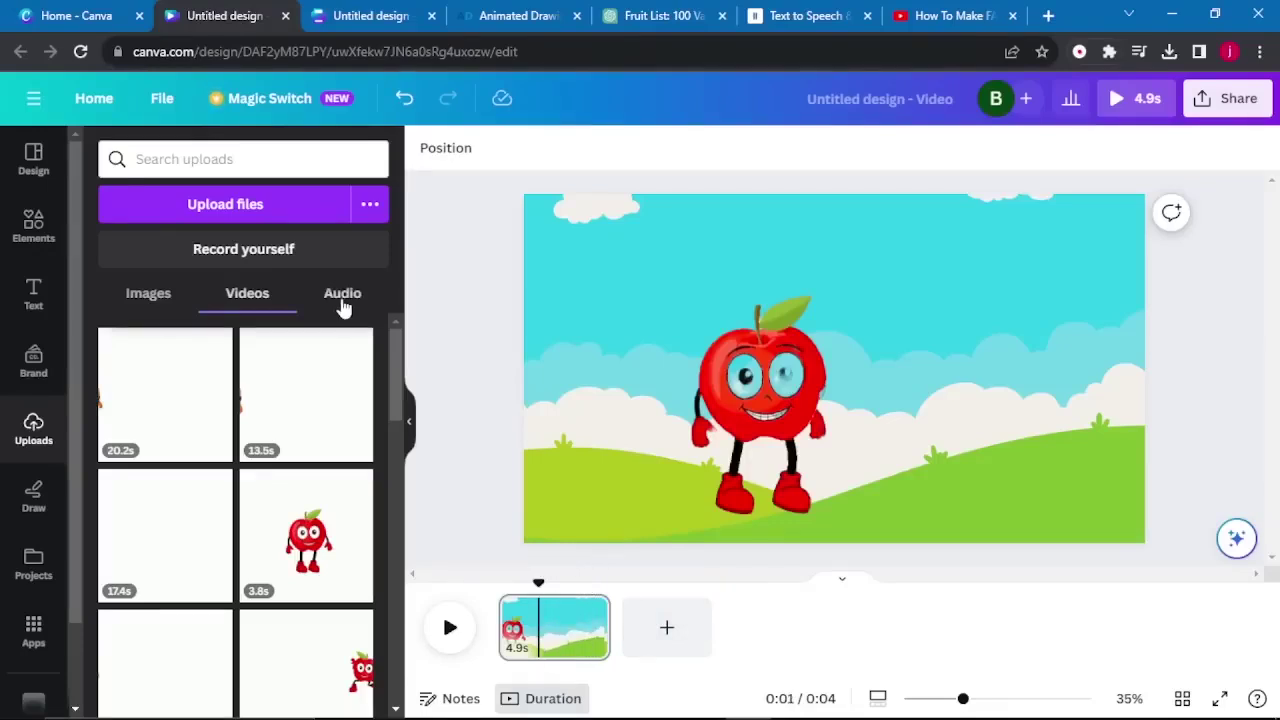
click(342, 295)
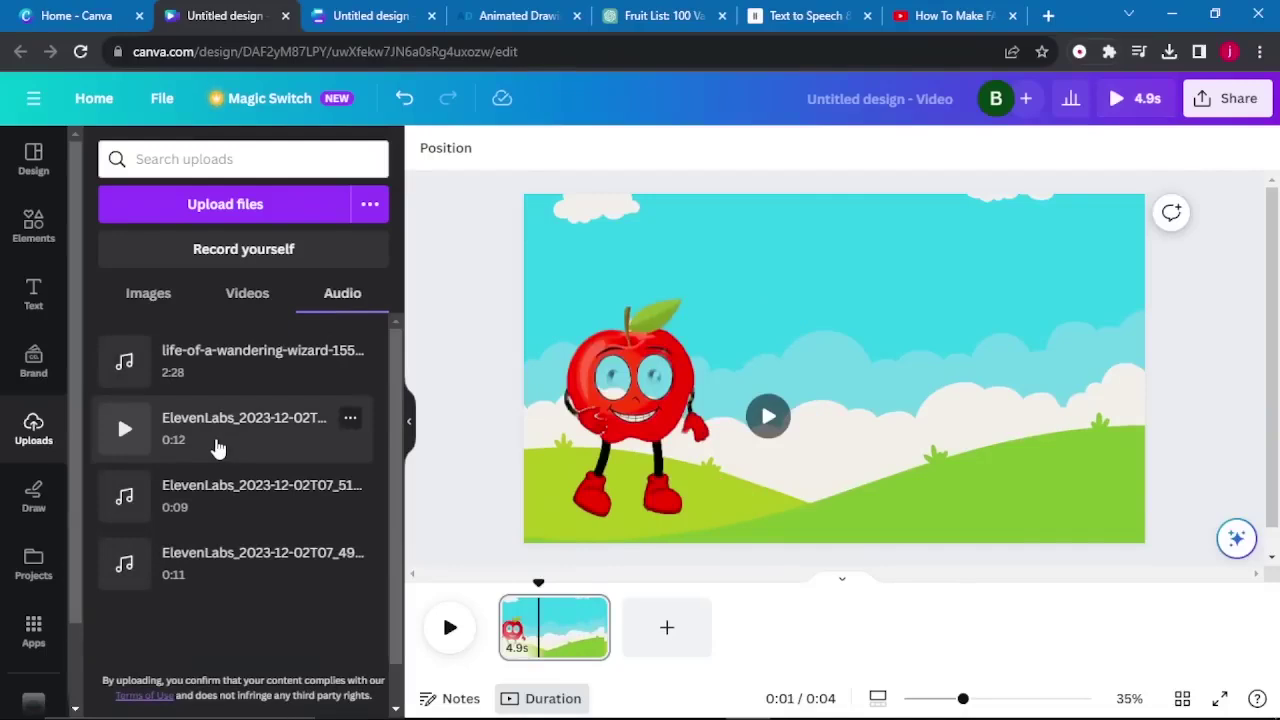
drag(537, 583, 522, 583)
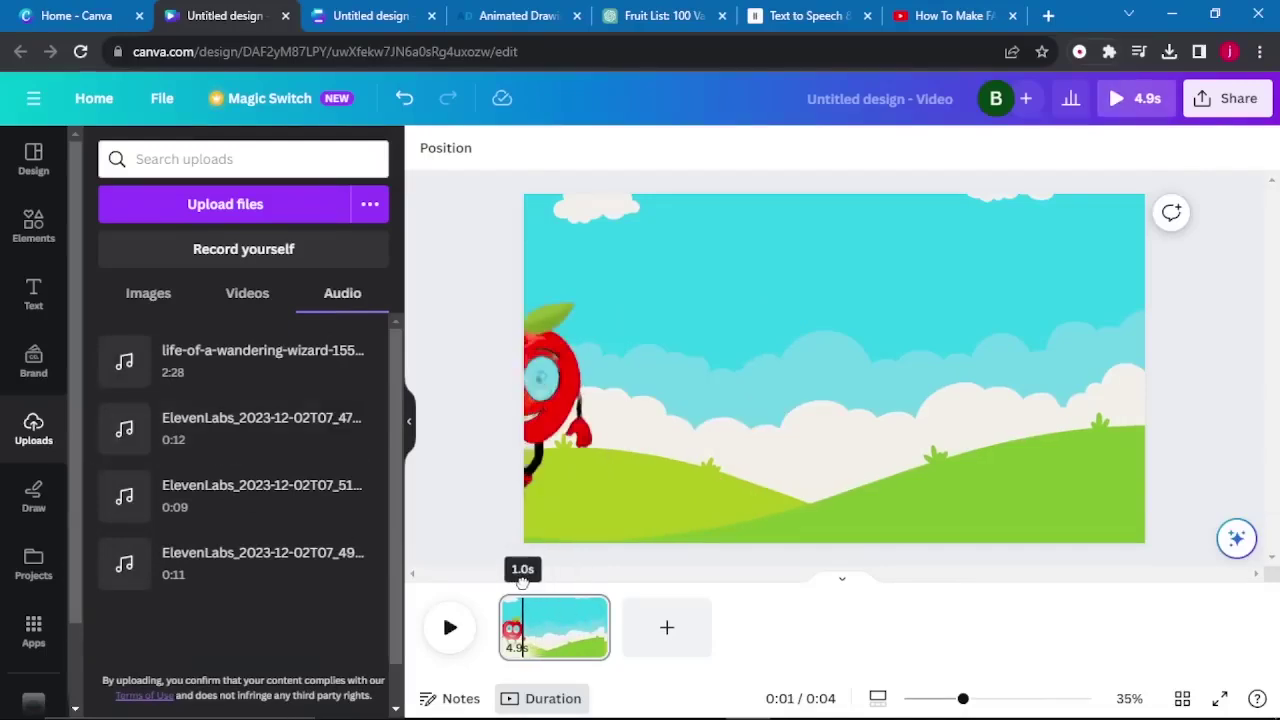
click(270, 430)
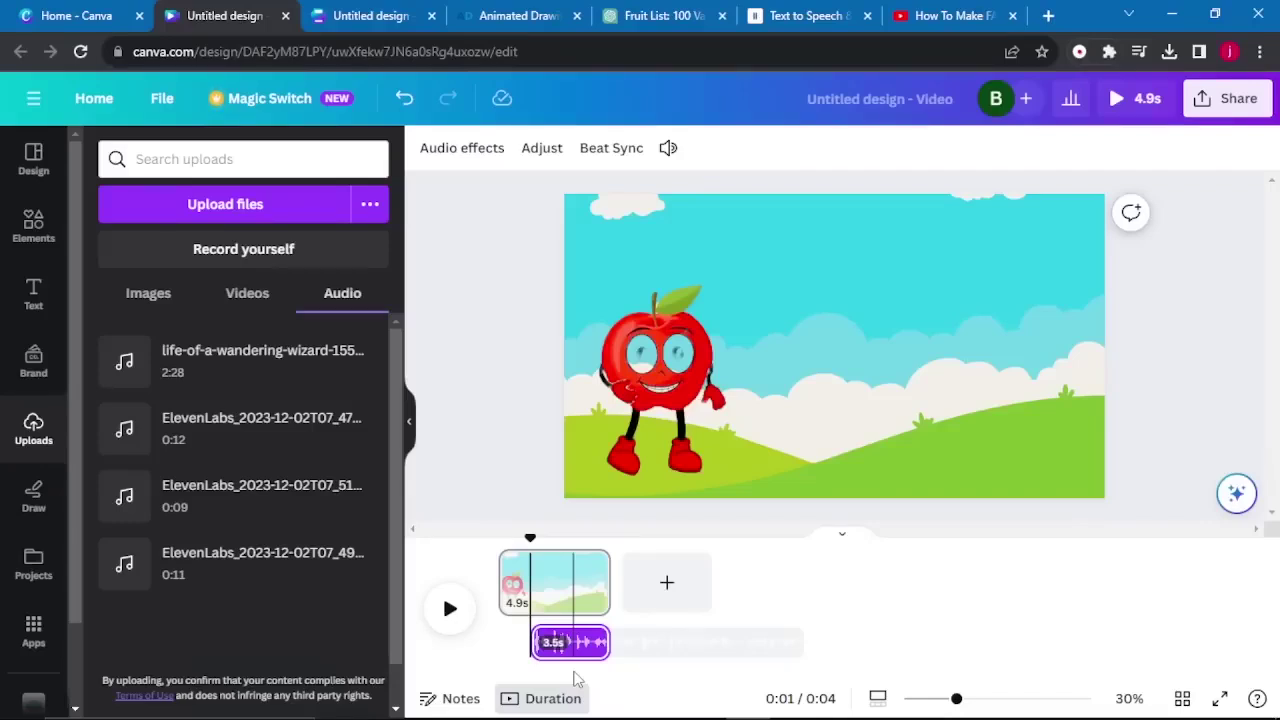
key(space)
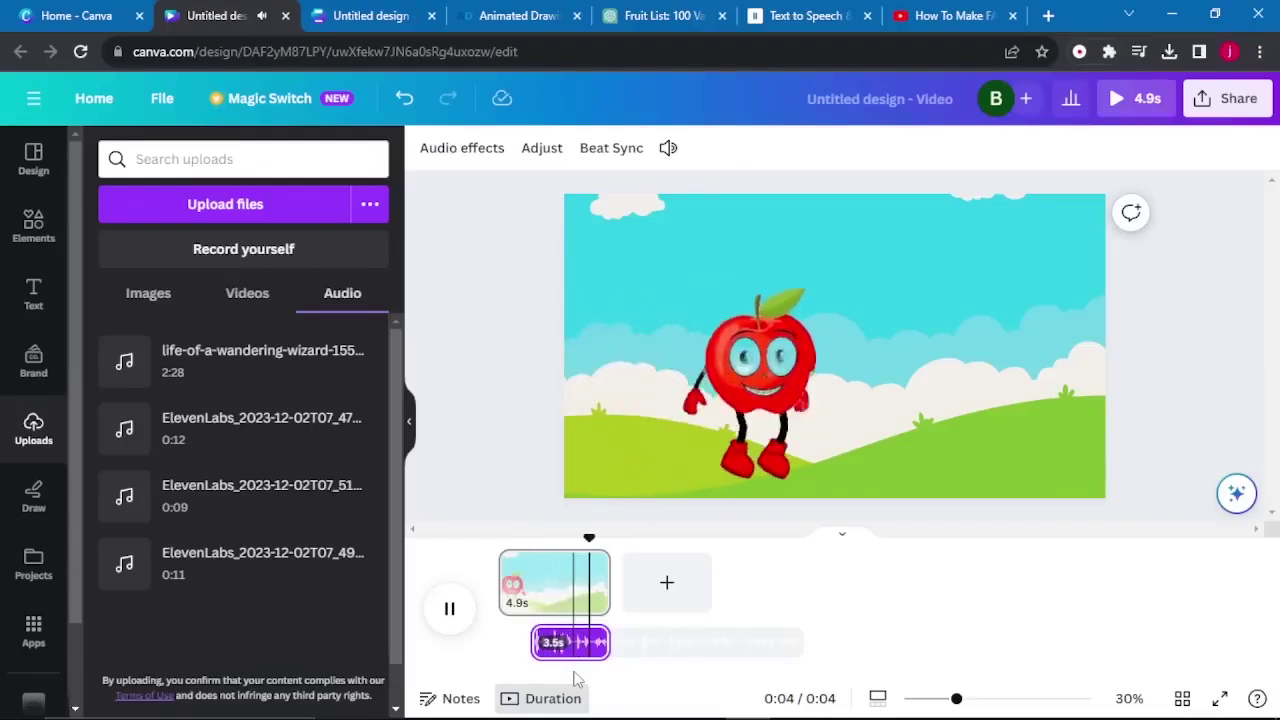
Add the heading "Hi kids! I'm Apple", taken from the apple's ChatGPT script, and place it in the sky above the character
key(ctrl+z)
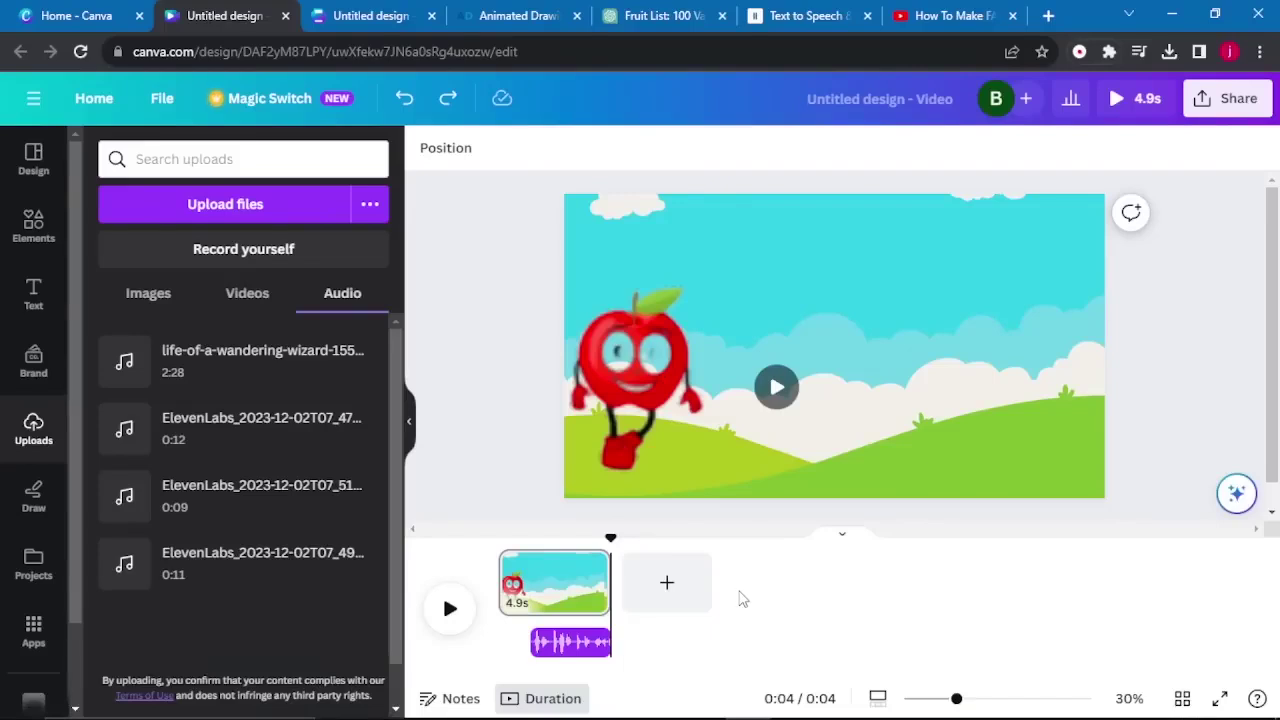
click(653, 242)
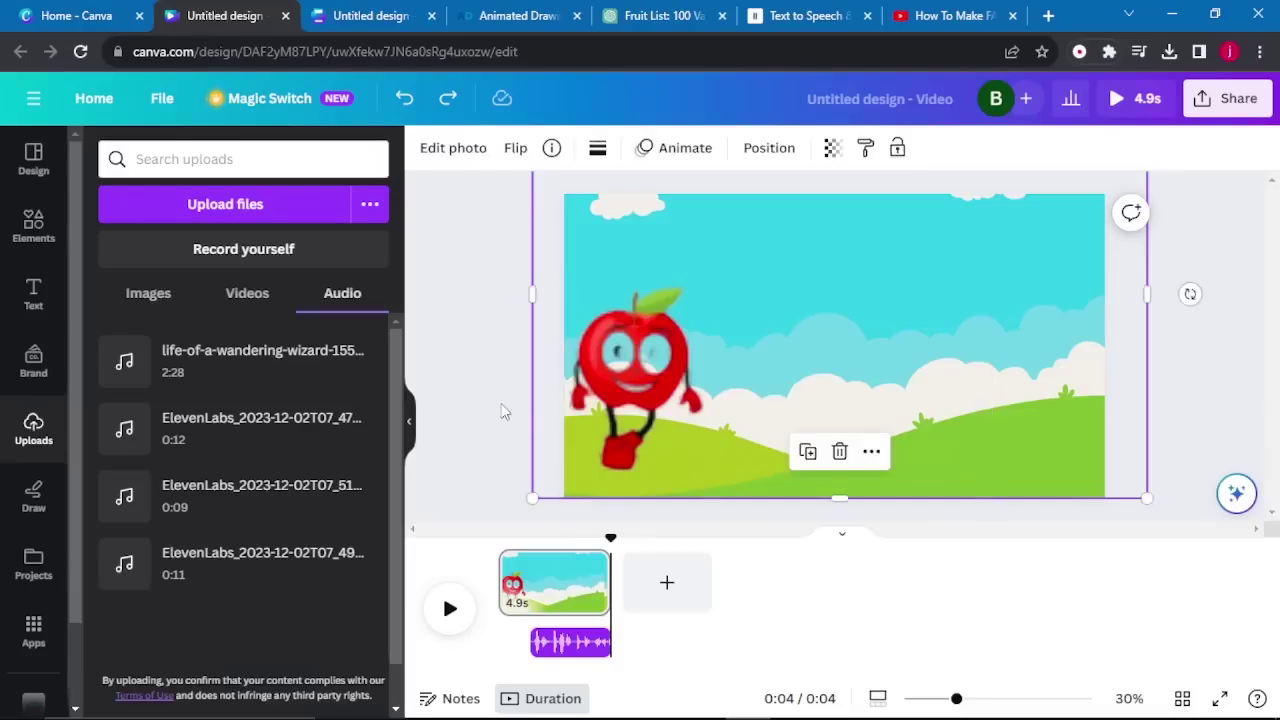
click(42, 302)
click(204, 343)
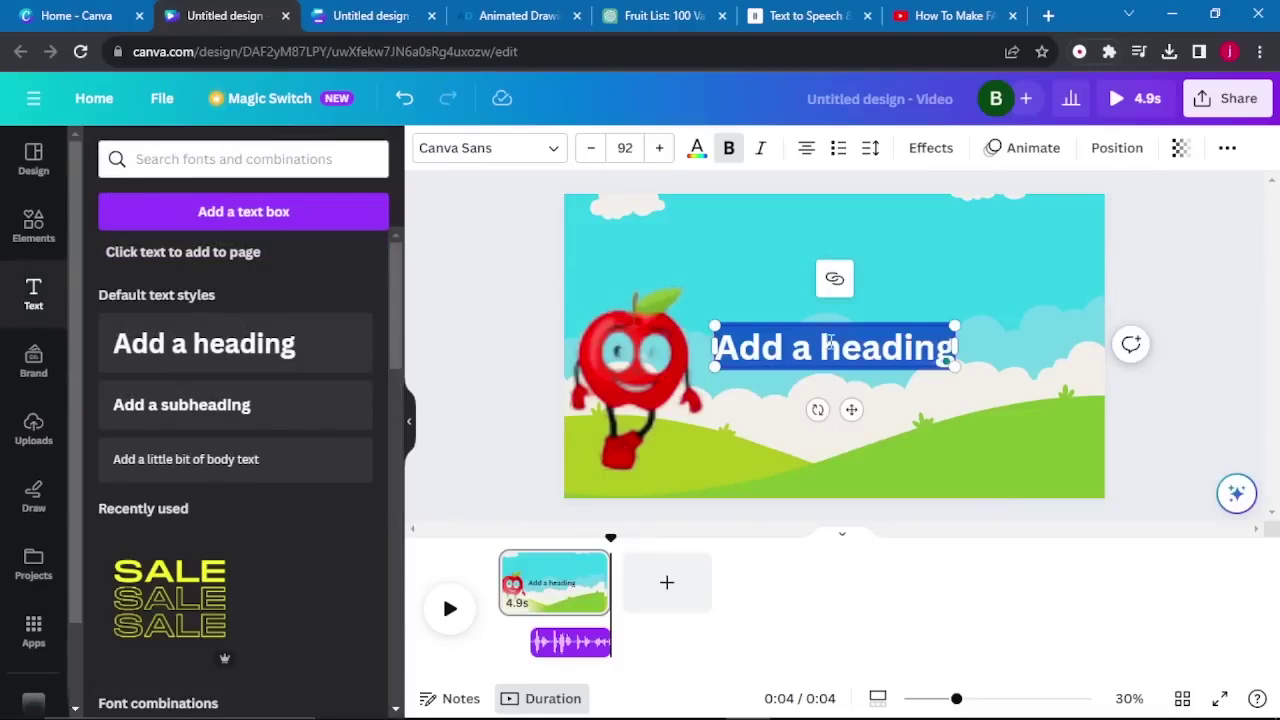
click(660, 15)
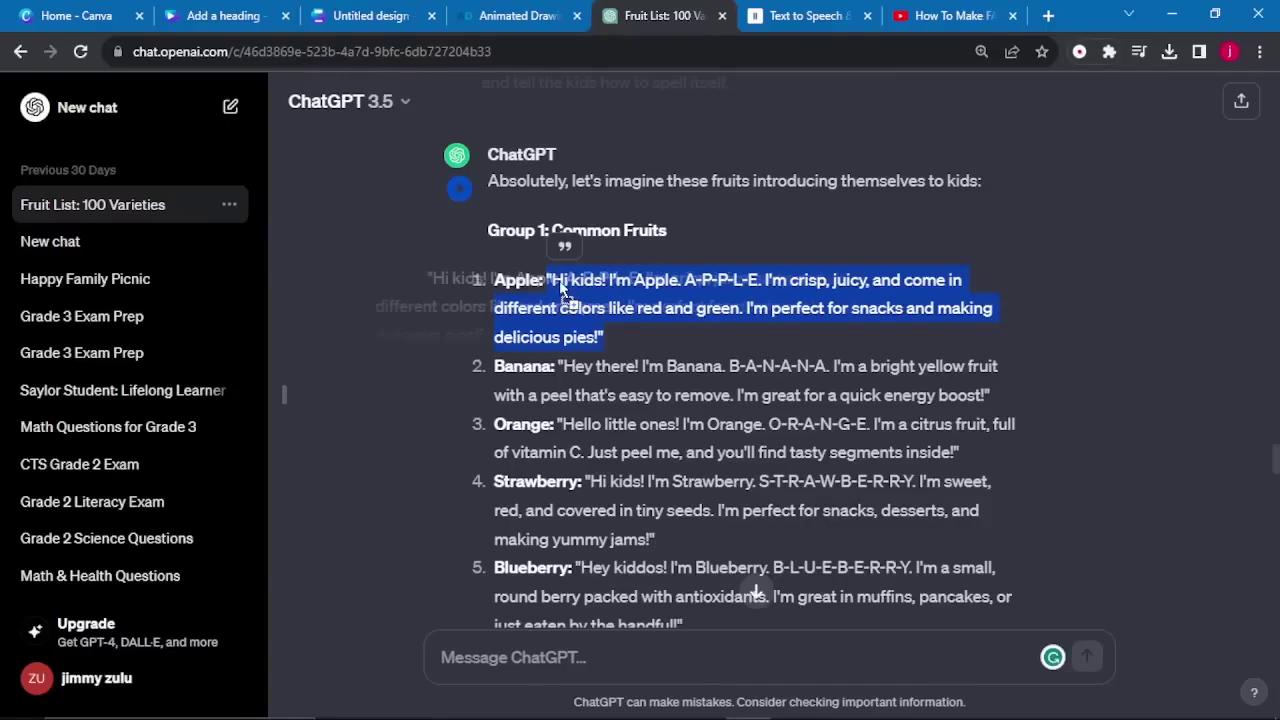
click(224, 15)
double_click(838, 365)
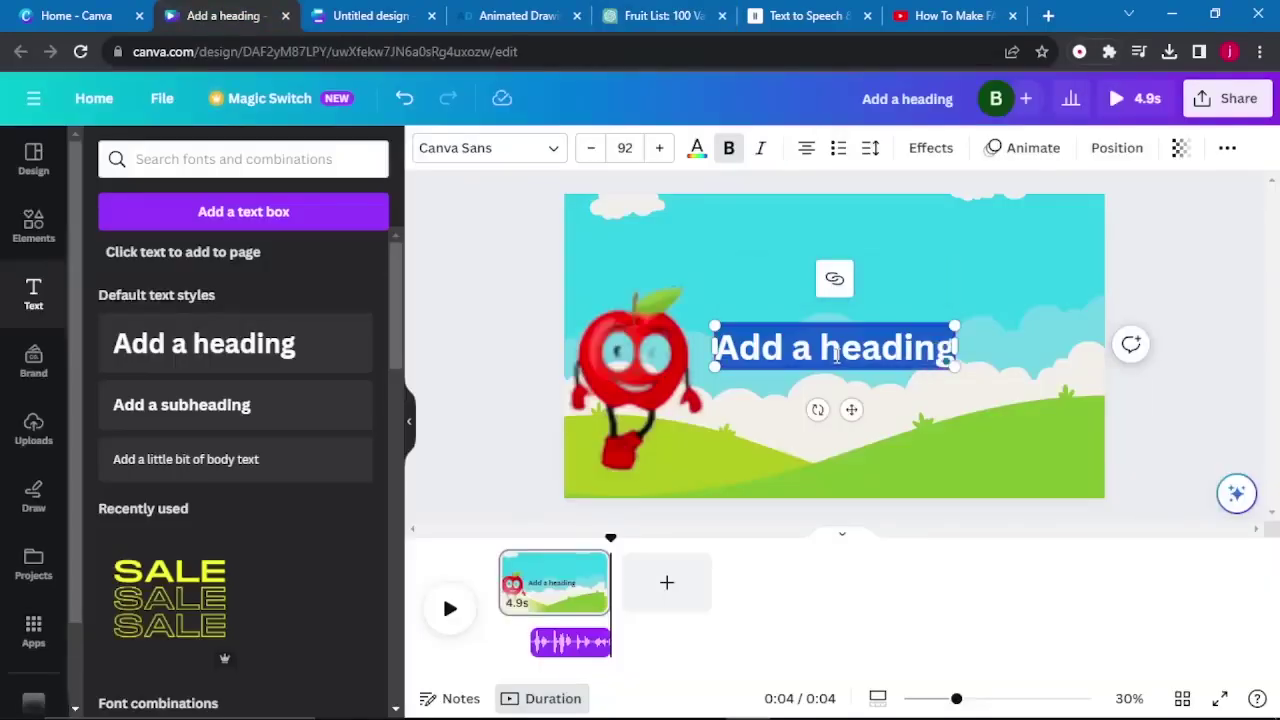
right_click(835, 352)
click(850, 398)
drag(850, 398, 841, 290)
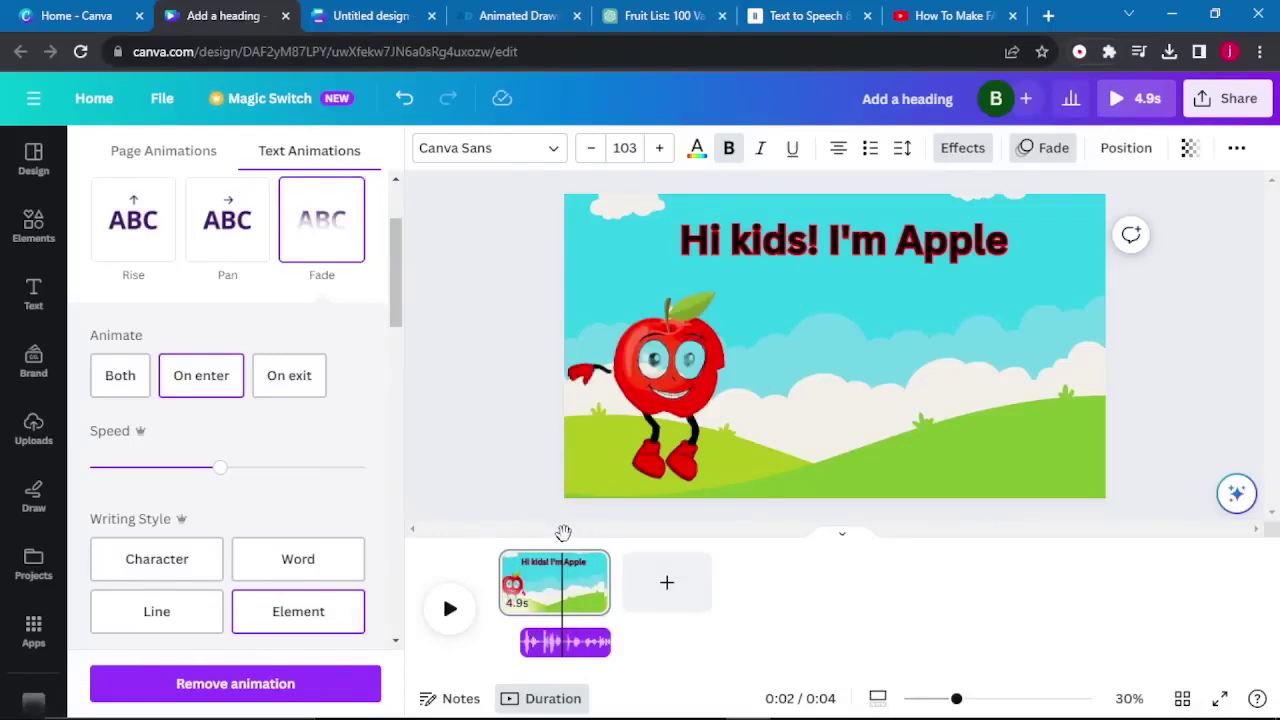
Split the voice-over about two seconds into the page and move its second part onto a duplicate of the page
right_click(565, 648)
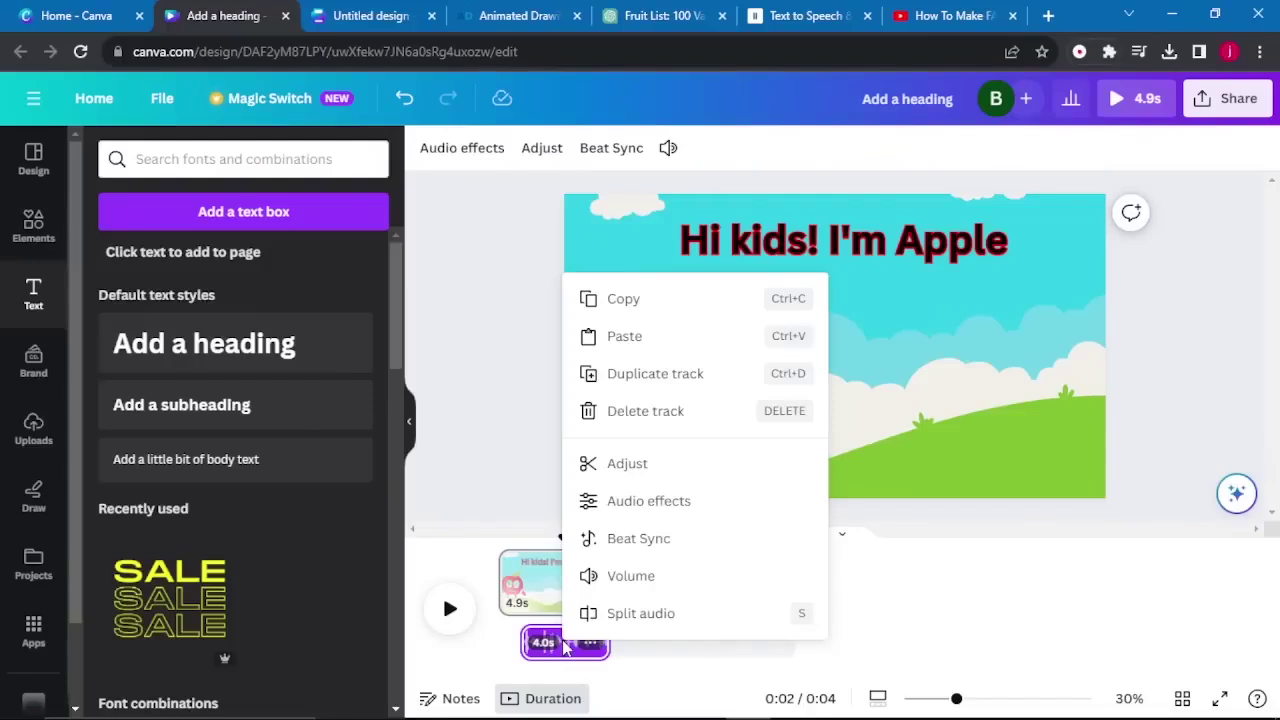
click(641, 614)
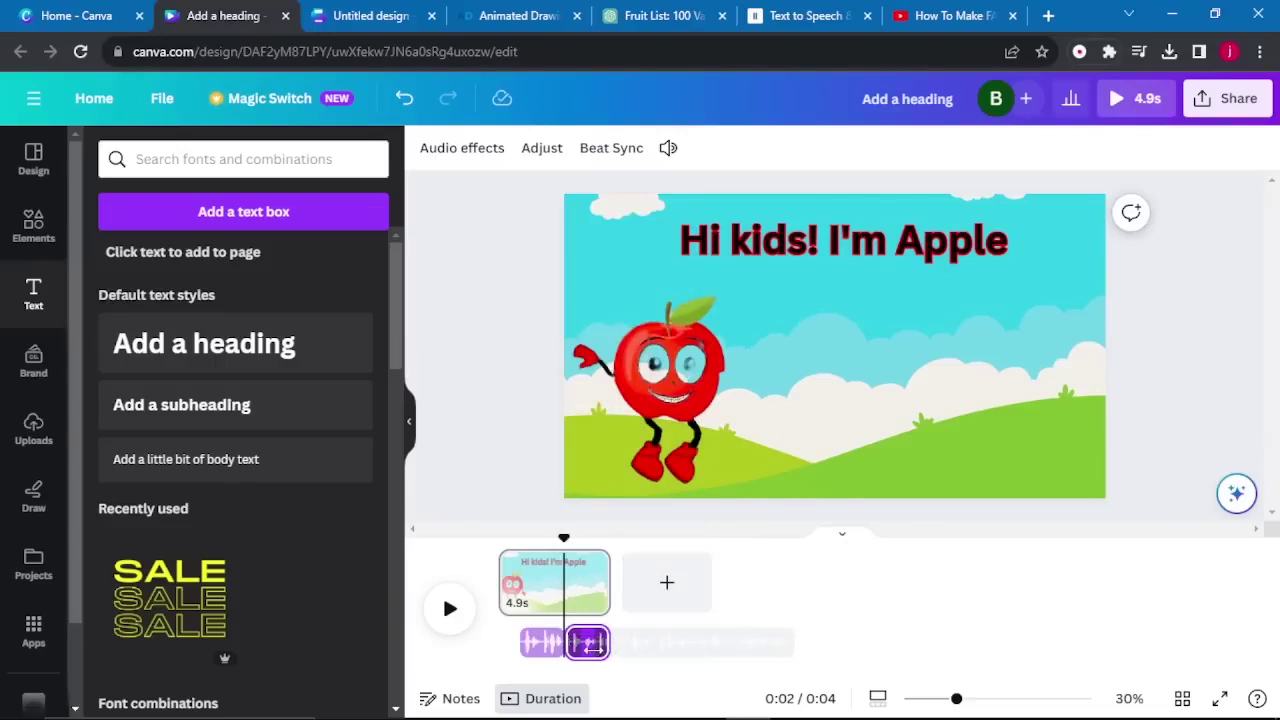
mouse_move(588, 577)
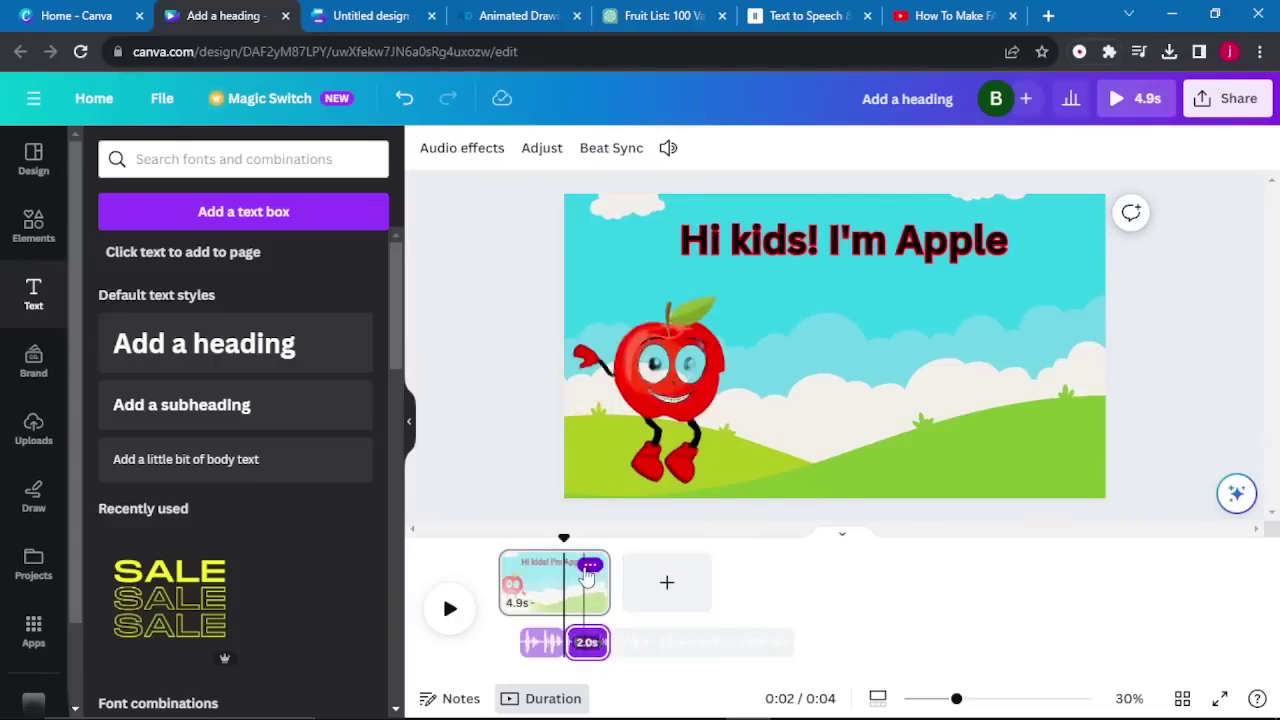
click(589, 567)
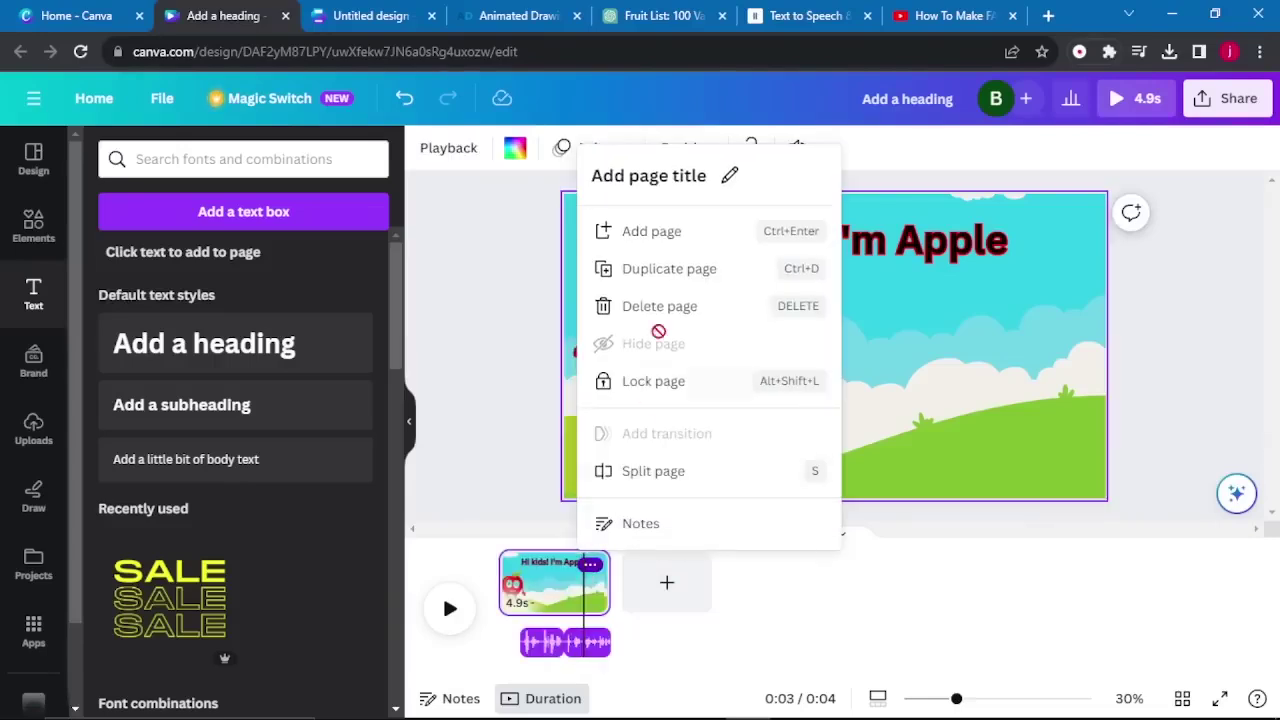
click(665, 268)
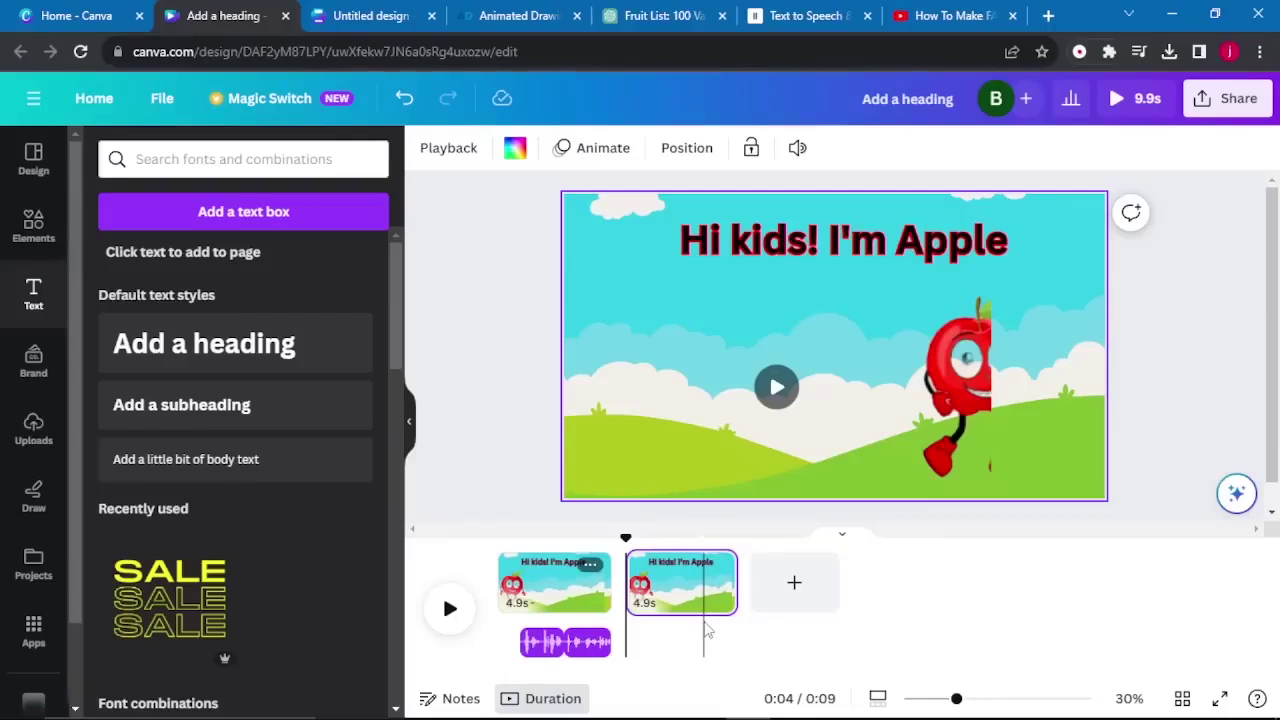
drag(600, 640, 650, 634)
Replace the walking apple on the second page with the uploaded 3.8-second standing apple video
click(1048, 421)
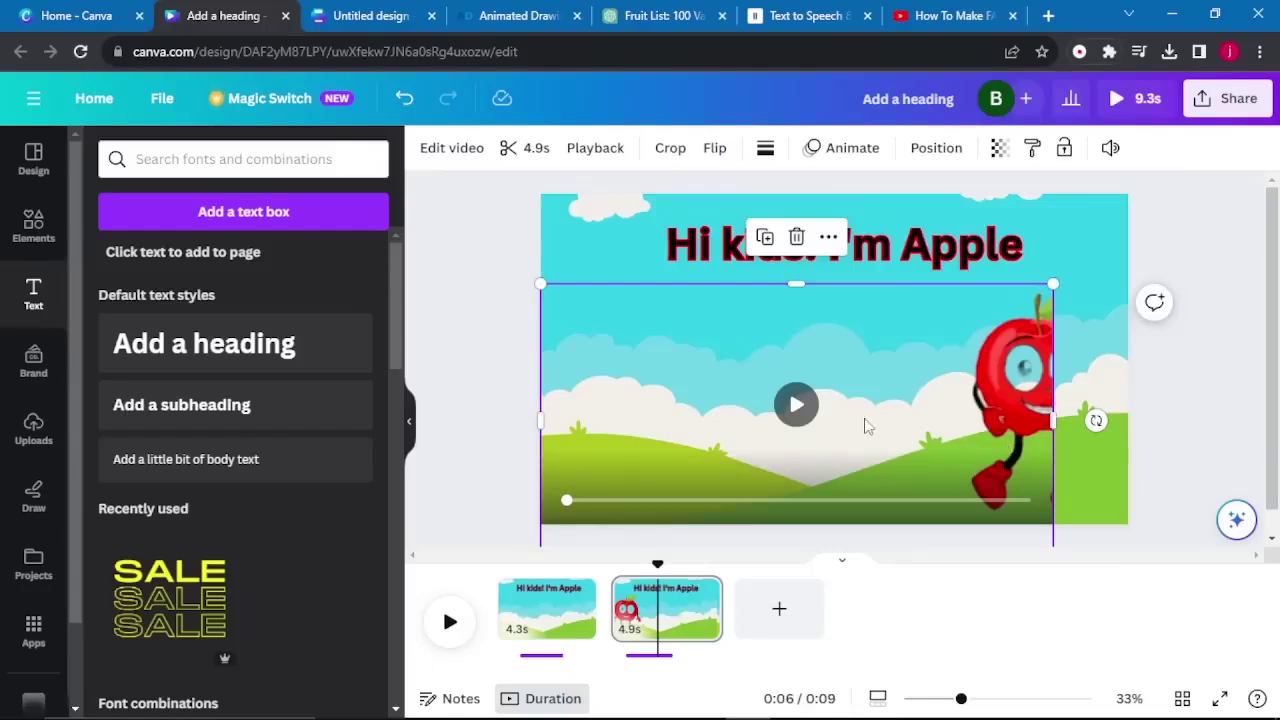
click(796, 237)
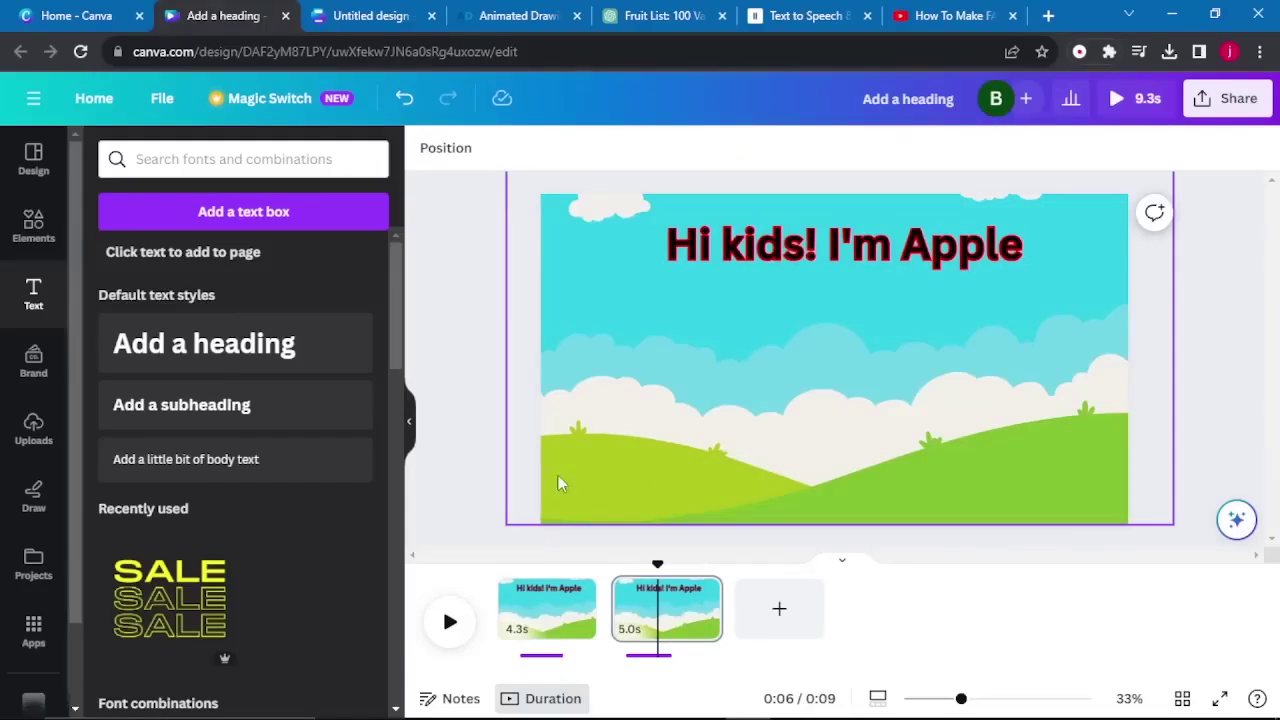
click(43, 442)
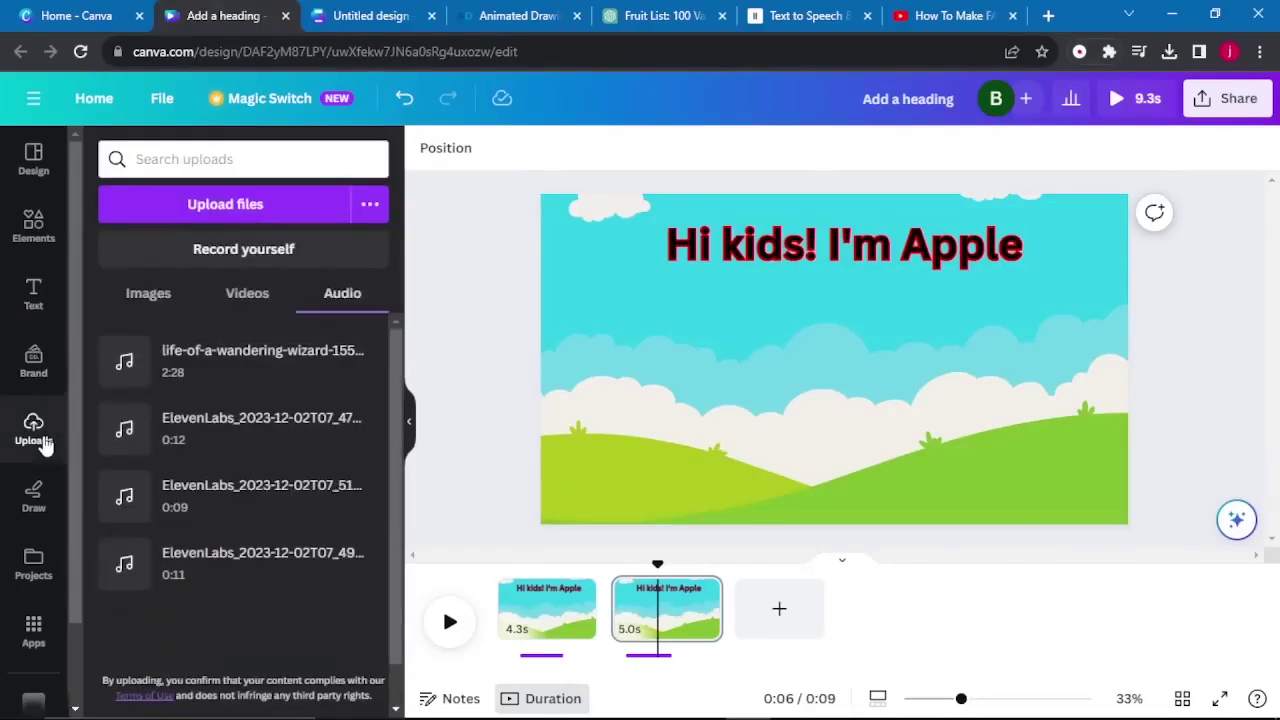
click(247, 293)
click(306, 536)
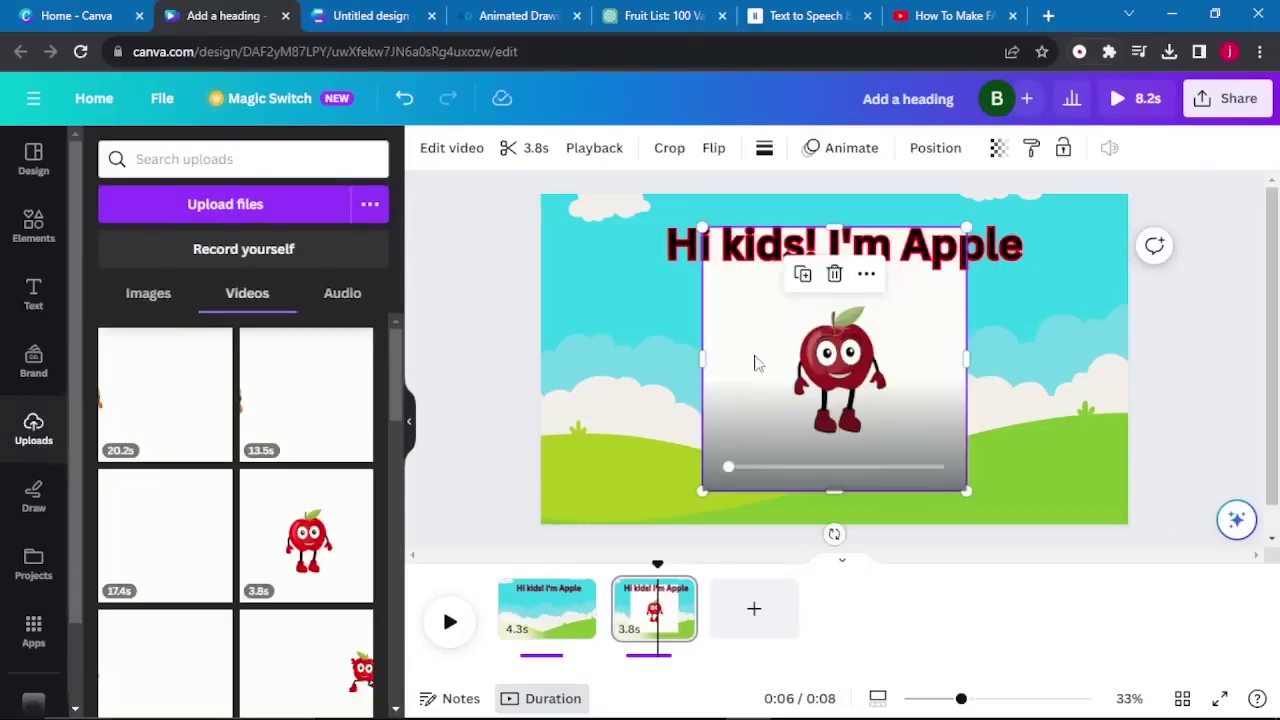
Remove the standing apple video's background and enlarge it so the character stands large in the middle of the hills
click(429, 156)
drag(966, 358, 1127, 407)
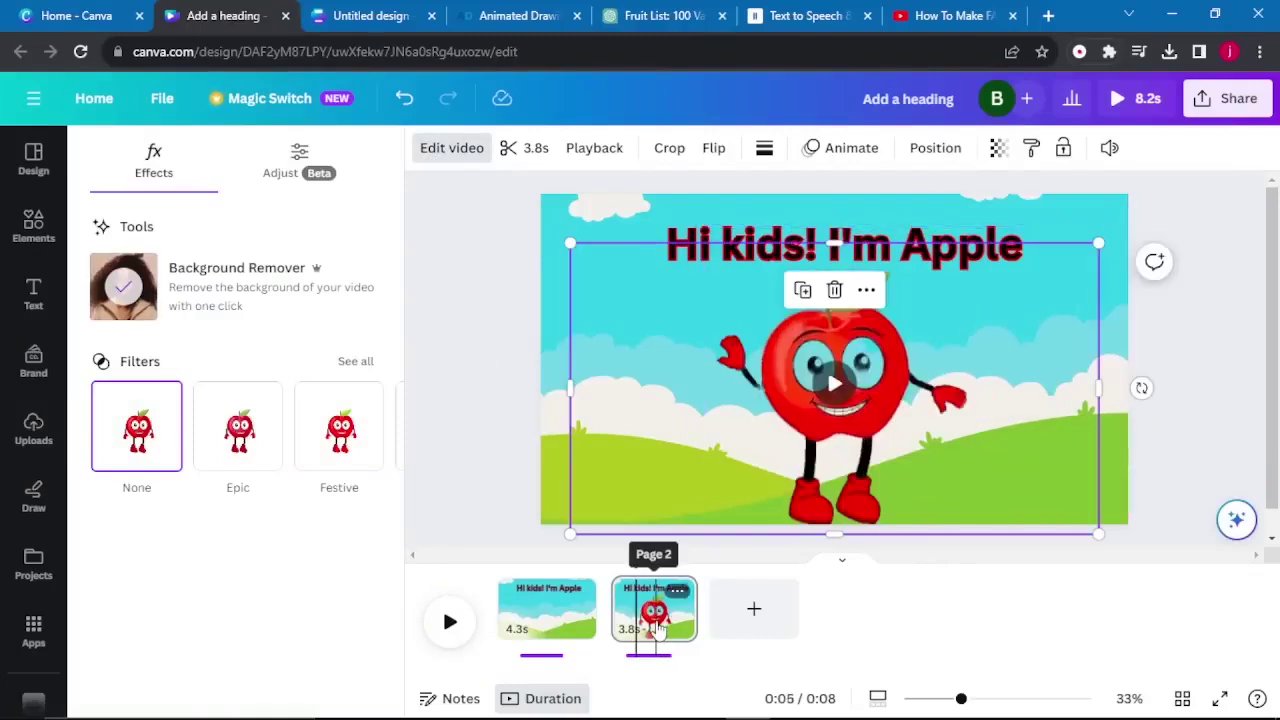
click(652, 610)
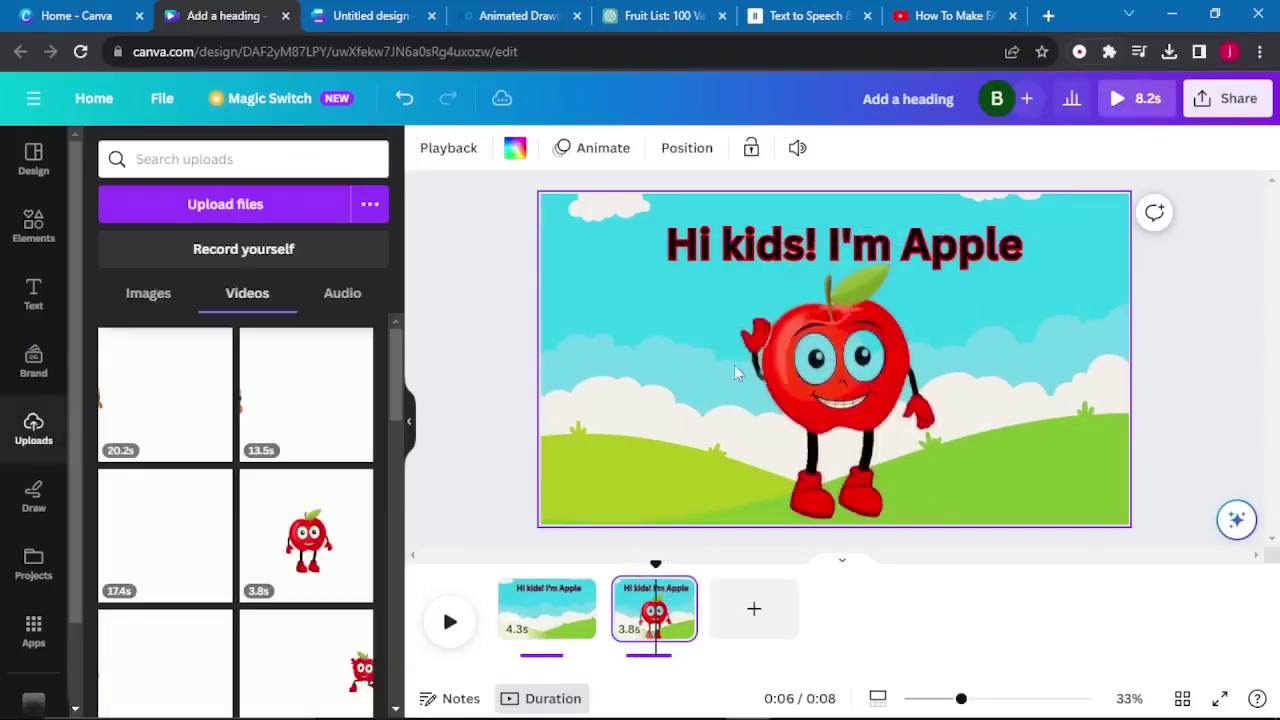
Replace the second page's heading with ChatGPT's "I'm crisp, juicy, and come in different colors like red and green." and play the video from the start
click(800, 248)
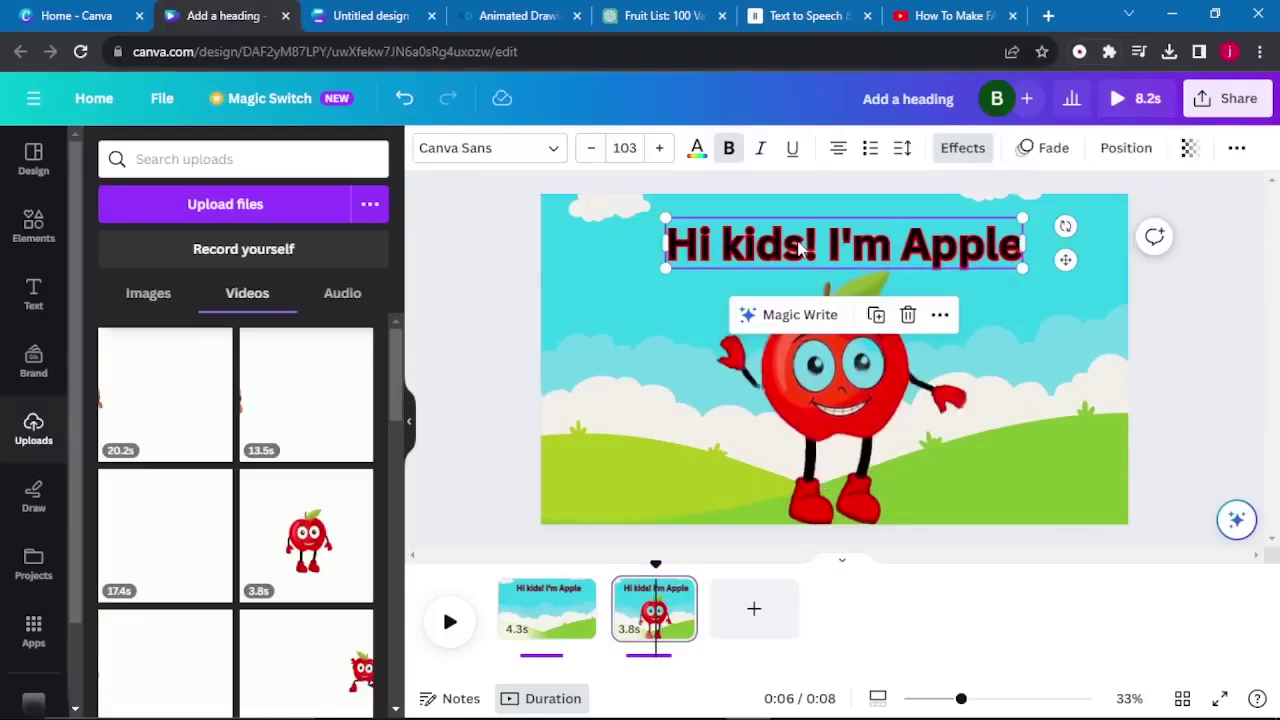
click(660, 15)
drag(765, 281, 742, 310)
key(ctrl+c)
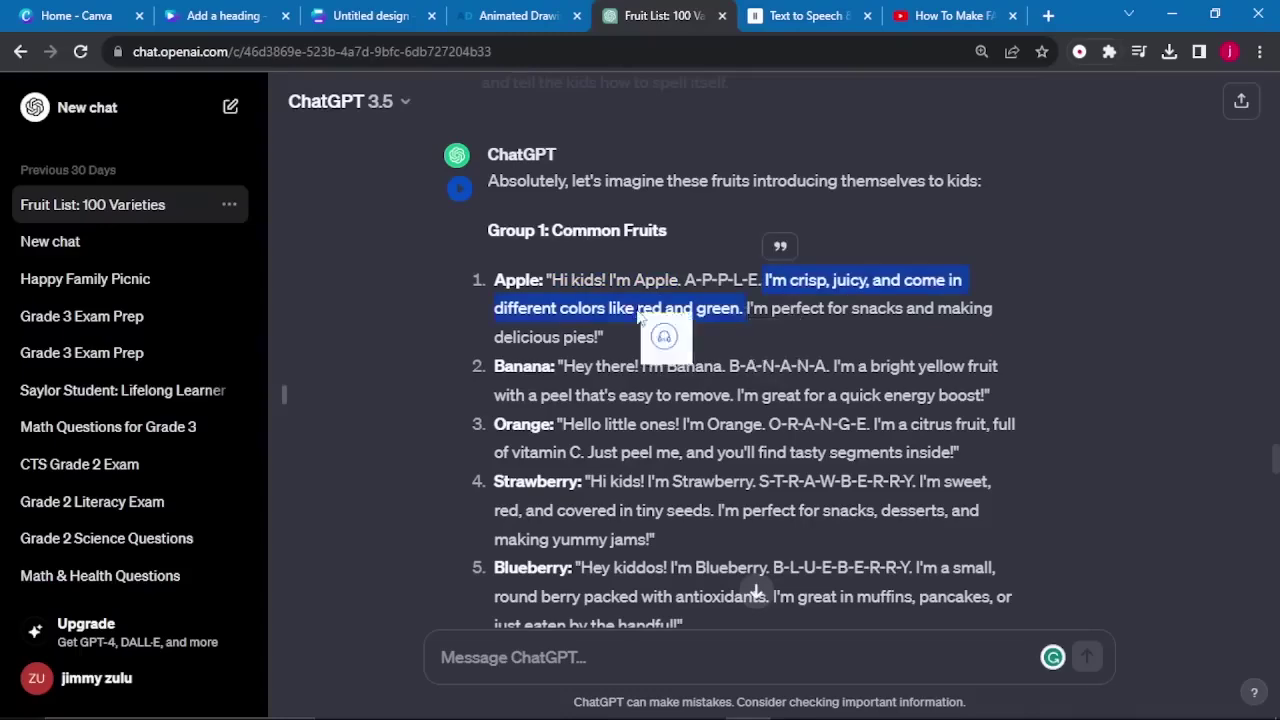
click(222, 15)
double_click(849, 243)
key(ctrl+a)
key(ctrl+v)
click(1108, 443)
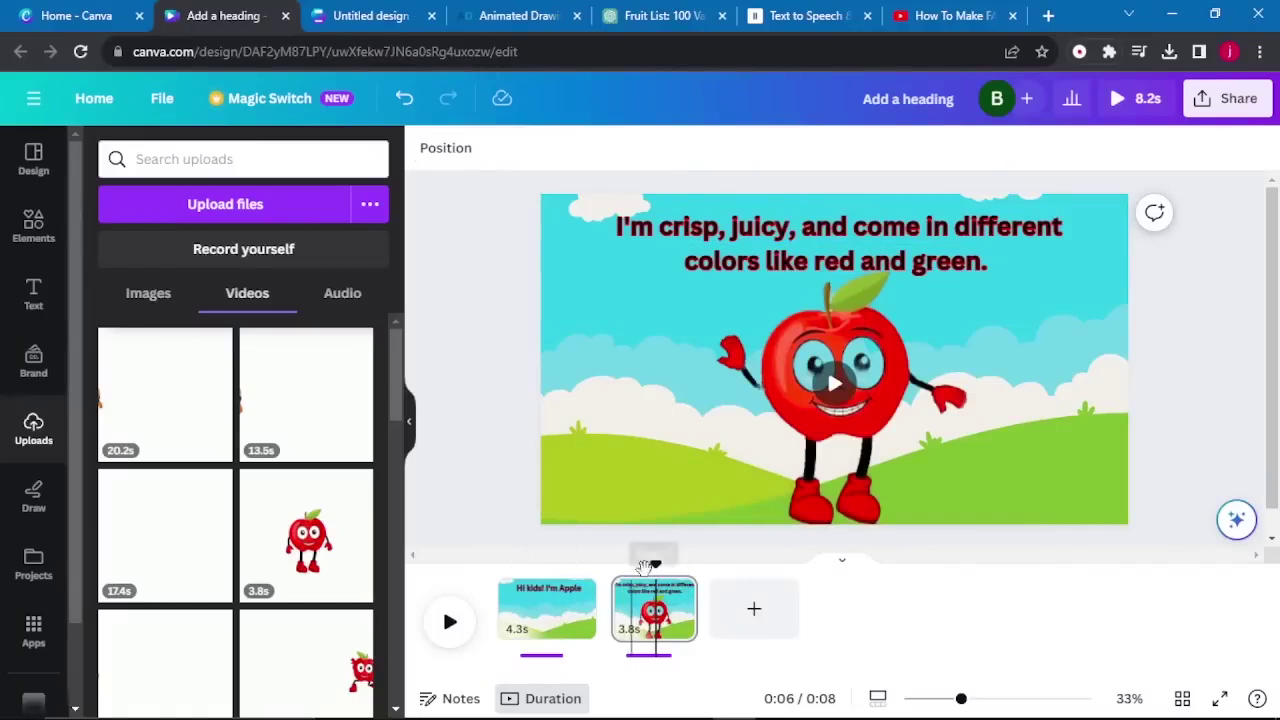
click(498, 561)
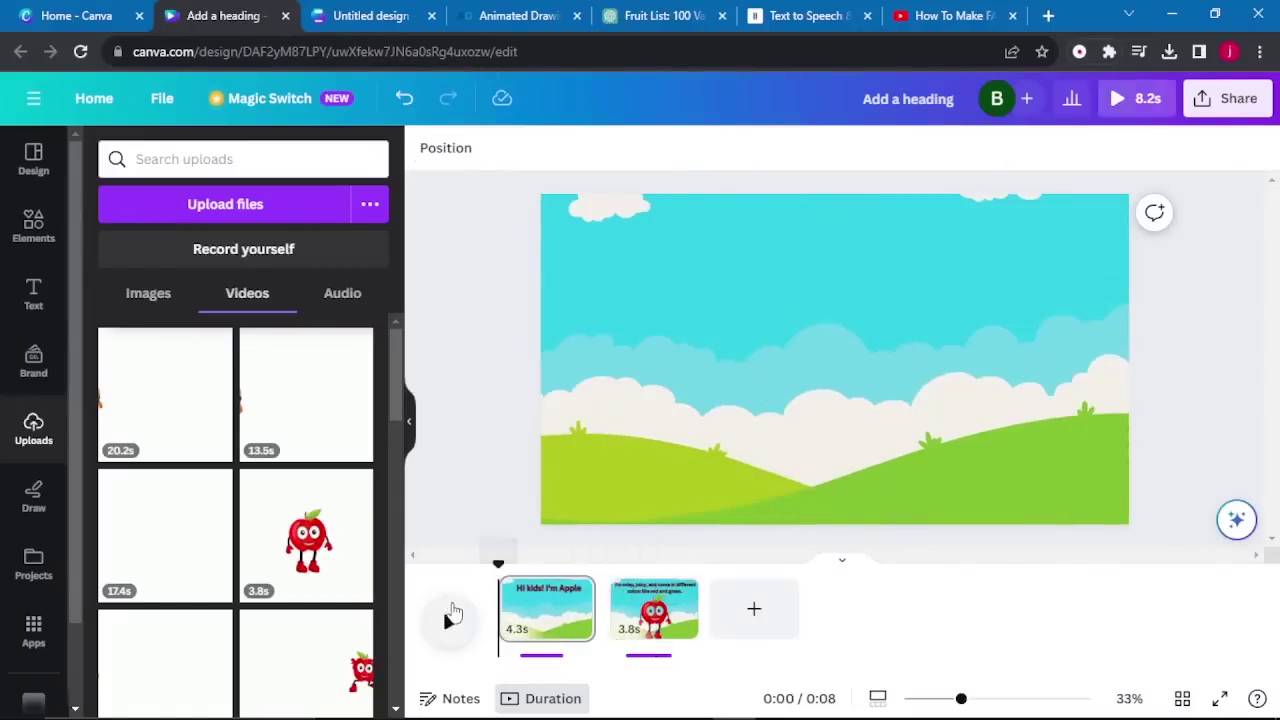
click(451, 616)
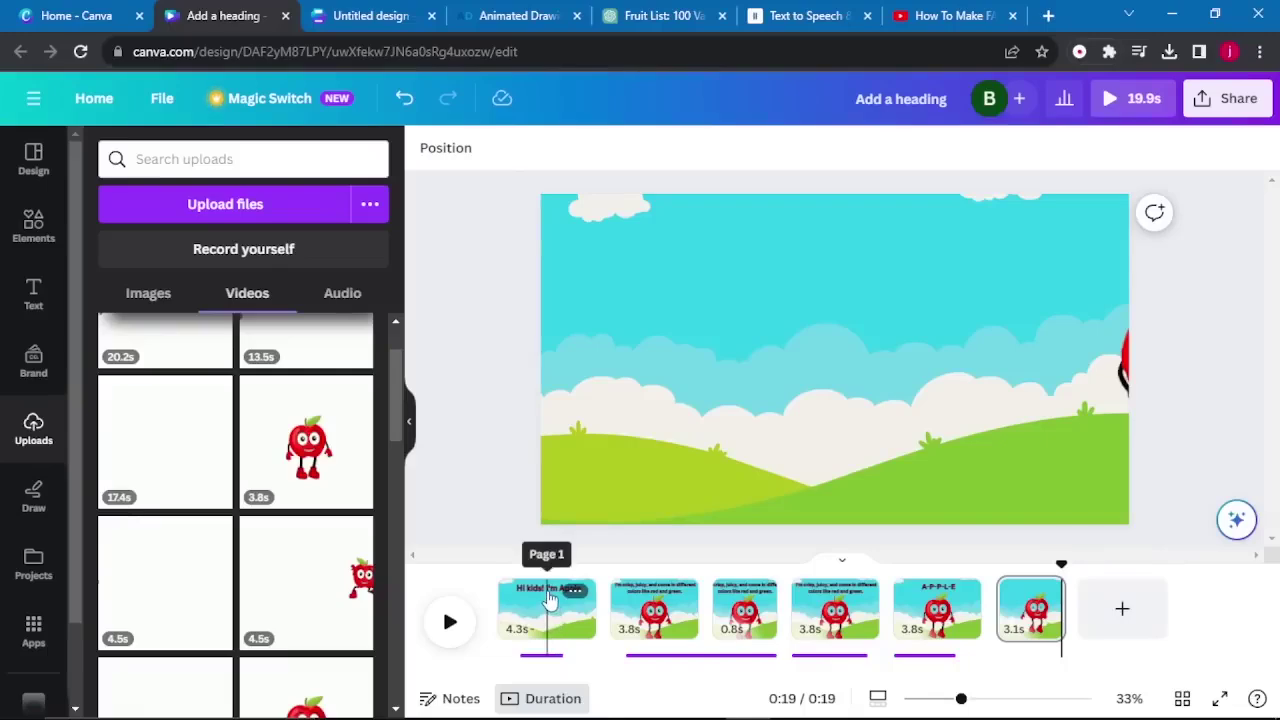
click(1048, 15)
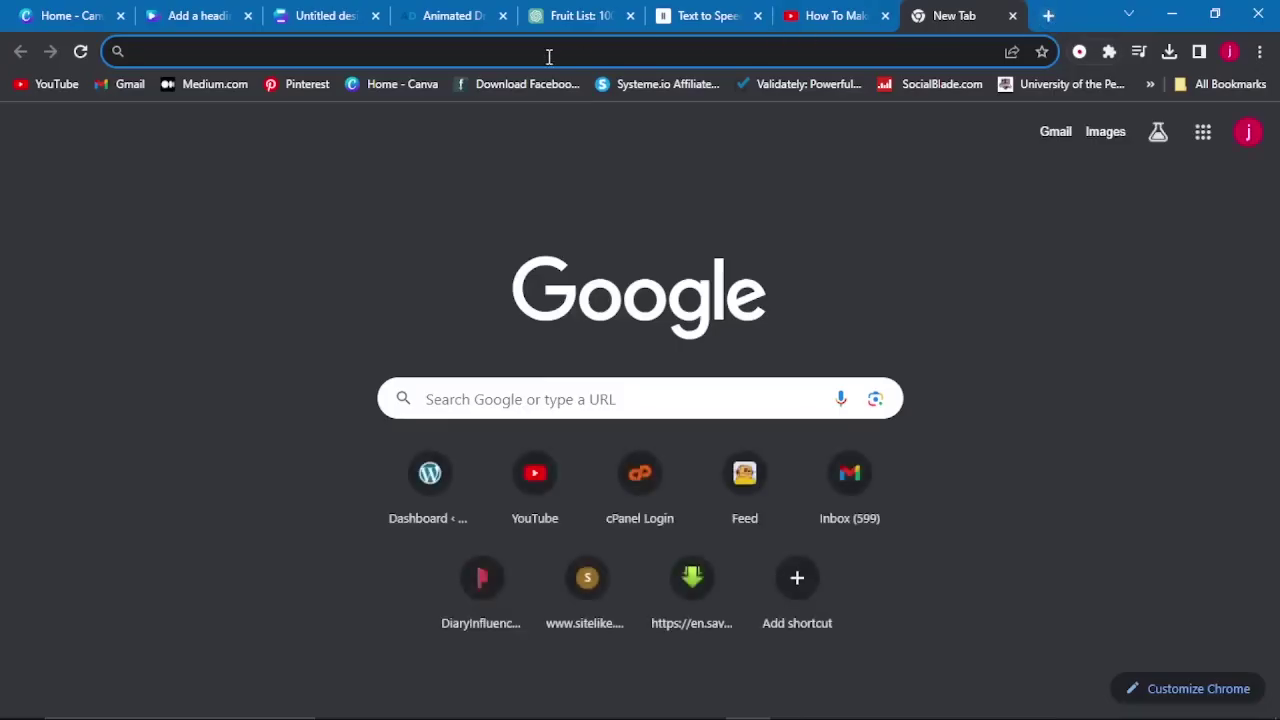
click(549, 54)
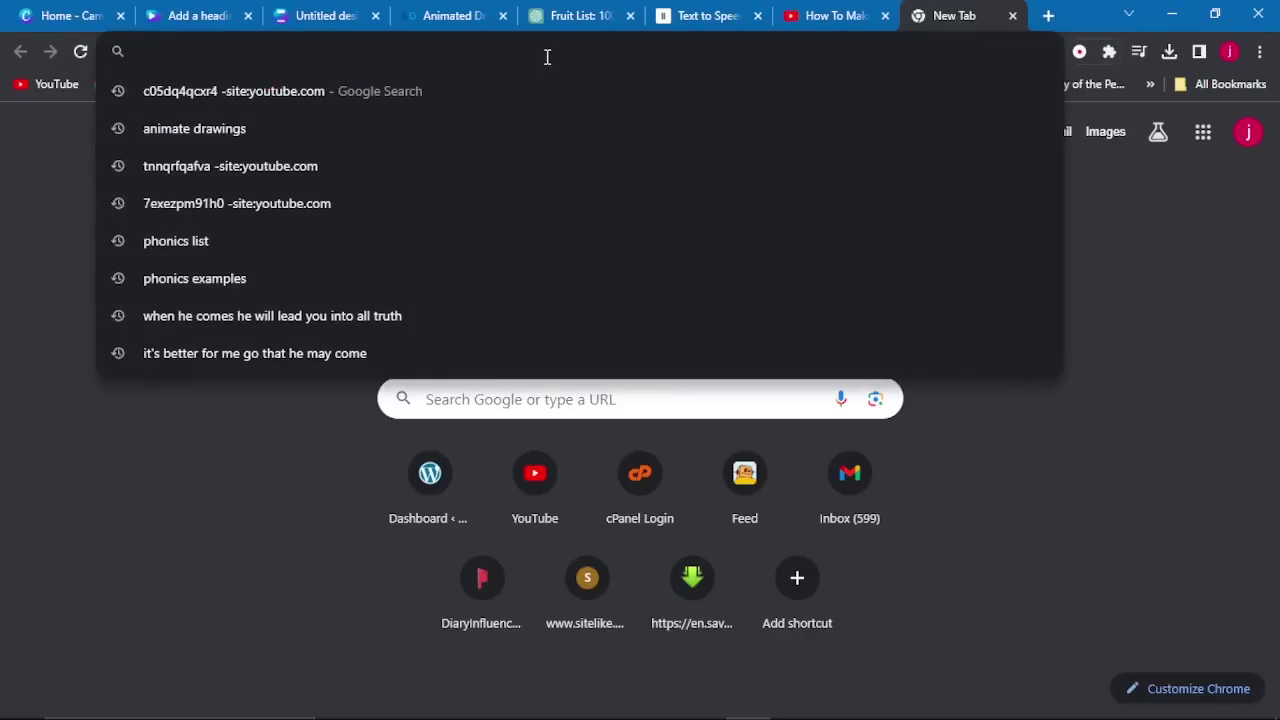
click(259, 514)
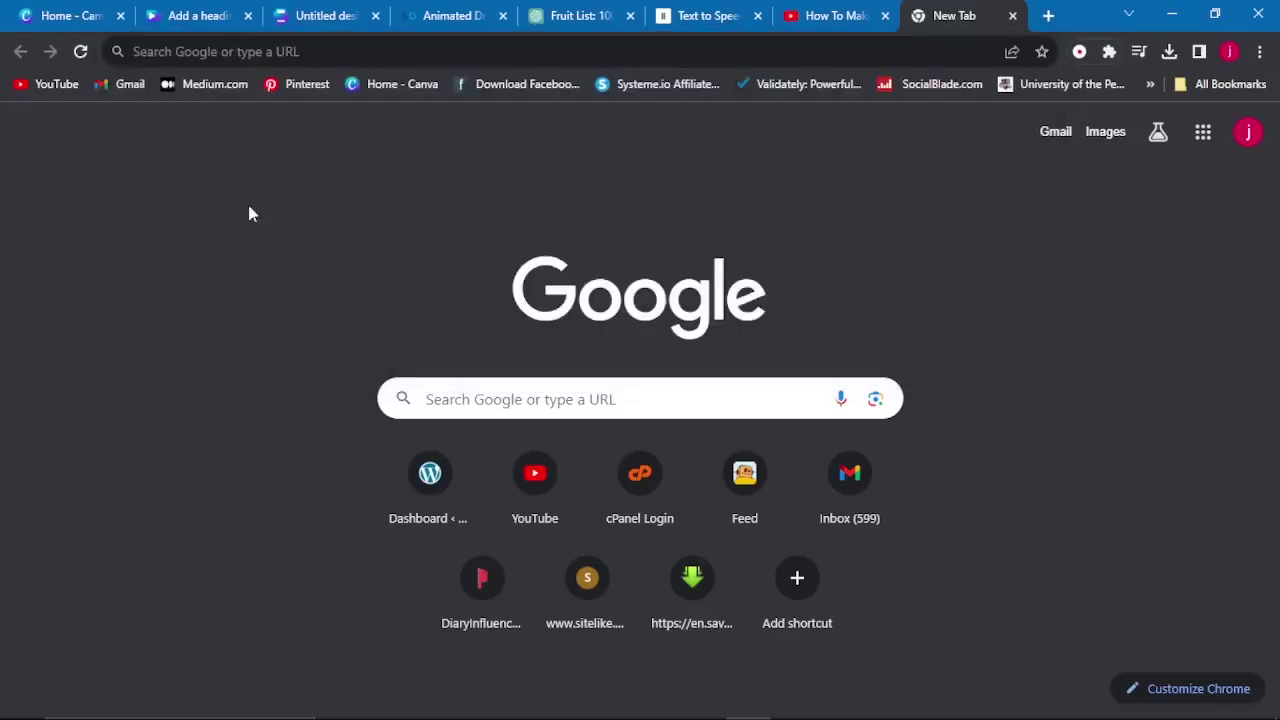
click(197, 22)
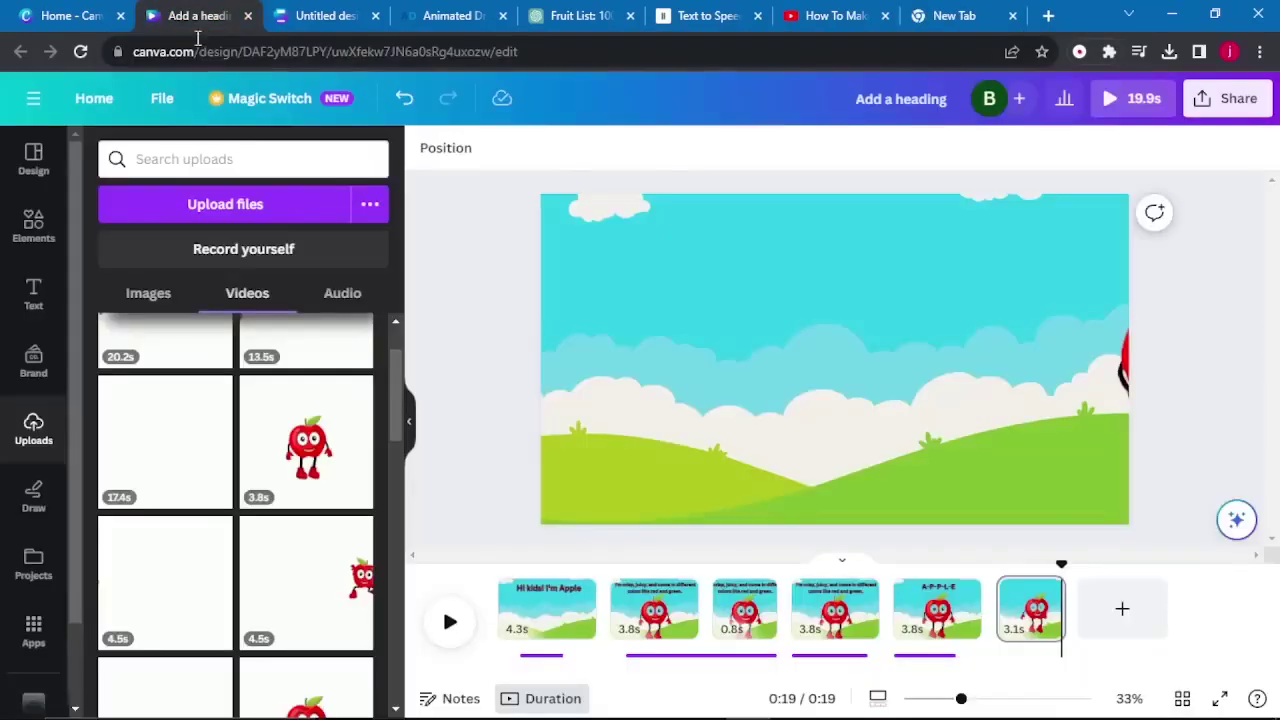
Add the uploaded life-of-a-wandering-wizard track as background music under all pages and return to the start of the video
click(340, 293)
drag(248, 368, 548, 605)
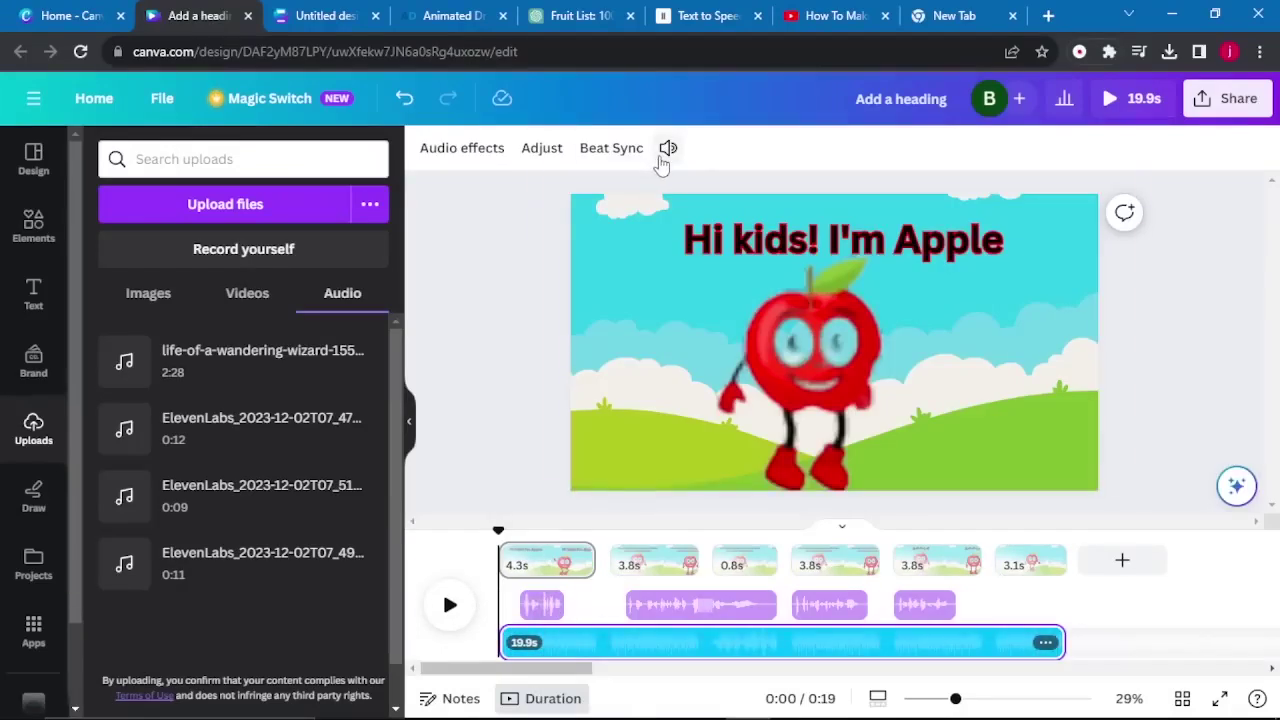
click(543, 148)
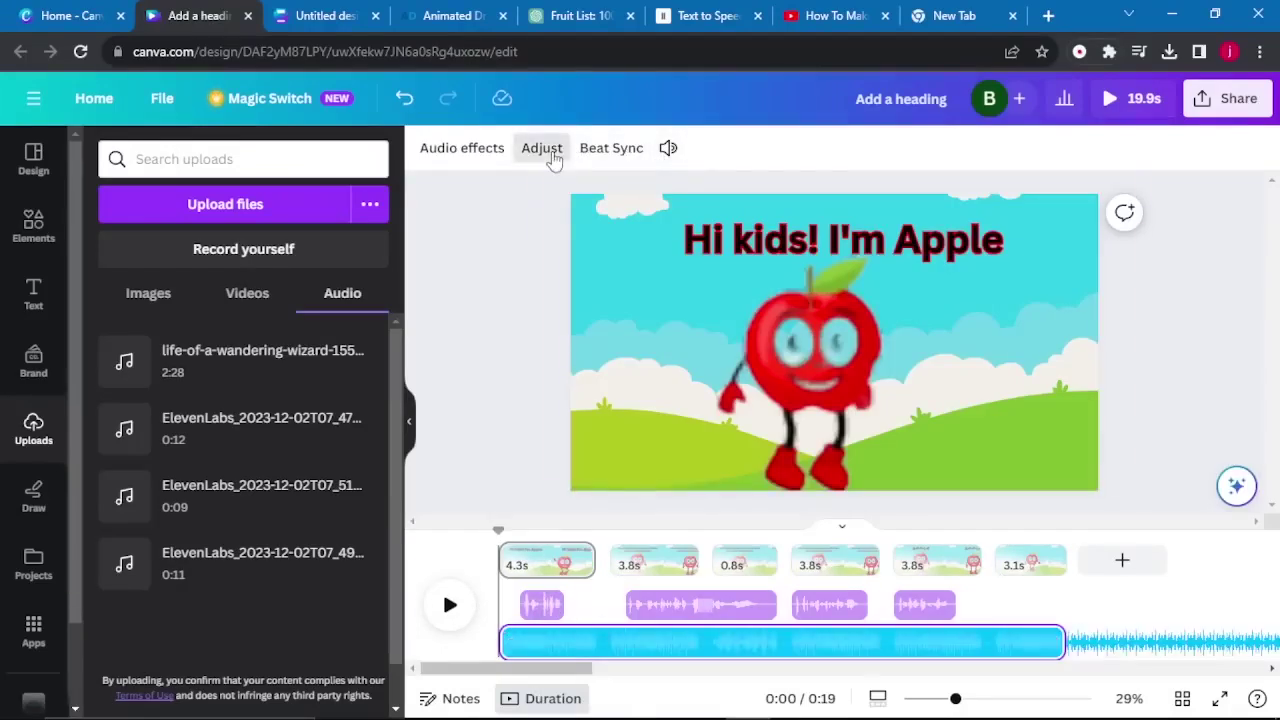
click(510, 540)
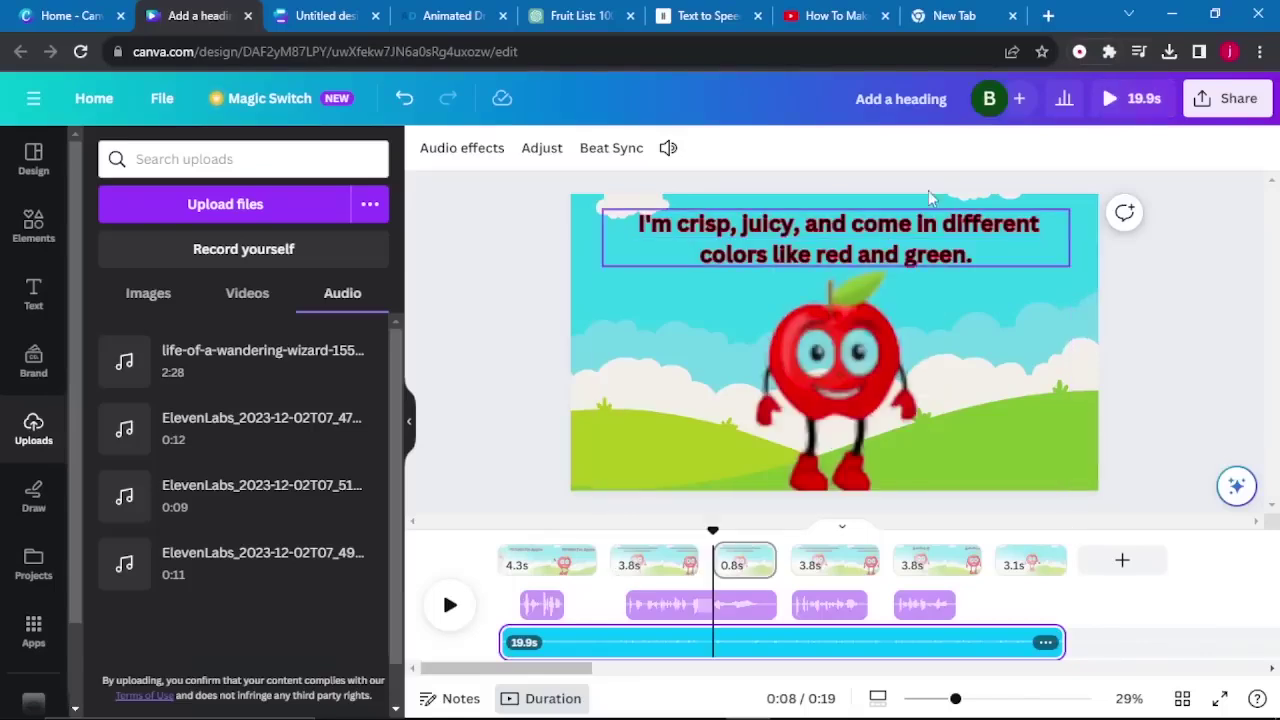
Download all six pages of the design as one MP4 video in 1080p quality
click(1234, 104)
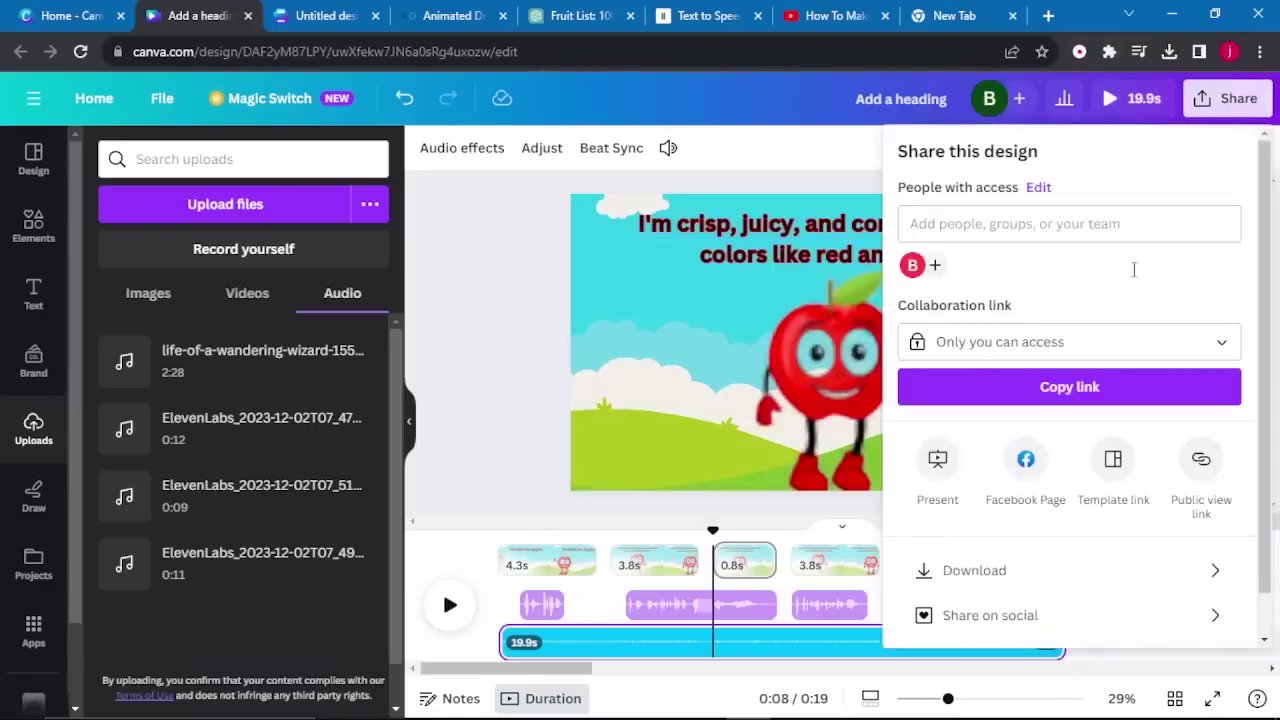
click(975, 573)
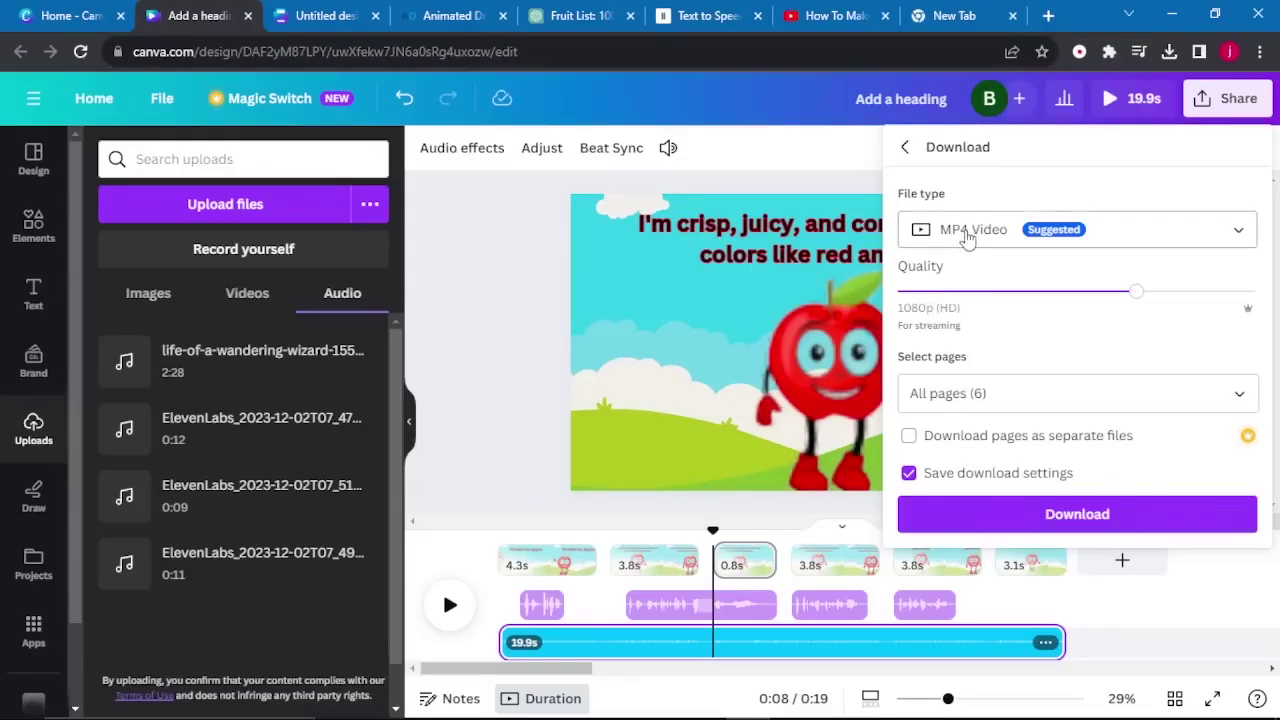
click(1018, 530)
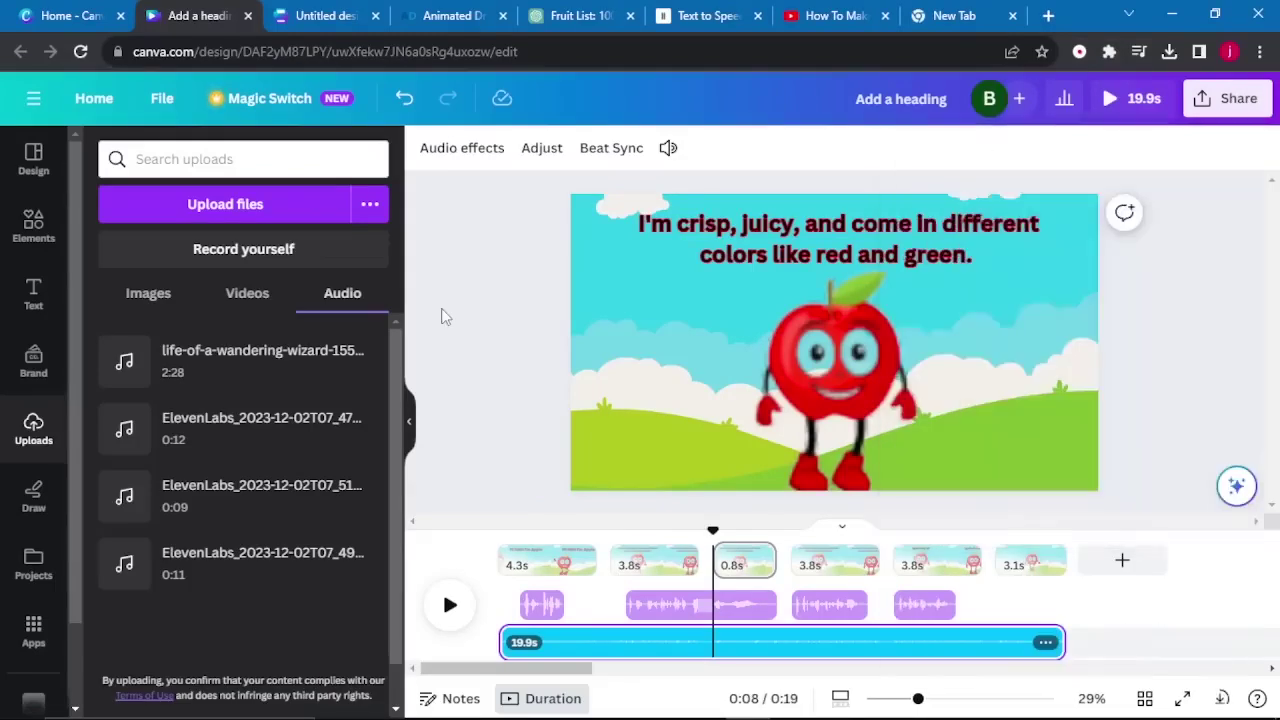